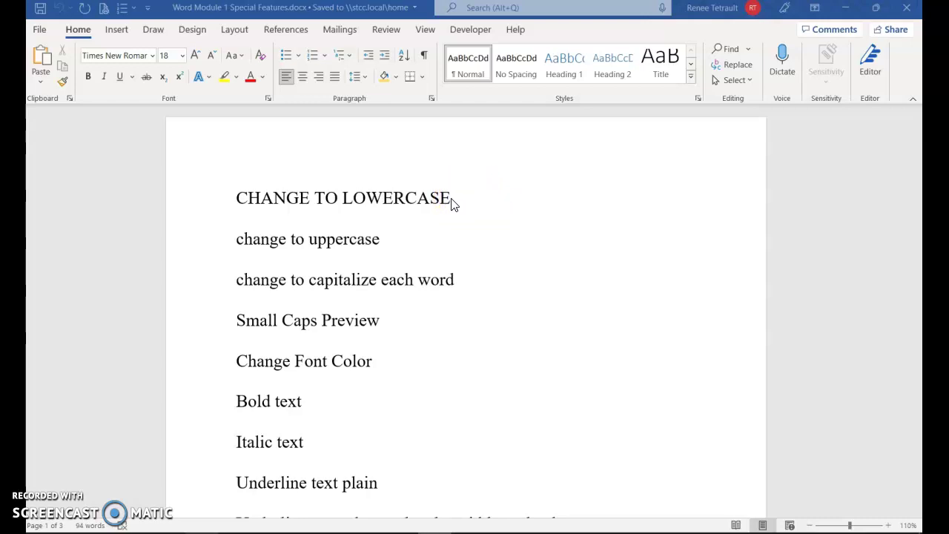
Step: Convert the 'change to lowercase' line to all lowercase with Change Case
click(201, 200)
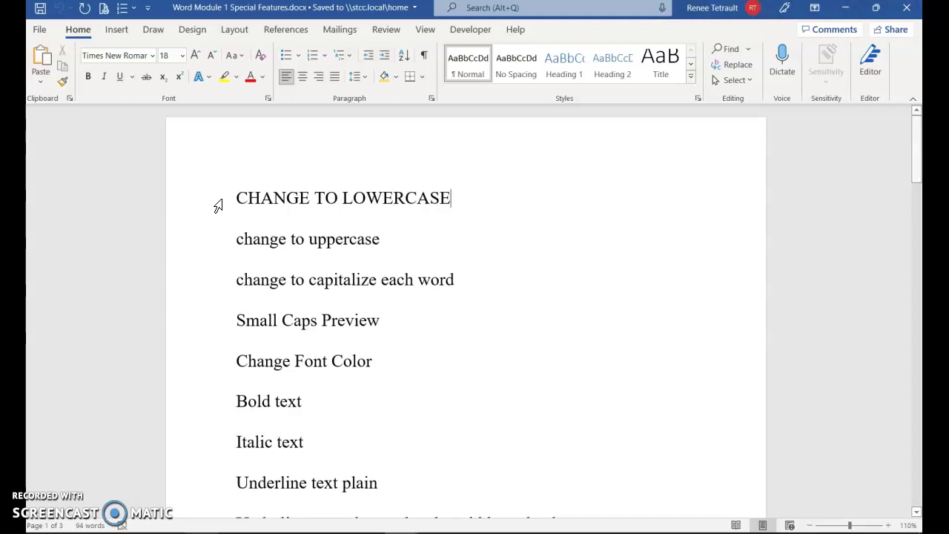
click(217, 205)
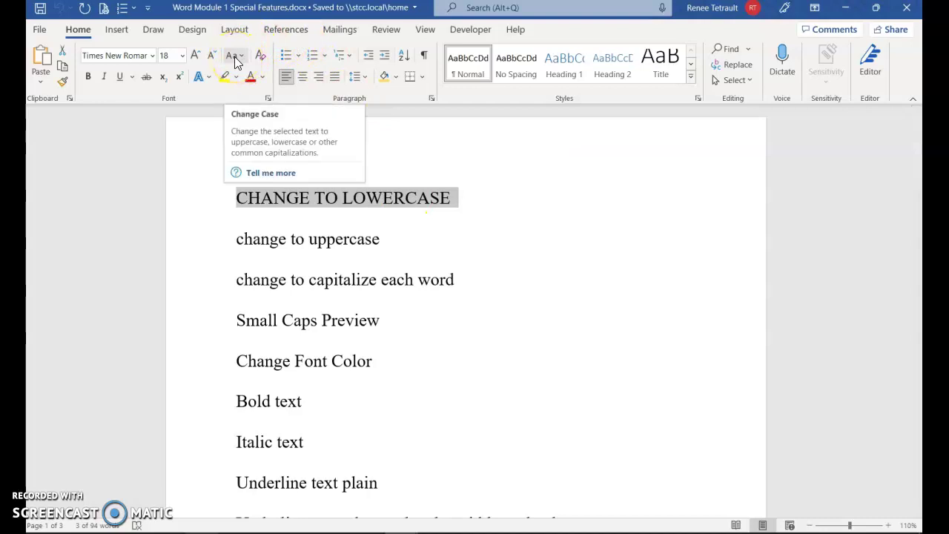
click(235, 55)
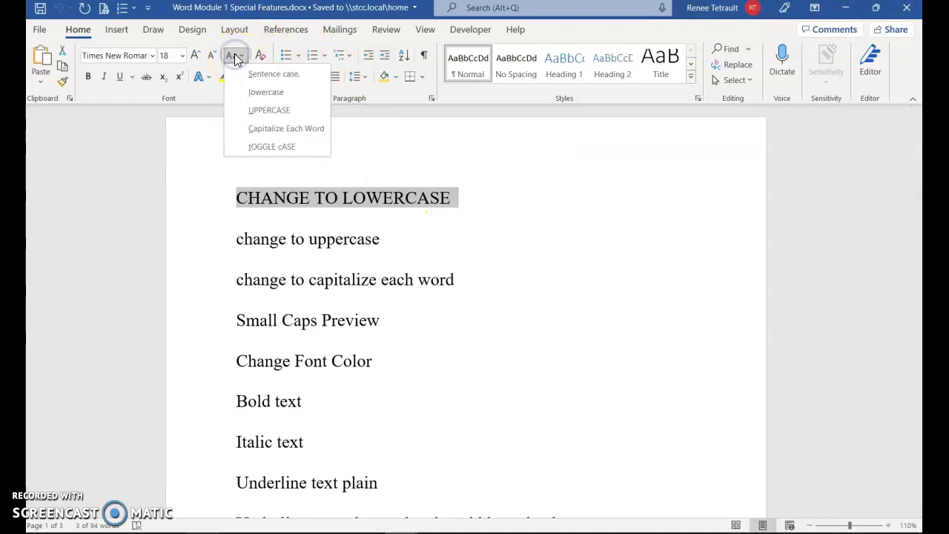
click(264, 92)
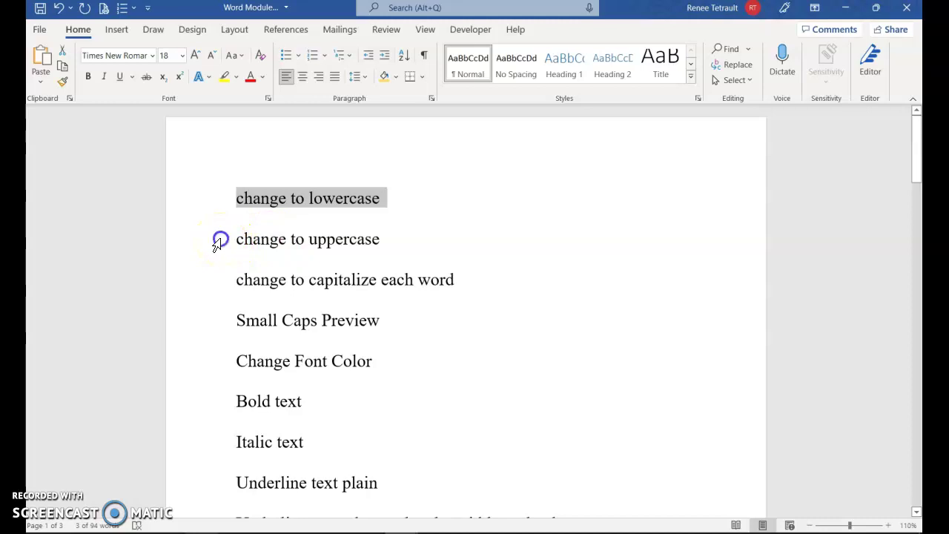
Step: Convert the 'change to uppercase' line to all UPPERCASE
click(215, 246)
click(447, 217)
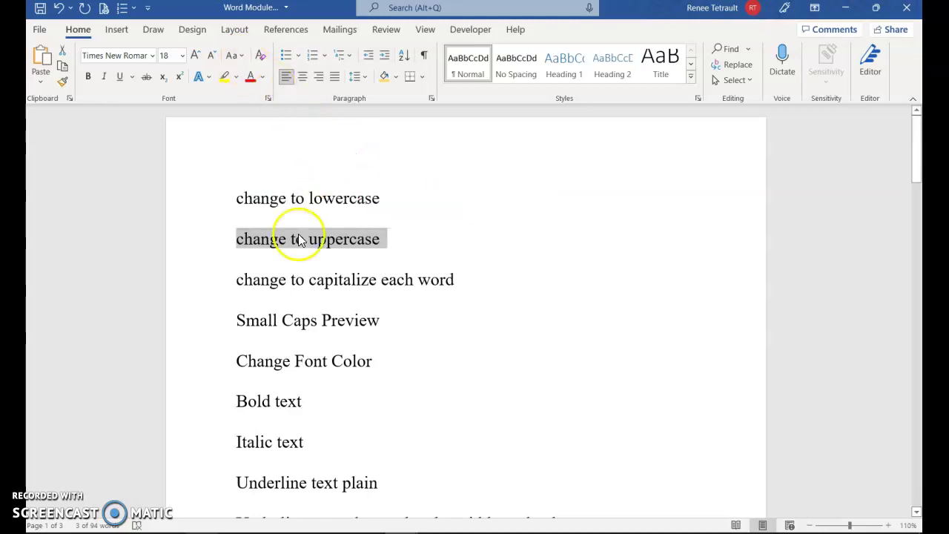
click(190, 233)
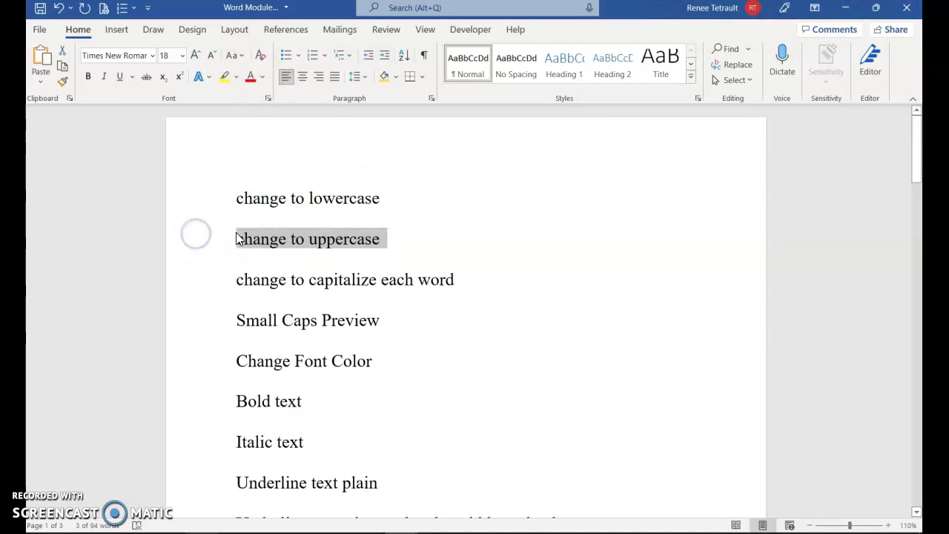
click(236, 236)
click(221, 238)
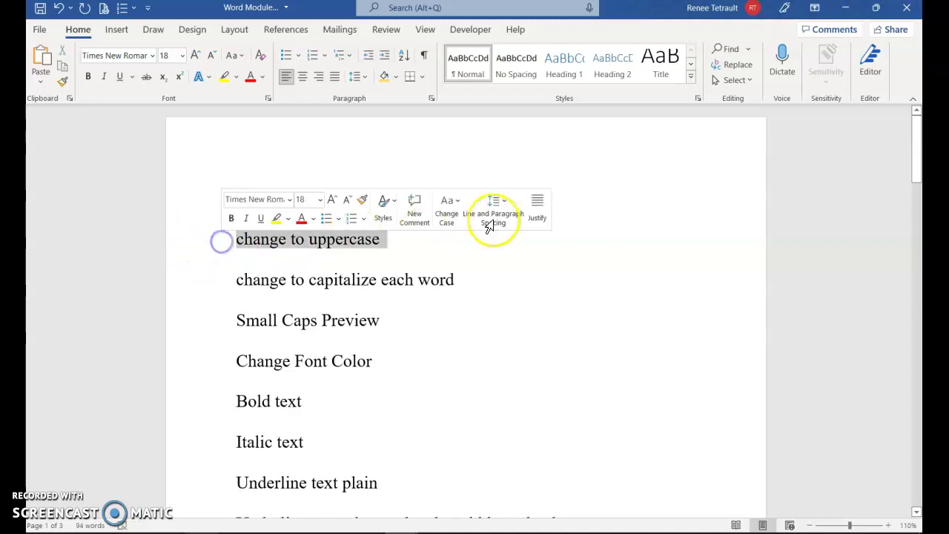
click(448, 215)
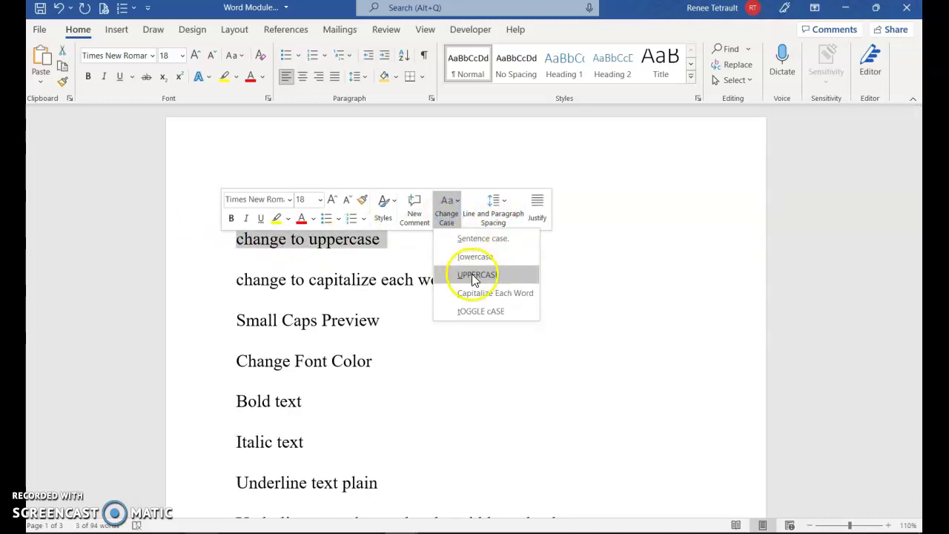
click(475, 275)
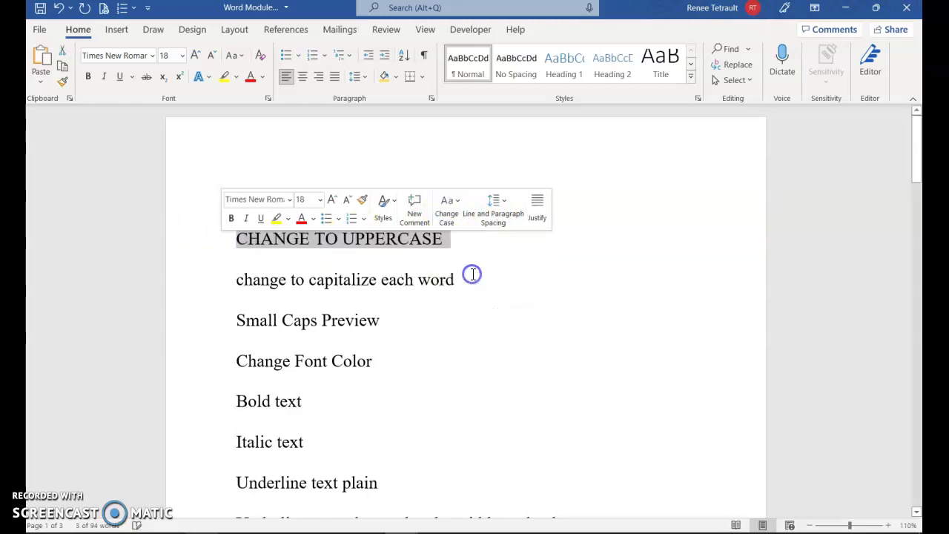
Step: Apply Capitalize Each Word to the 'Change To Capitalize Each Word' line
click(207, 287)
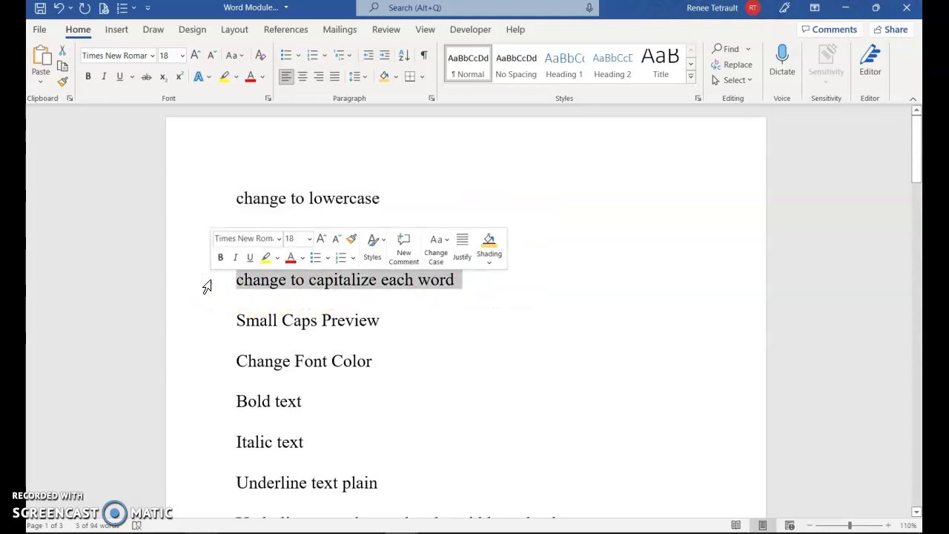
click(438, 252)
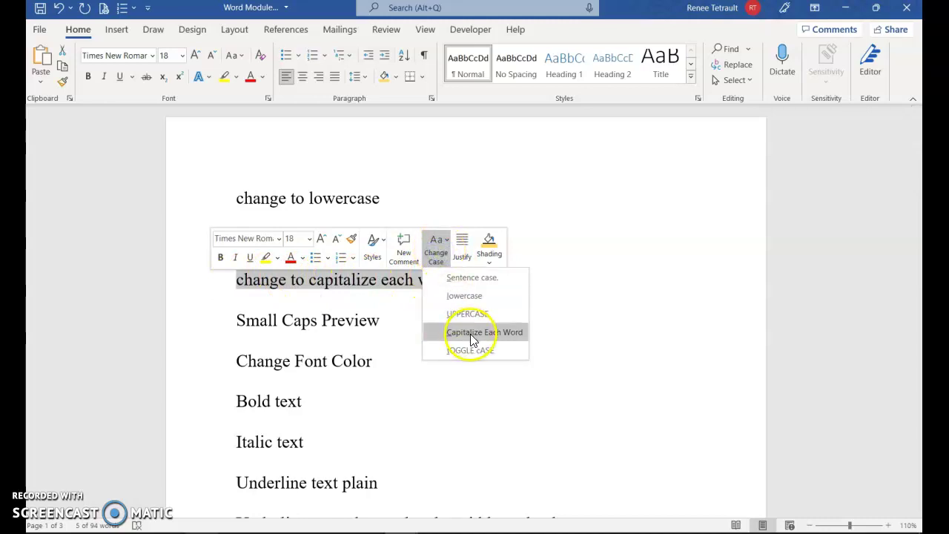
click(471, 336)
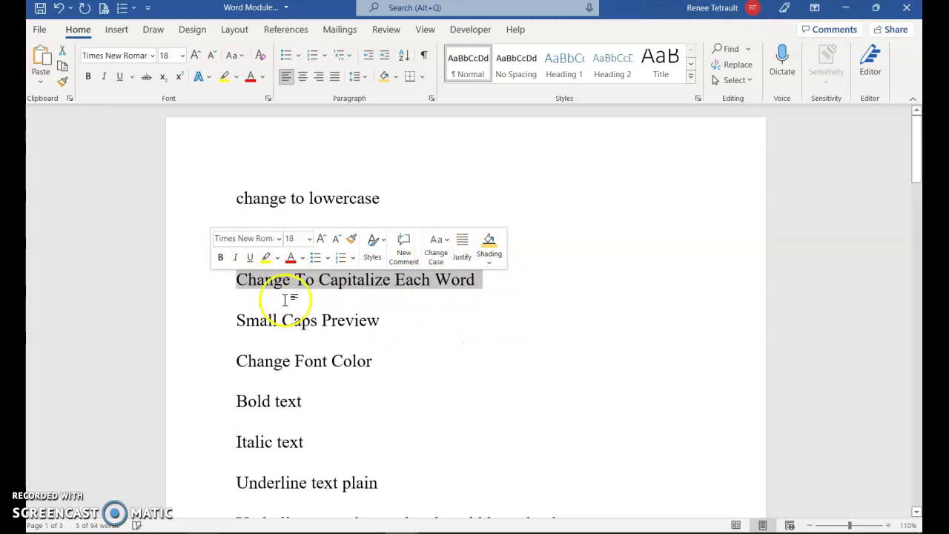
Step: Turn on Small caps for the 'Small Caps Preview' line in the Font dialog
click(215, 325)
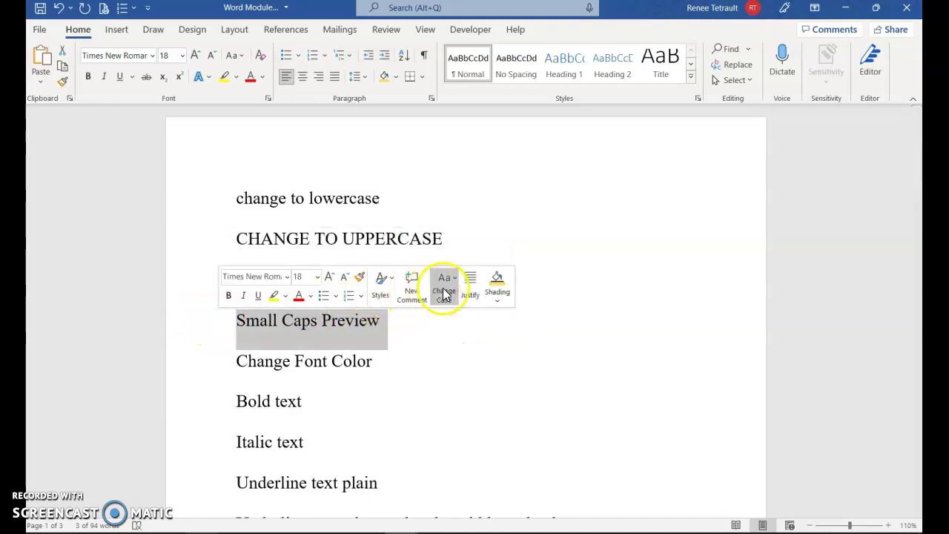
click(443, 295)
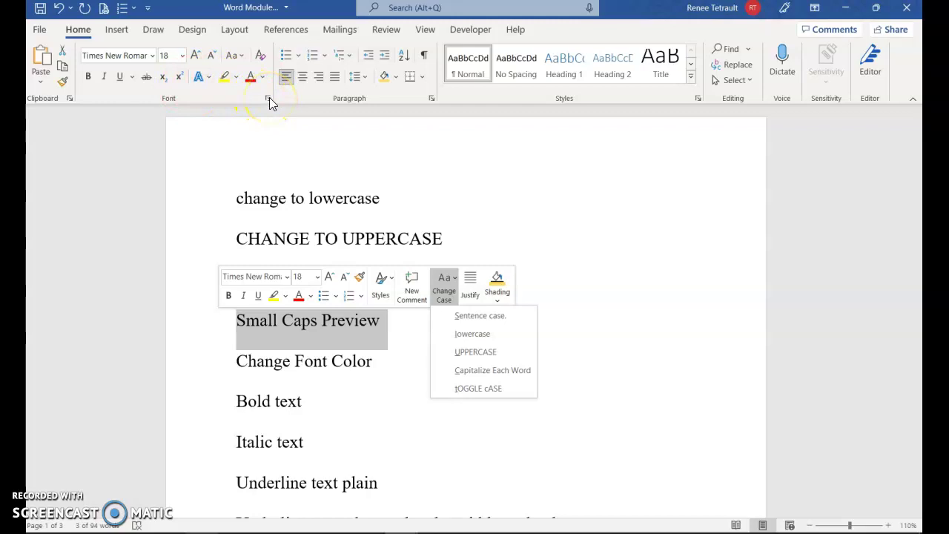
click(269, 100)
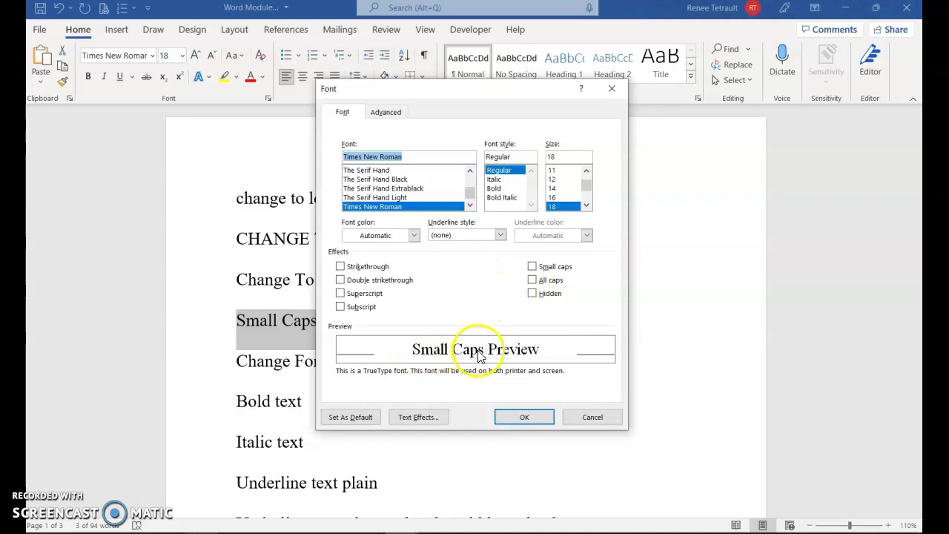
click(533, 267)
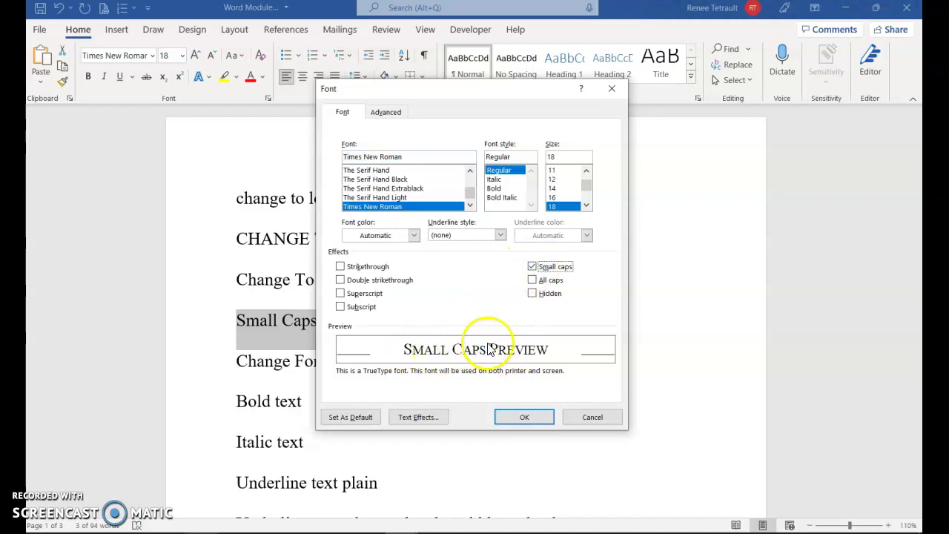
click(422, 355)
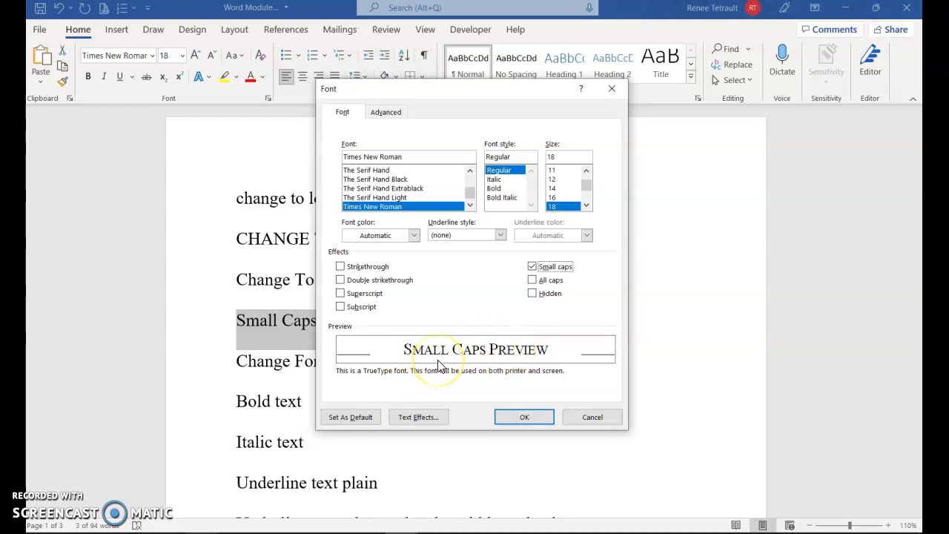
click(512, 417)
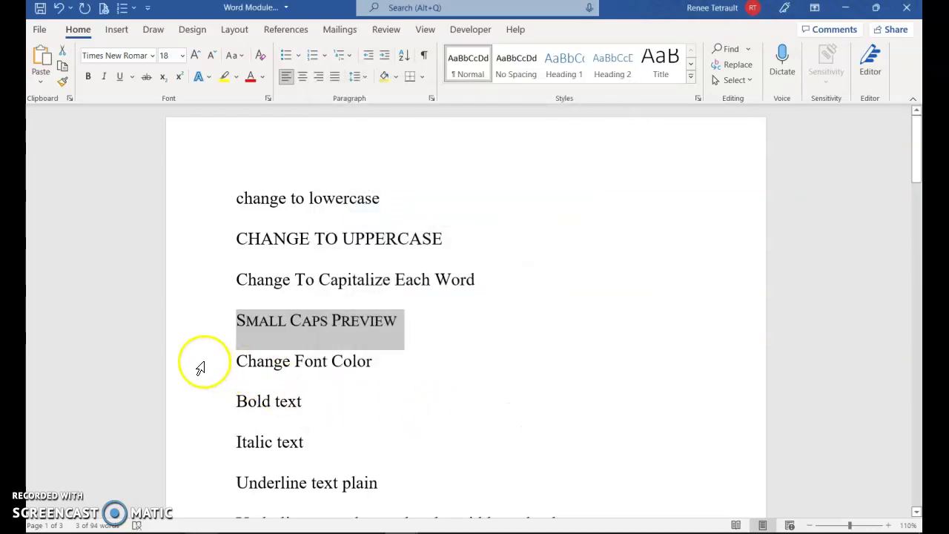
Step: Color the 'Change Font Color' line purple
click(200, 368)
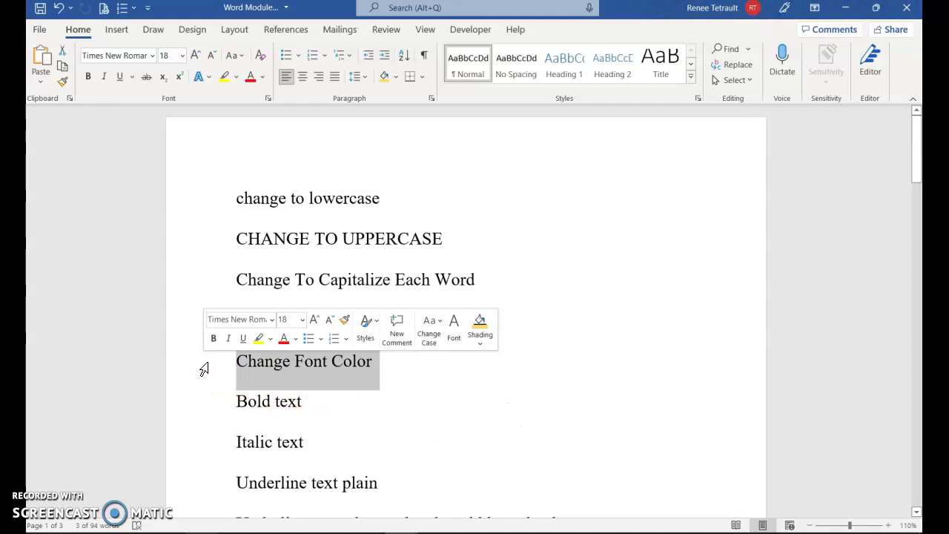
click(296, 343)
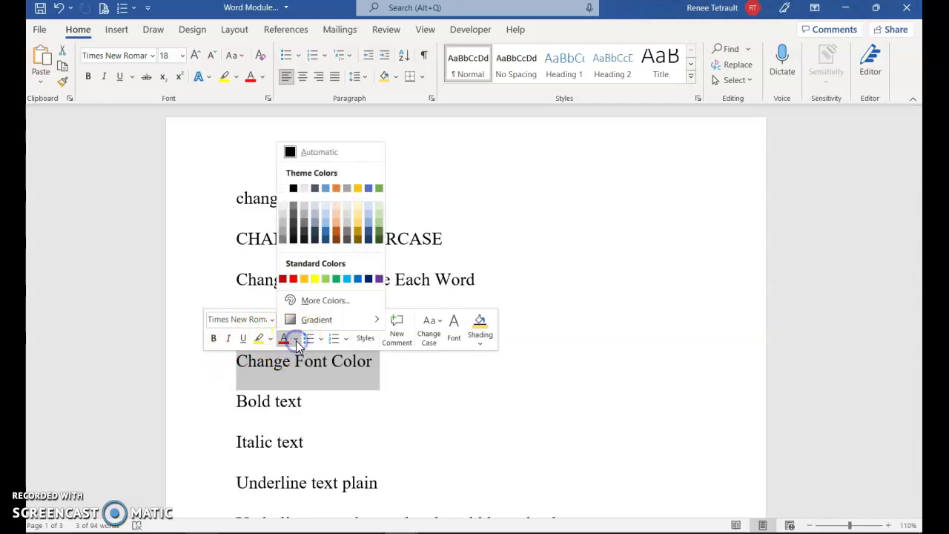
click(377, 280)
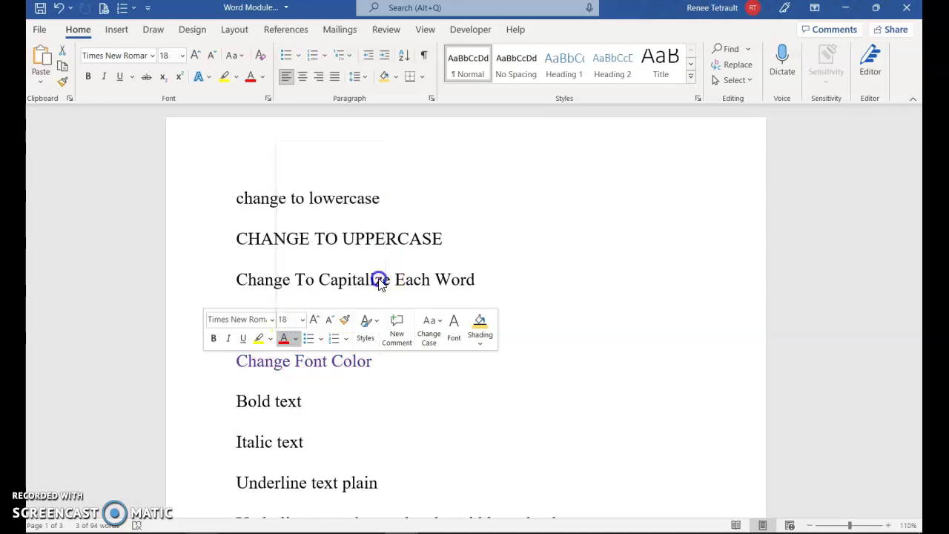
Step: Make 'Bold text' bold, 'Italic text' italic, and underline 'Underline text plain'
click(204, 407)
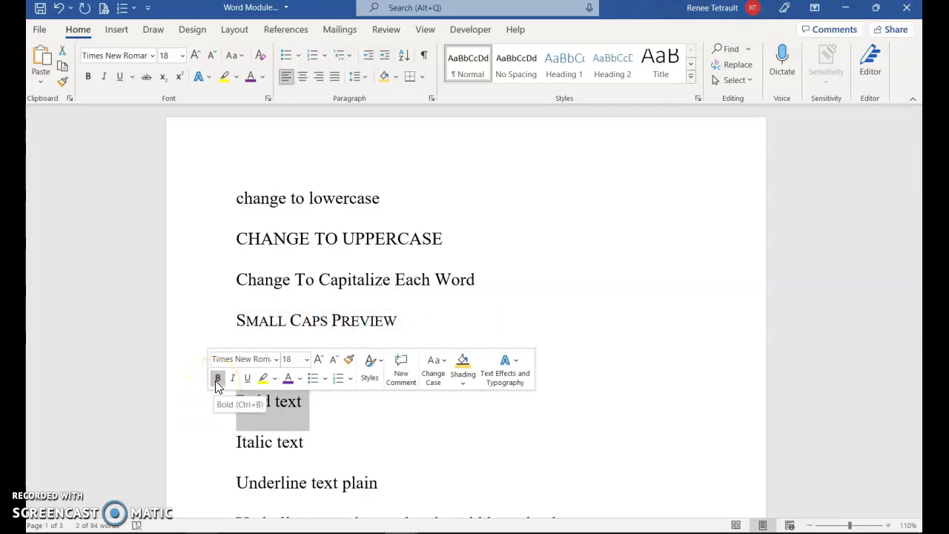
click(215, 381)
click(206, 446)
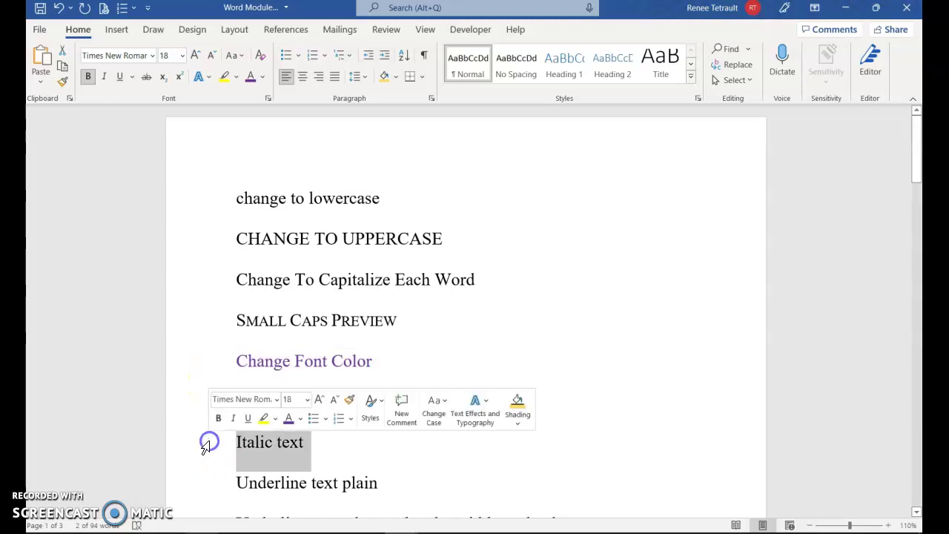
click(232, 418)
scroll(275, 424, down, 1)
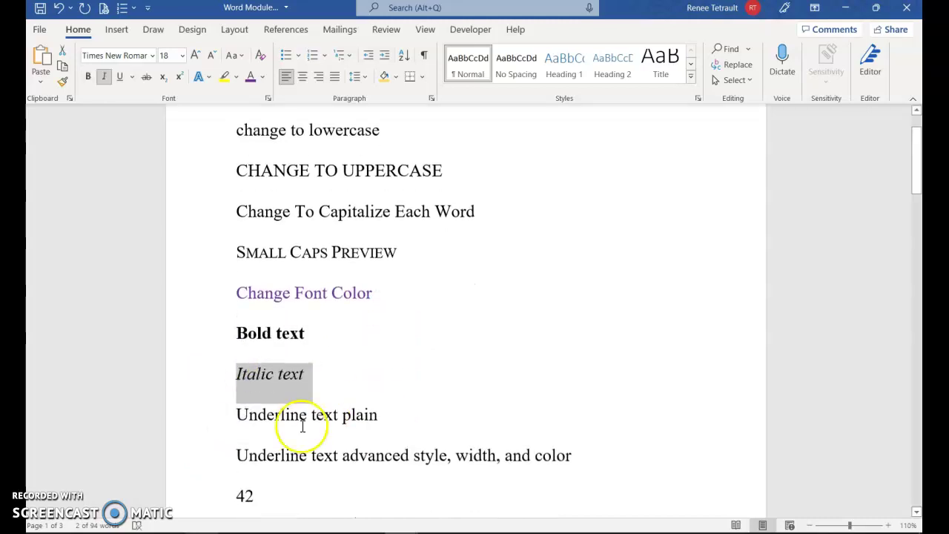
click(215, 417)
click(257, 396)
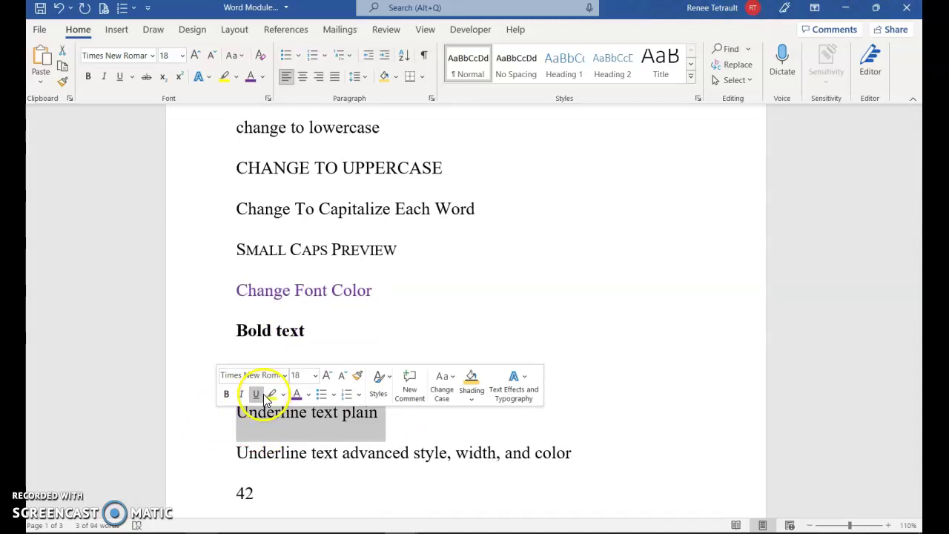
click(120, 77)
Step: Confirm the bold, italic and underline formatting on those three lines
scroll(305, 398, down, 1)
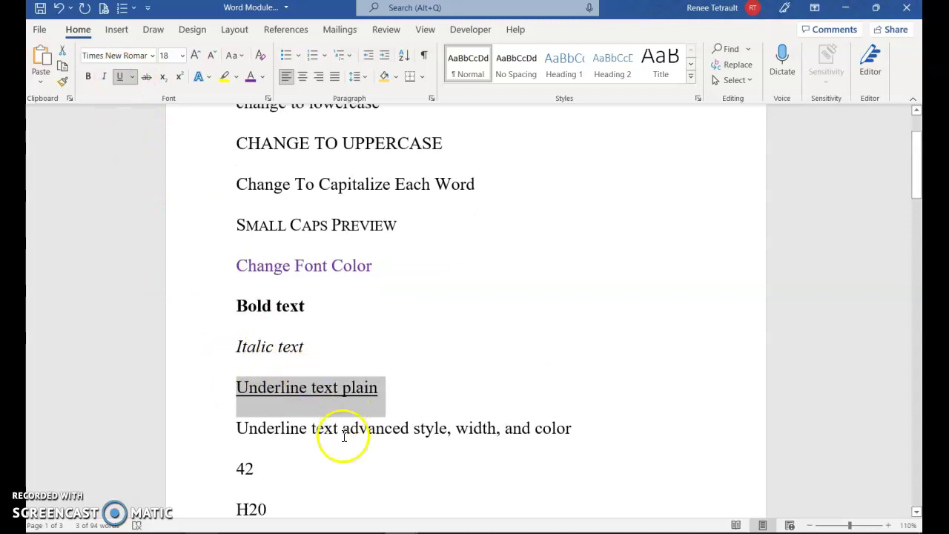
click(299, 417)
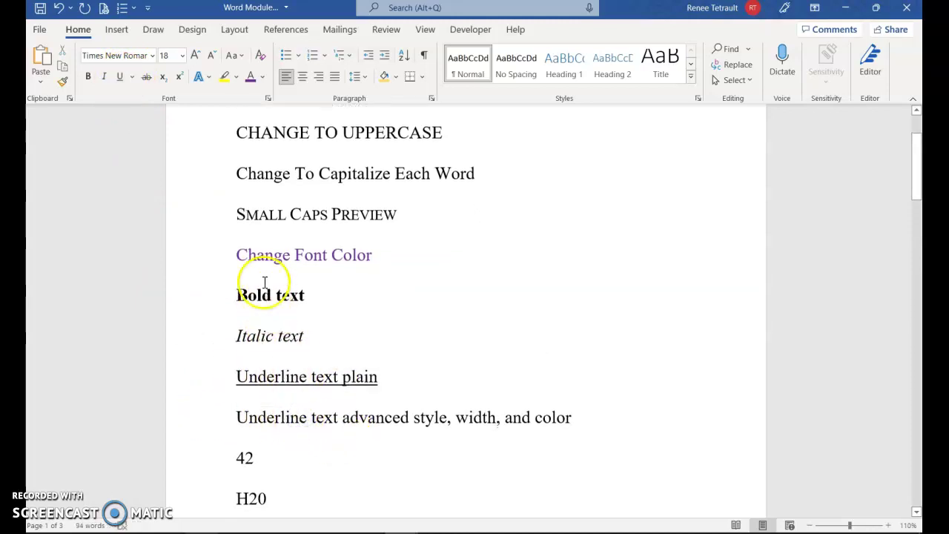
click(384, 172)
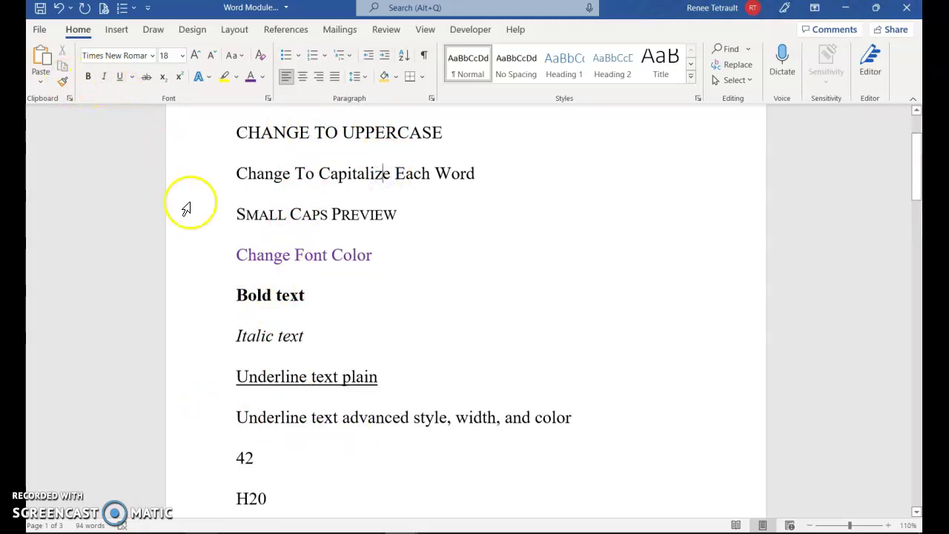
click(282, 296)
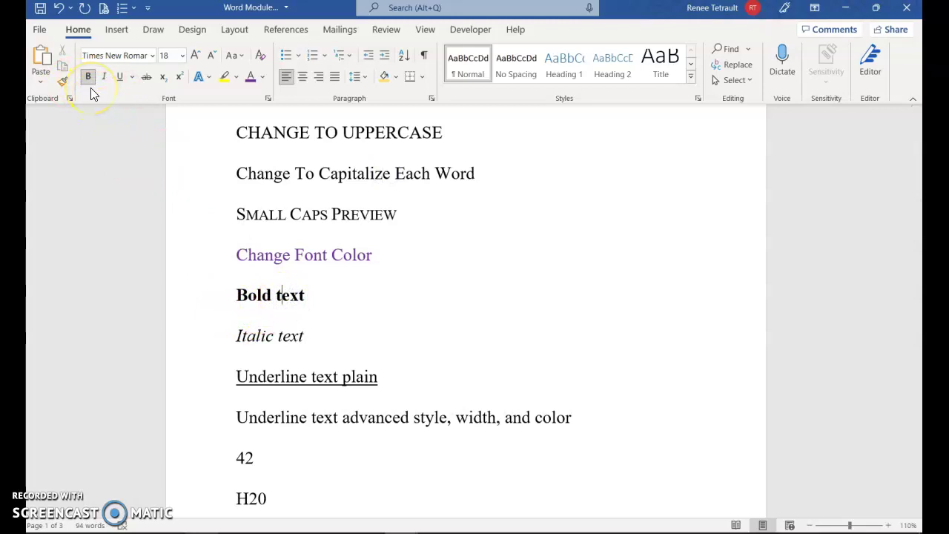
click(276, 340)
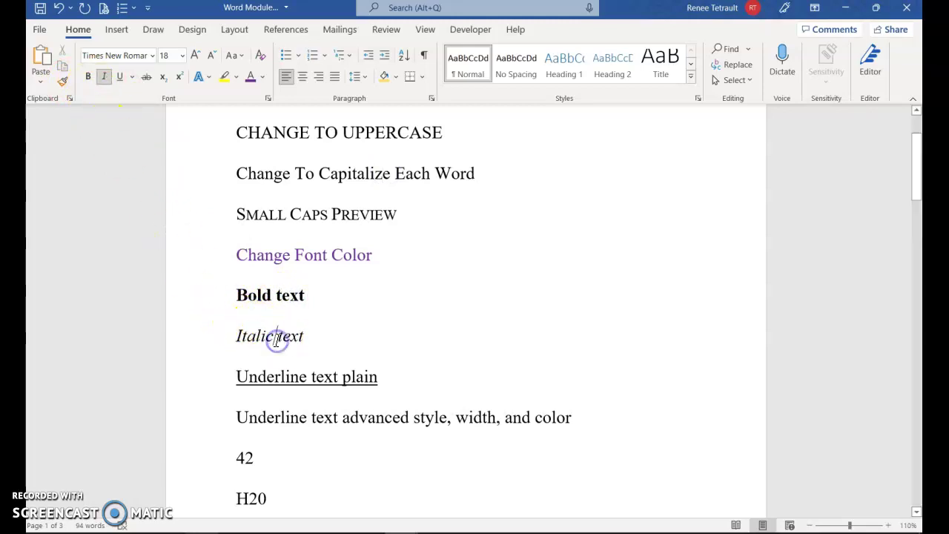
click(297, 380)
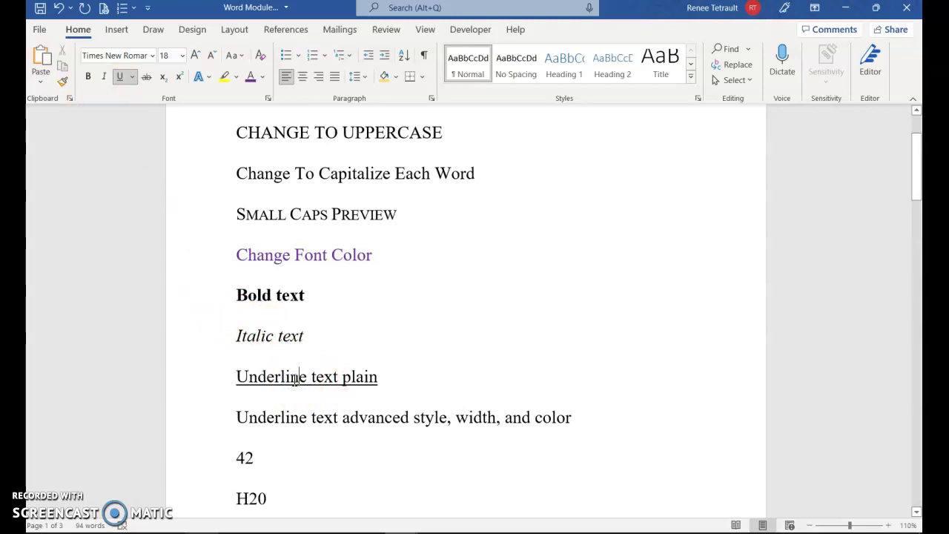
Step: Select the advanced underline line and bring up the More Underlines settings
click(212, 424)
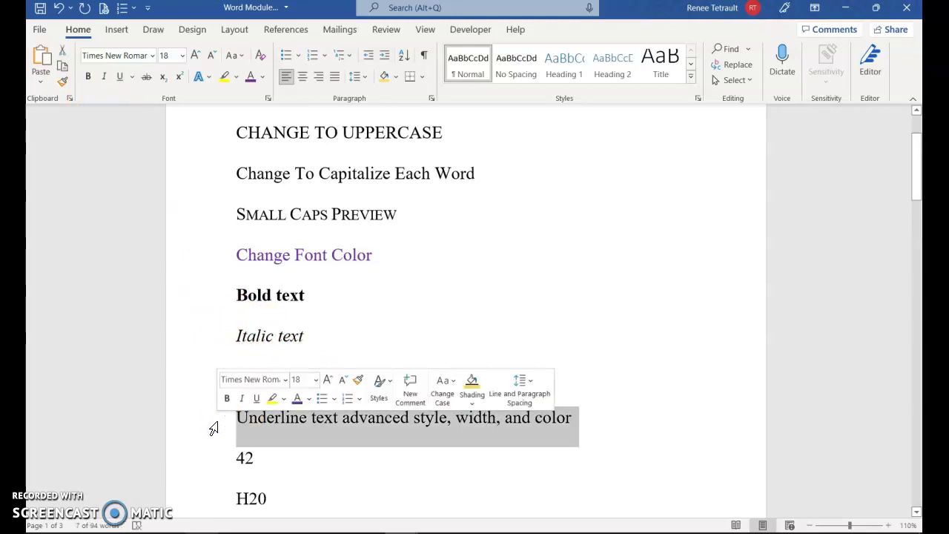
drag(303, 436, 303, 438)
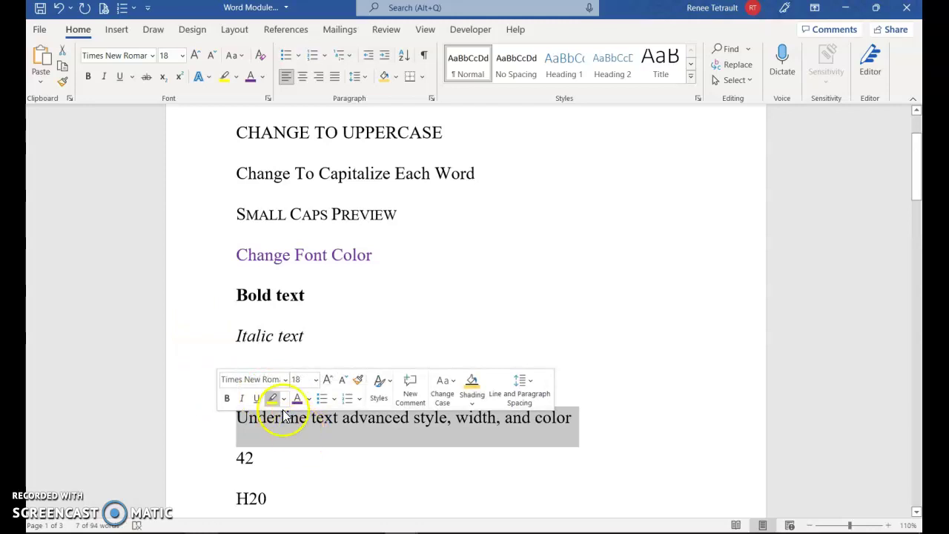
click(131, 79)
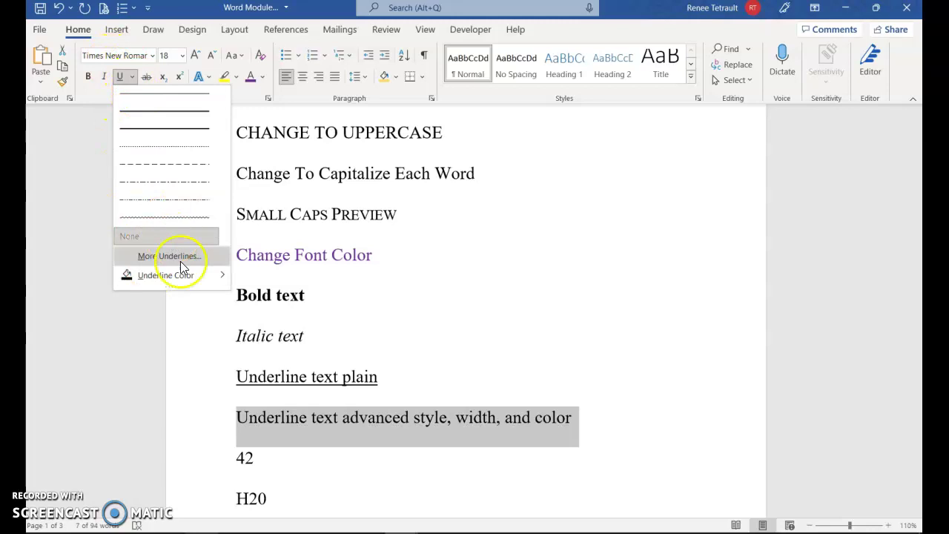
mouse_move(184, 282)
click(177, 258)
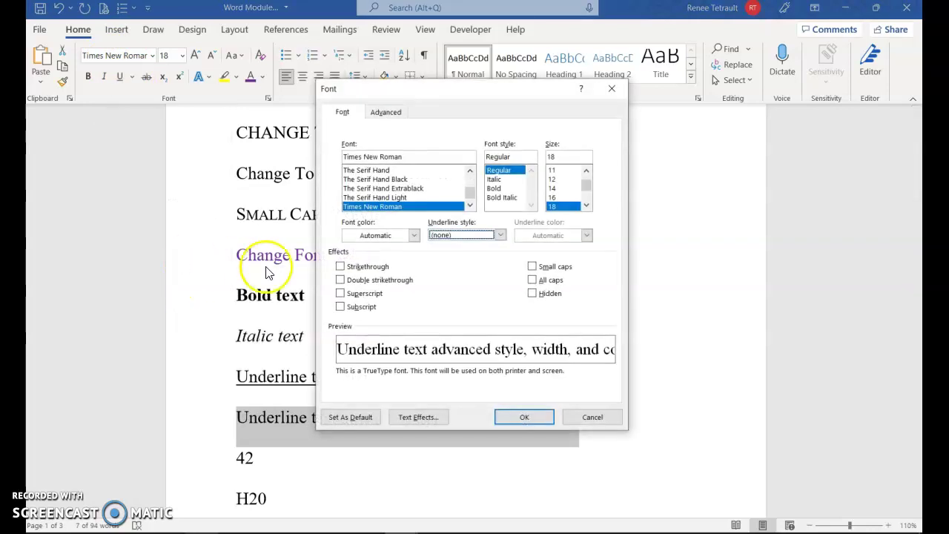
Step: Choose a dash-dot underline style with a purple underline color
click(501, 236)
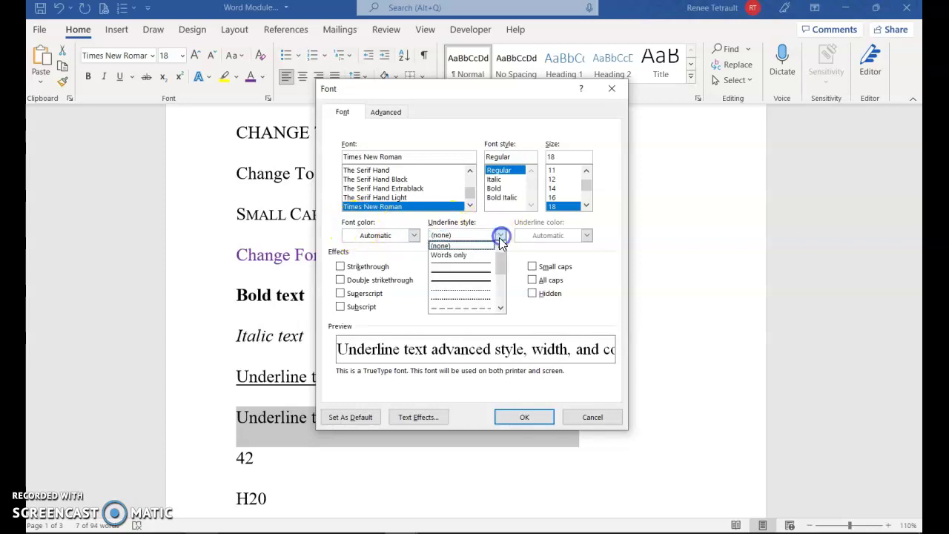
click(500, 308)
click(500, 308)
click(501, 308)
click(501, 308)
click(469, 298)
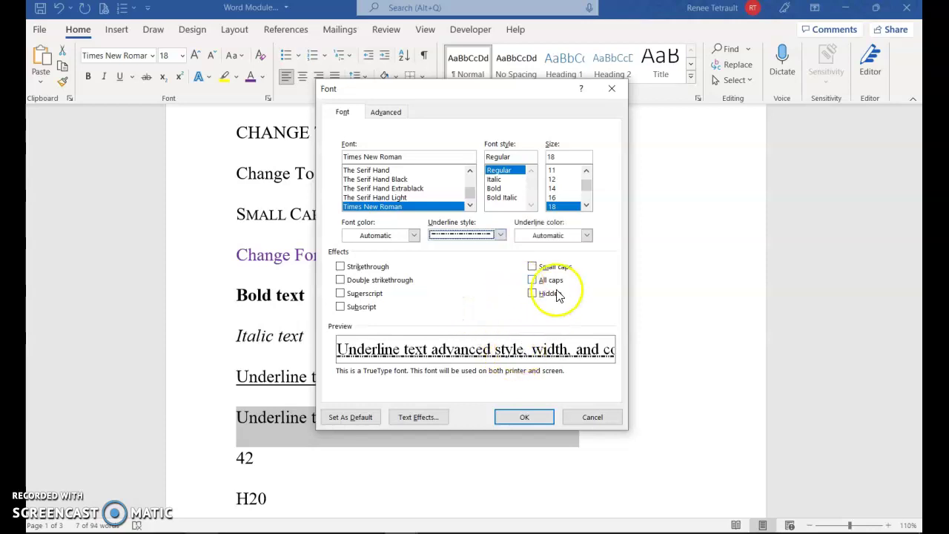
click(586, 235)
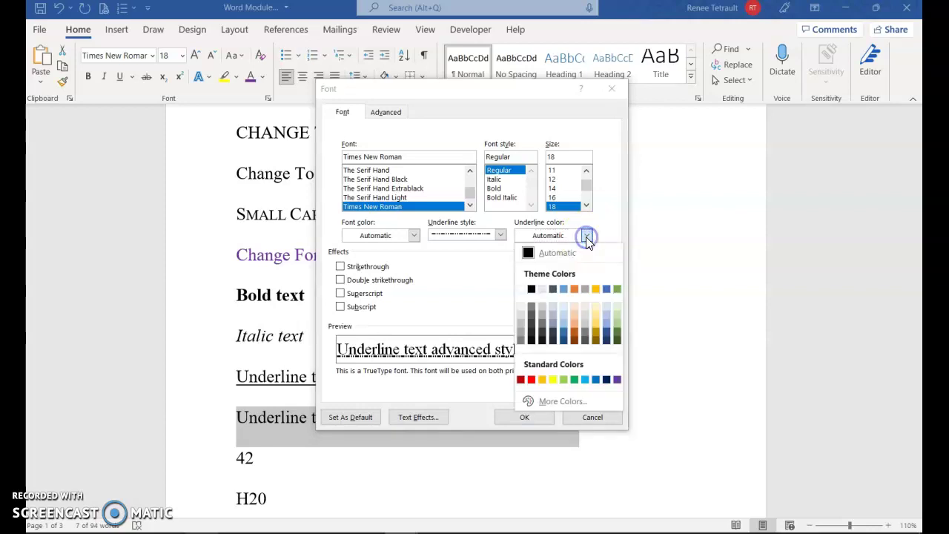
click(619, 381)
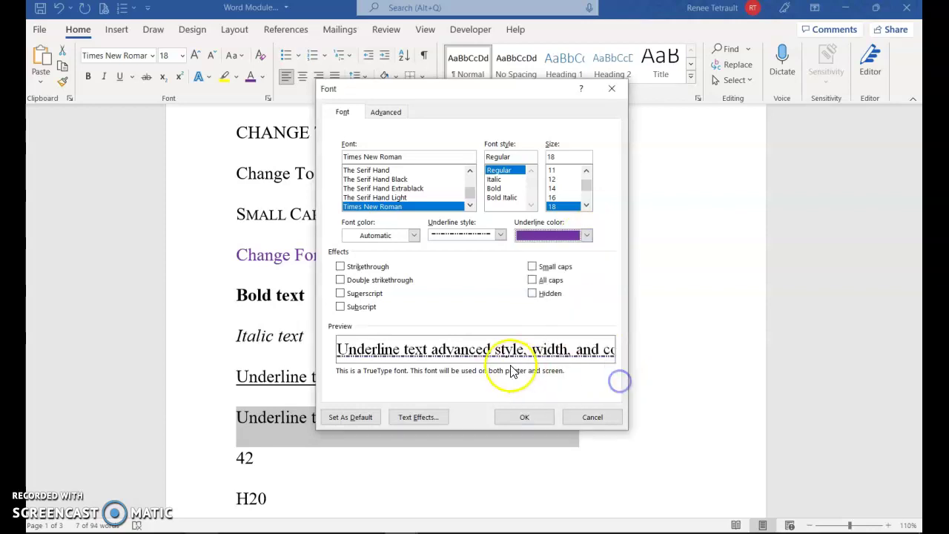
Step: Apply the purple dash-dot underline to the advanced underline line
click(523, 417)
scroll(328, 409, down, 2)
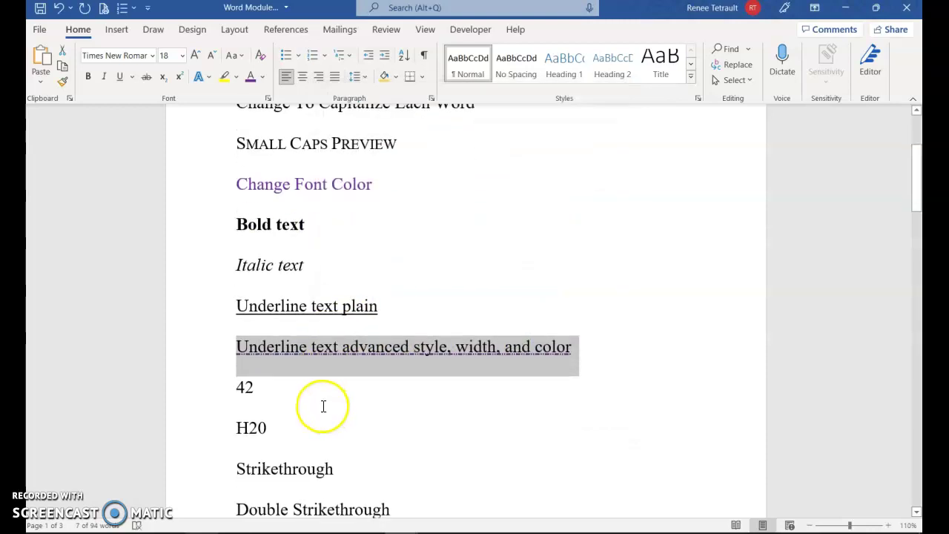
click(268, 417)
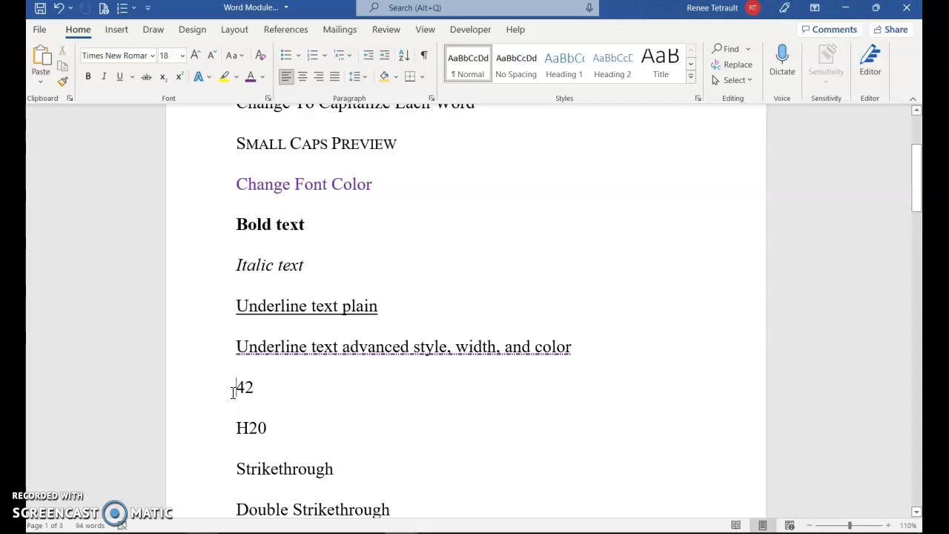
Step: Make the 2 in 42 superscript
click(254, 377)
click(248, 387)
drag(254, 387, 255, 388)
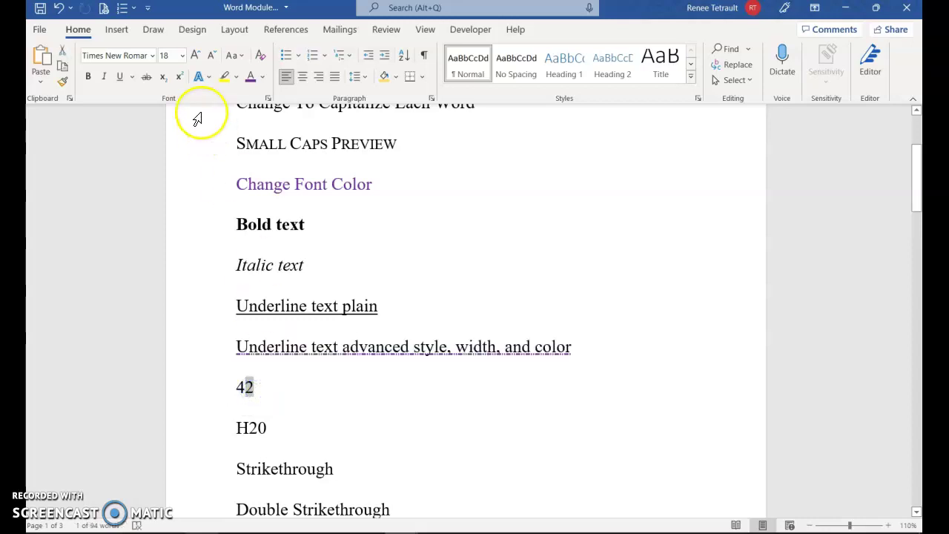
click(181, 77)
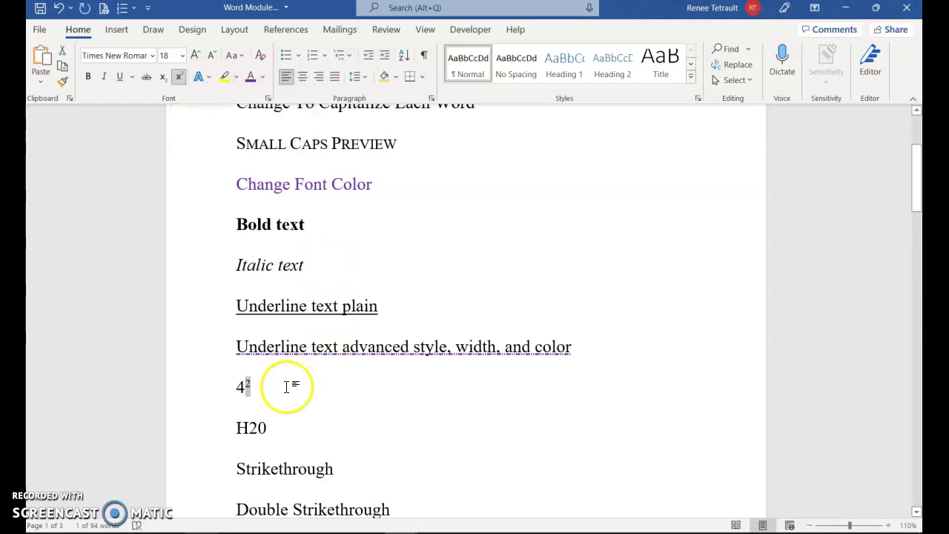
Step: Make the 2 in H20 subscript
click(248, 428)
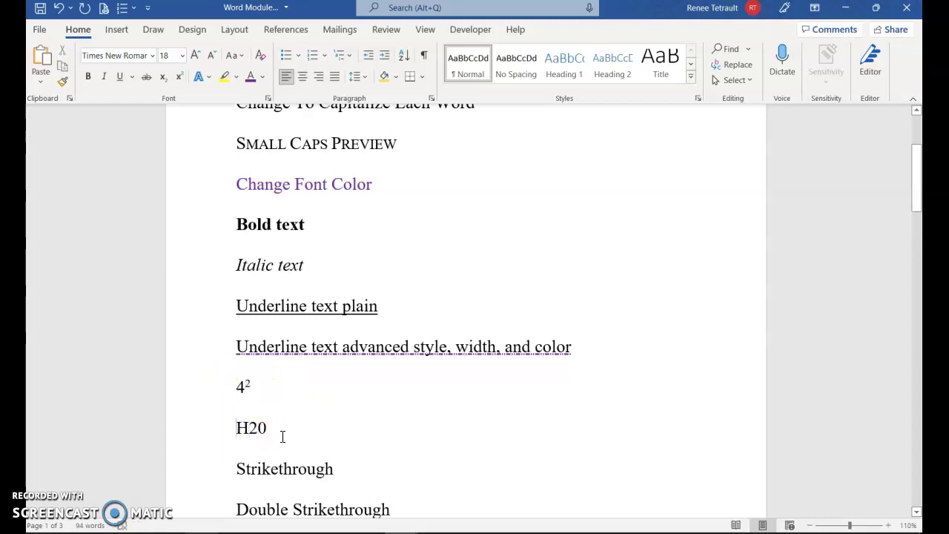
drag(258, 428, 252, 429)
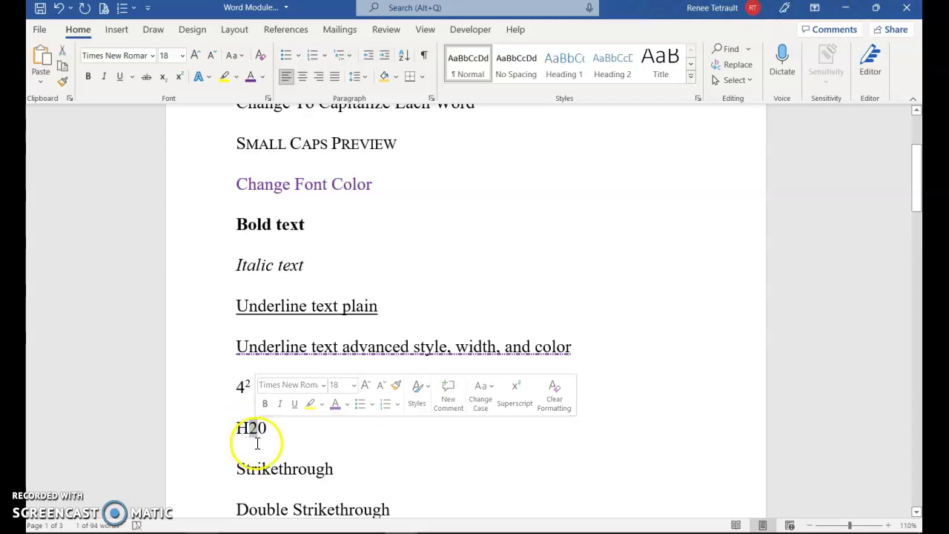
click(164, 78)
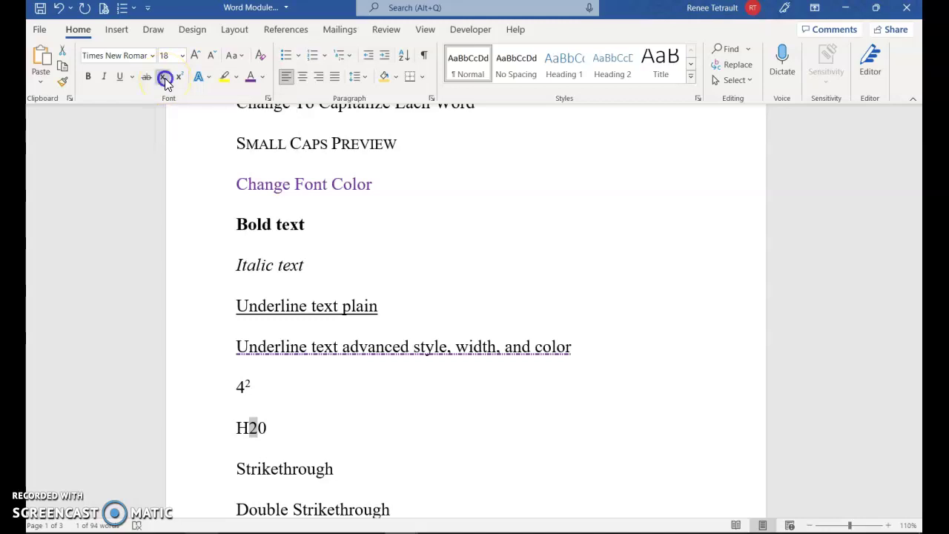
scroll(365, 386, down, 4)
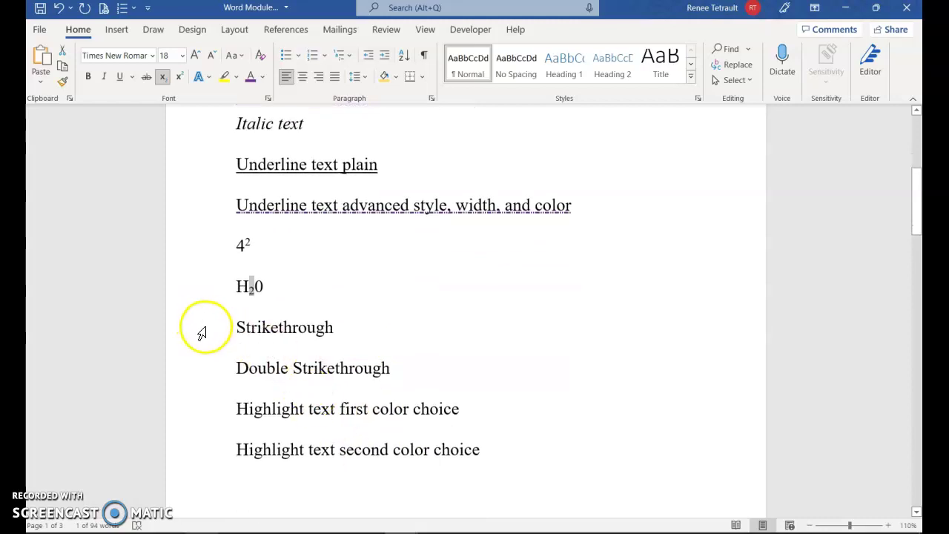
Step: Apply single strikethrough to the Strikethrough line
click(200, 331)
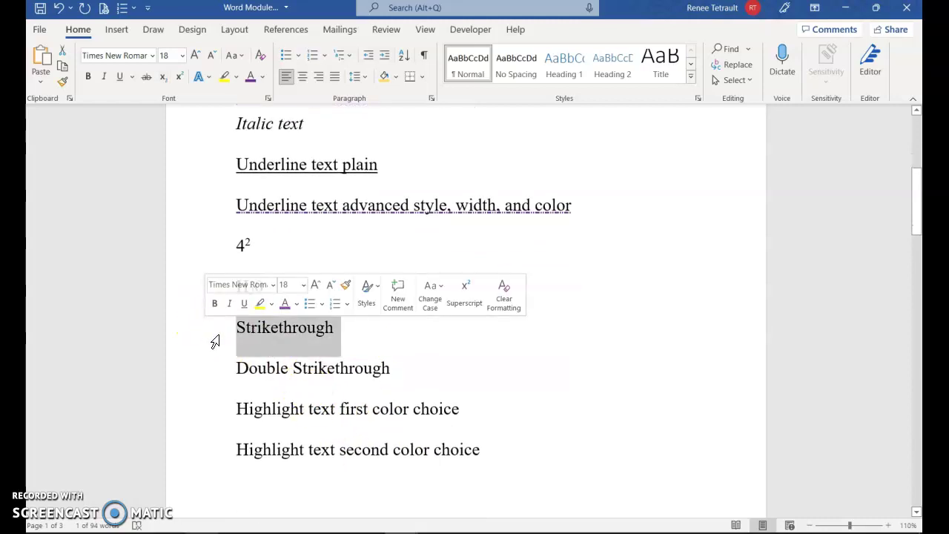
click(147, 78)
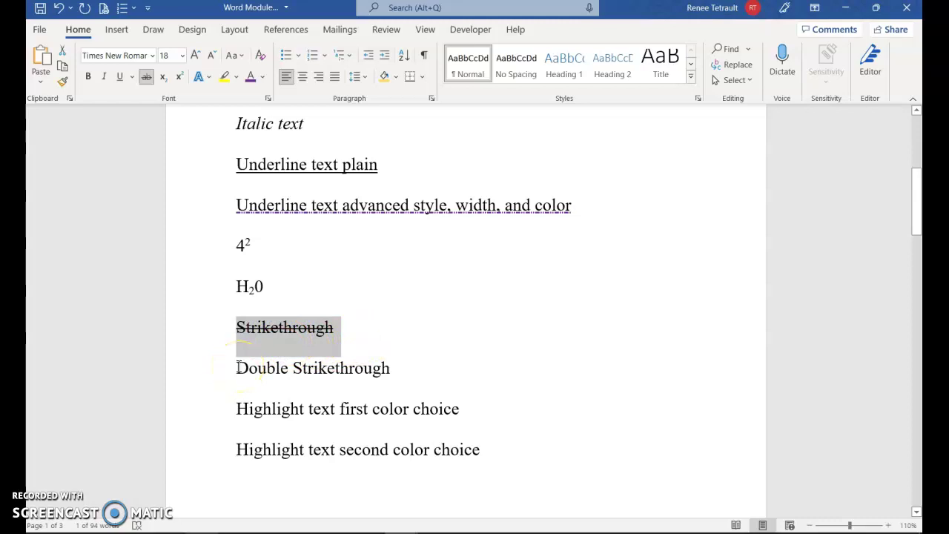
click(269, 366)
Step: Apply double strikethrough to the Double Strikethrough line via the Font dialog
click(204, 373)
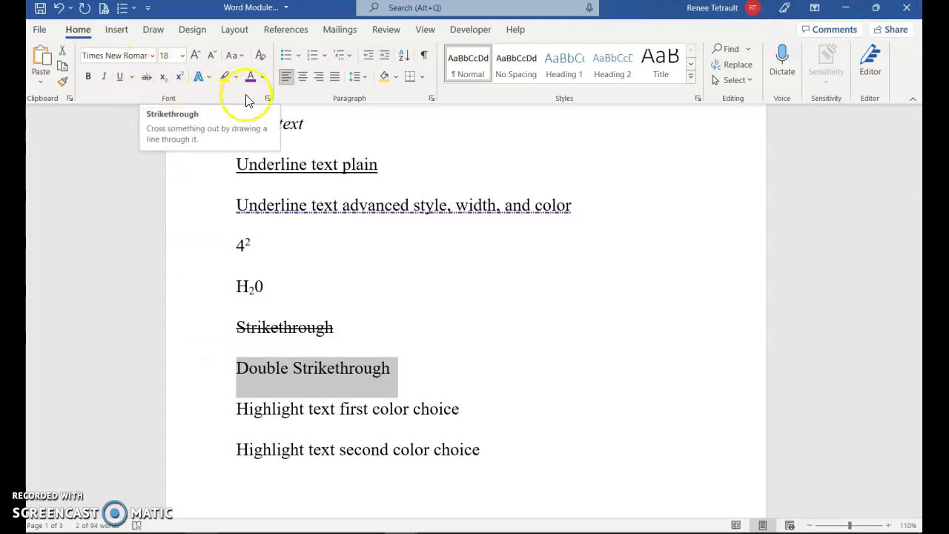
click(269, 98)
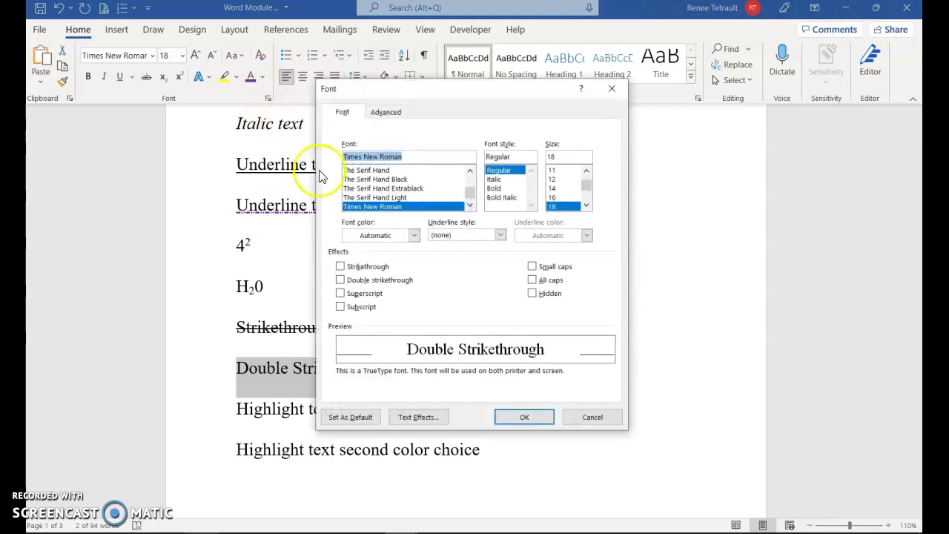
click(341, 280)
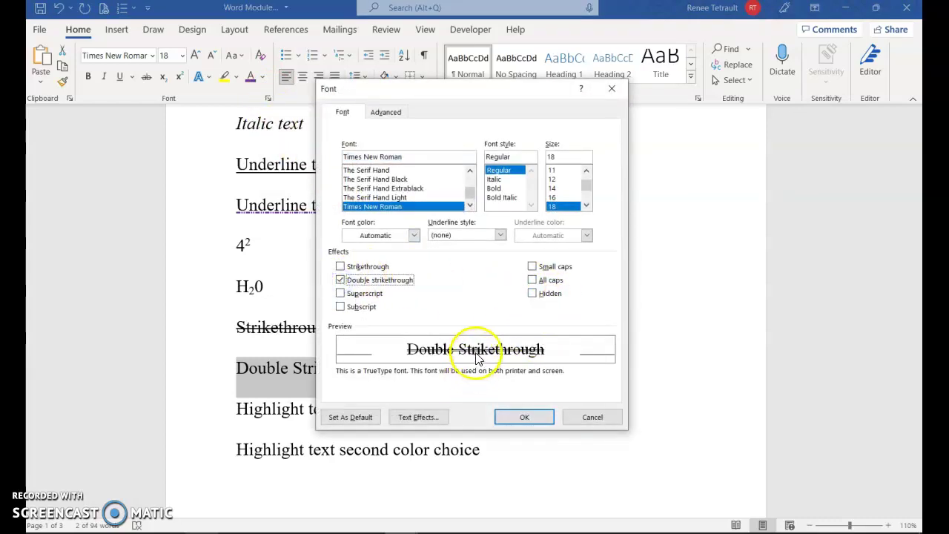
click(523, 417)
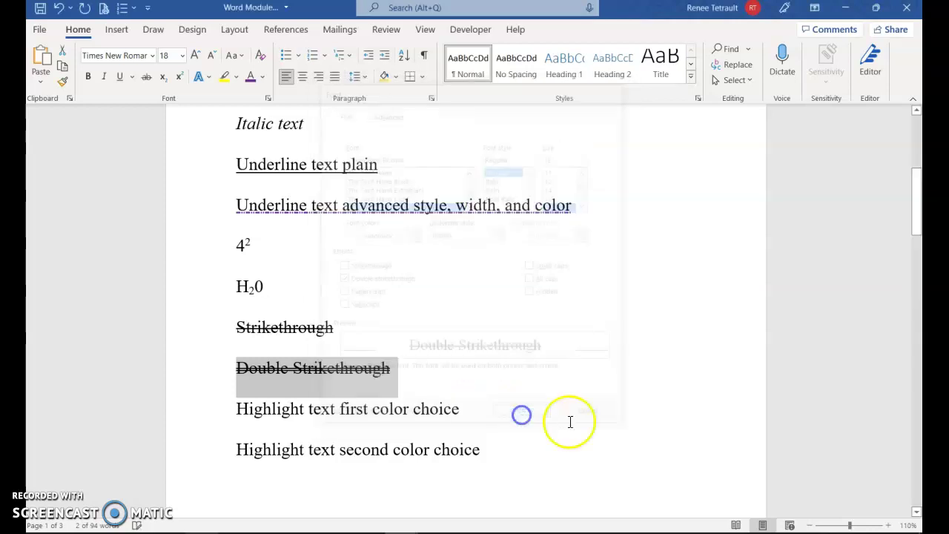
click(589, 423)
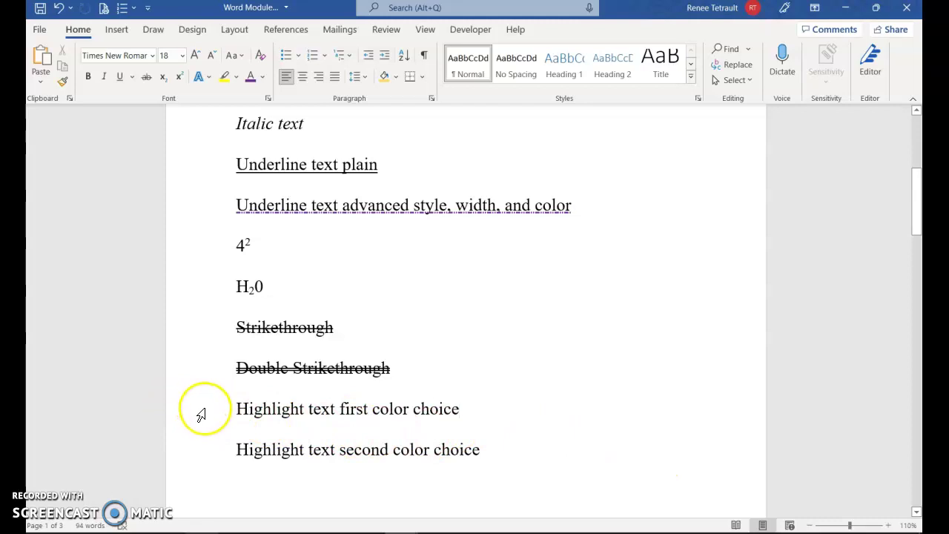
Step: Highlight the first highlight line in yellow
click(208, 412)
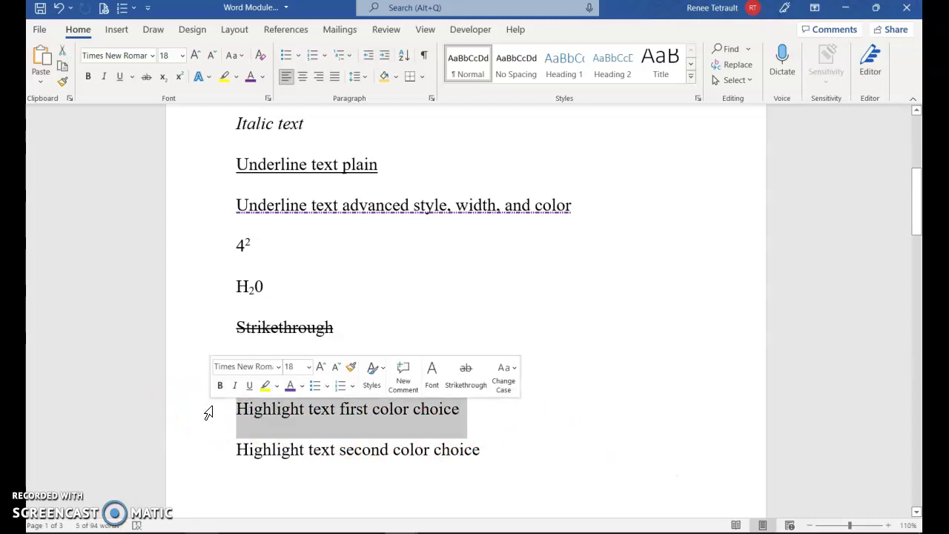
click(224, 78)
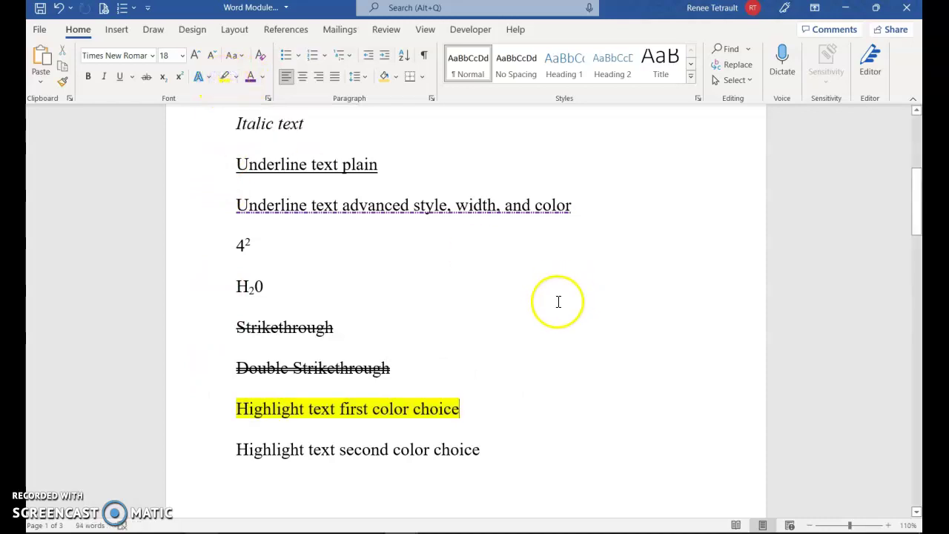
scroll(551, 316, down, 2)
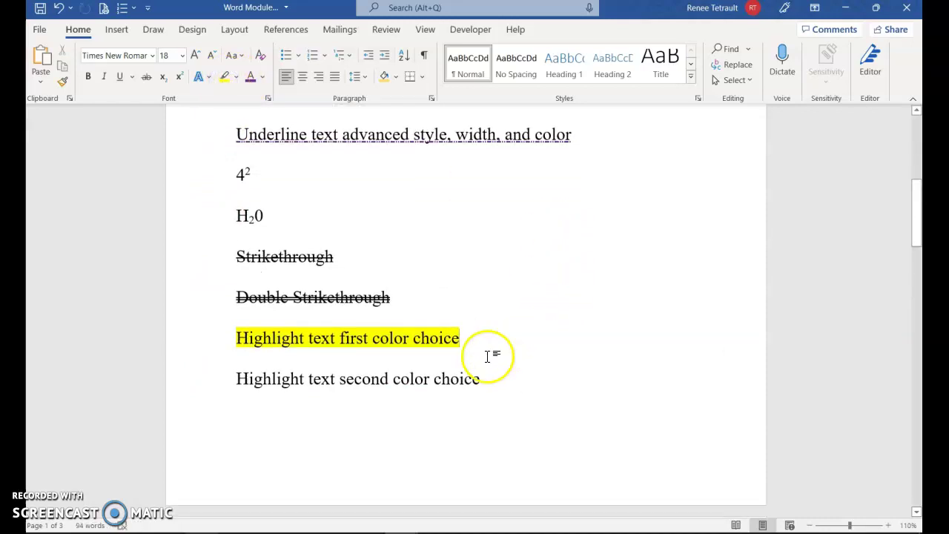
Step: Highlight the second highlight line in turquoise
click(206, 381)
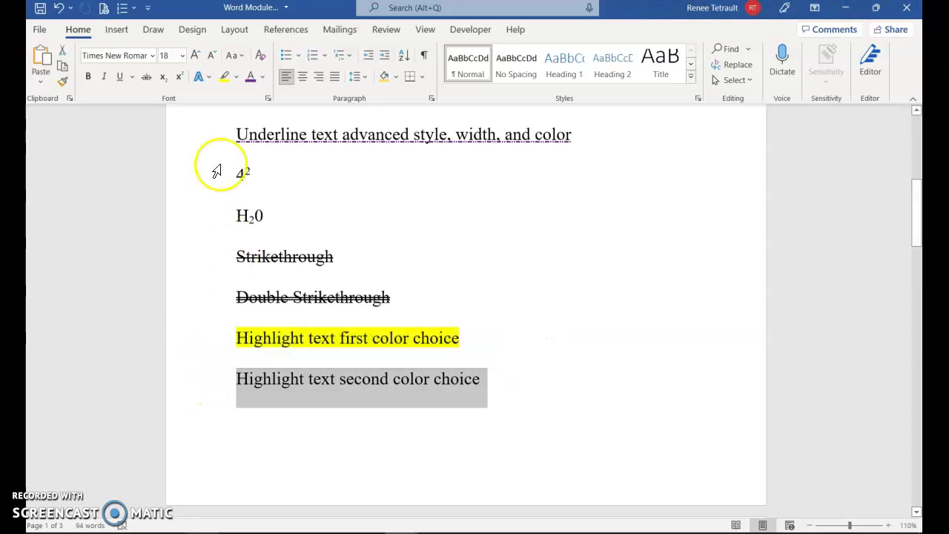
click(238, 79)
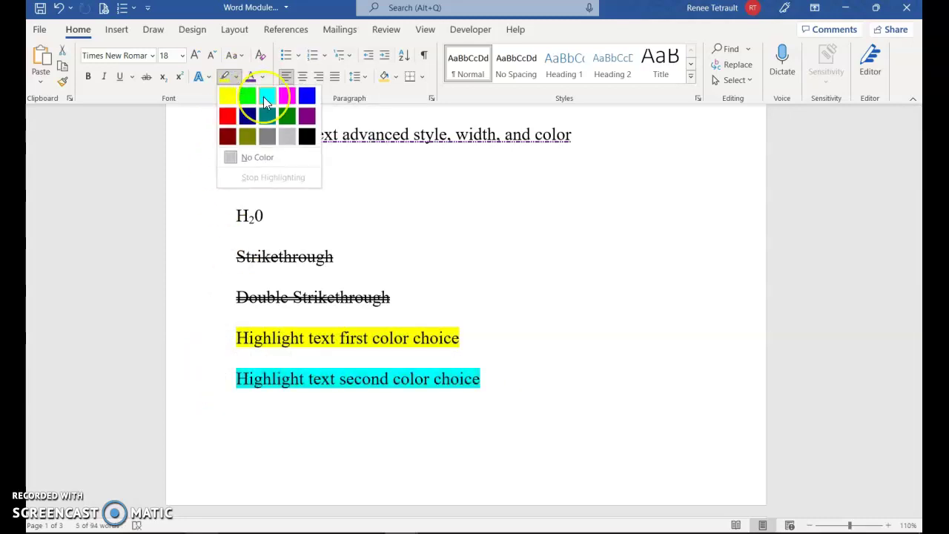
click(266, 96)
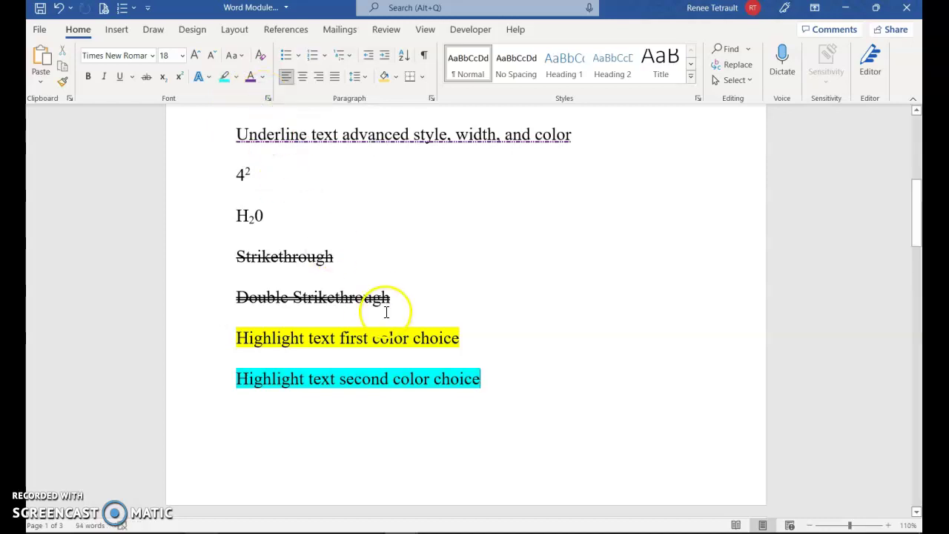
scroll(387, 312, down, 4)
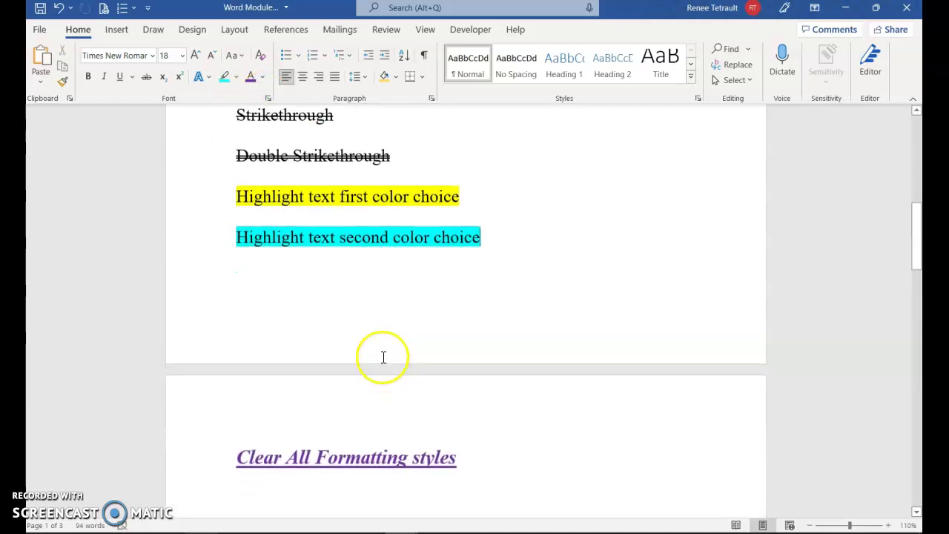
click(200, 236)
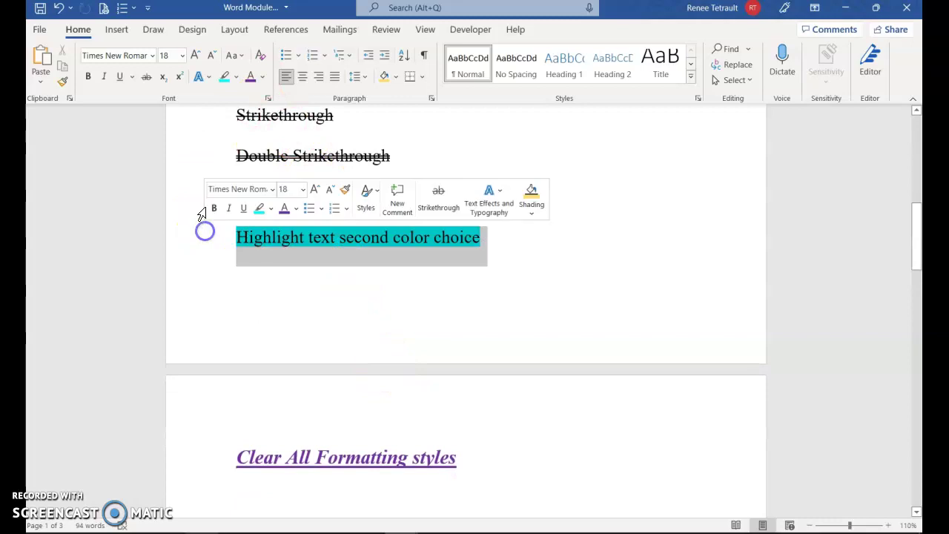
click(236, 77)
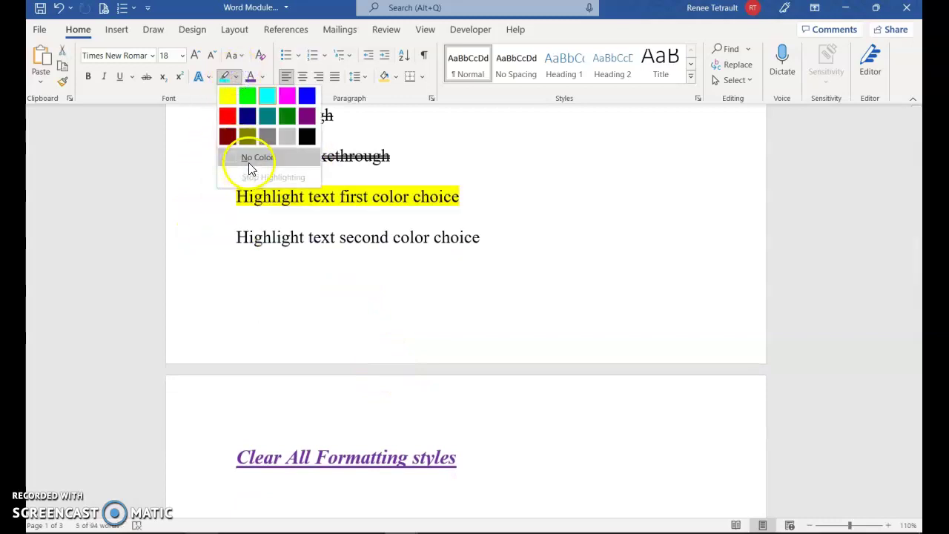
click(310, 267)
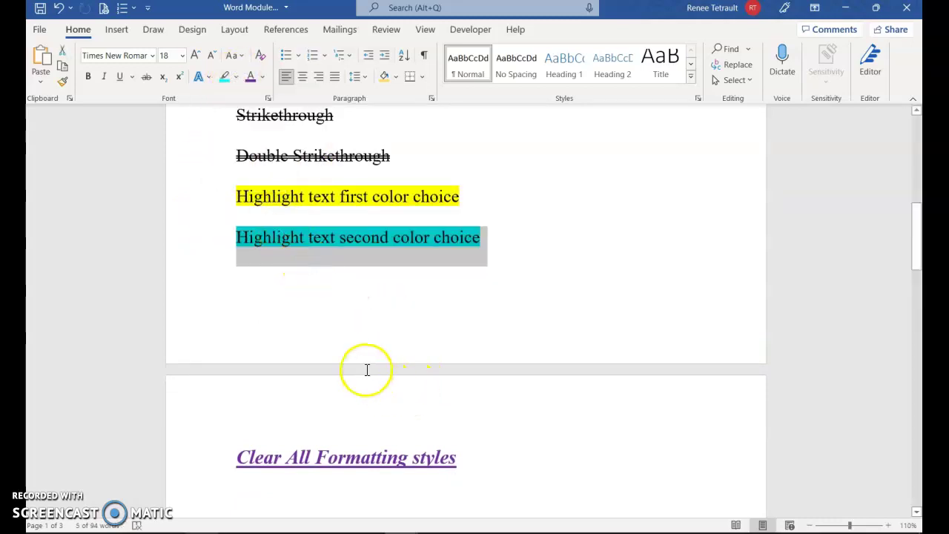
Step: Clear all formatting from the 'Clear All Formatting styles' line
scroll(365, 371, down, 2)
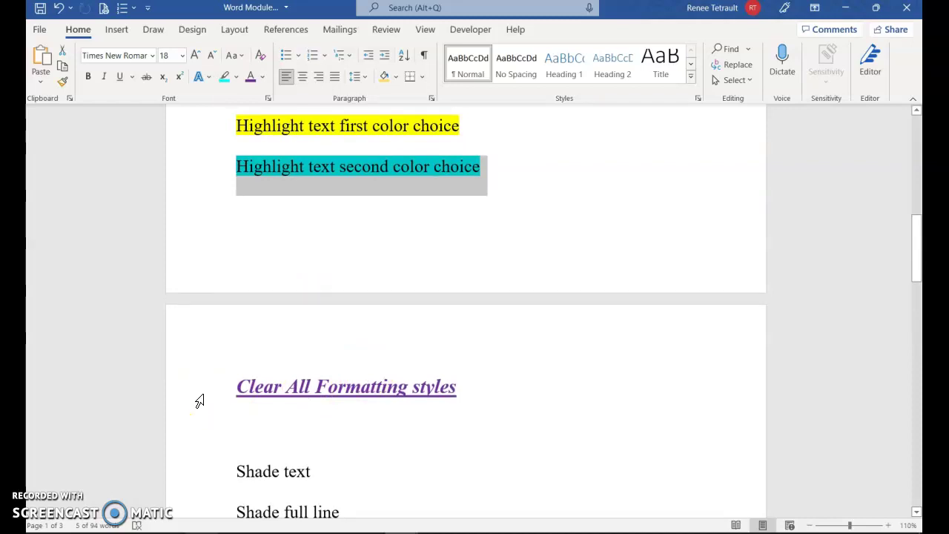
click(207, 393)
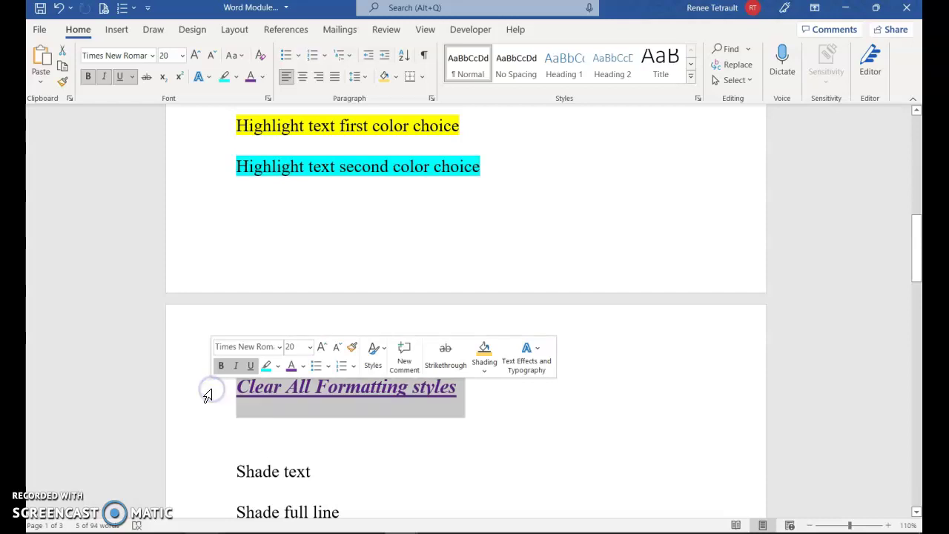
click(259, 56)
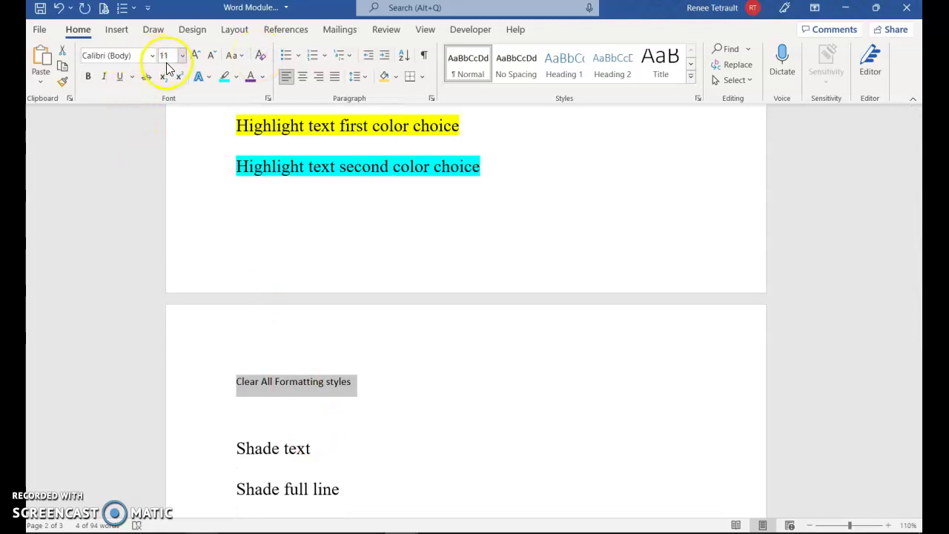
Step: Shade the words 'Shade text' gold
scroll(356, 262, down, 2)
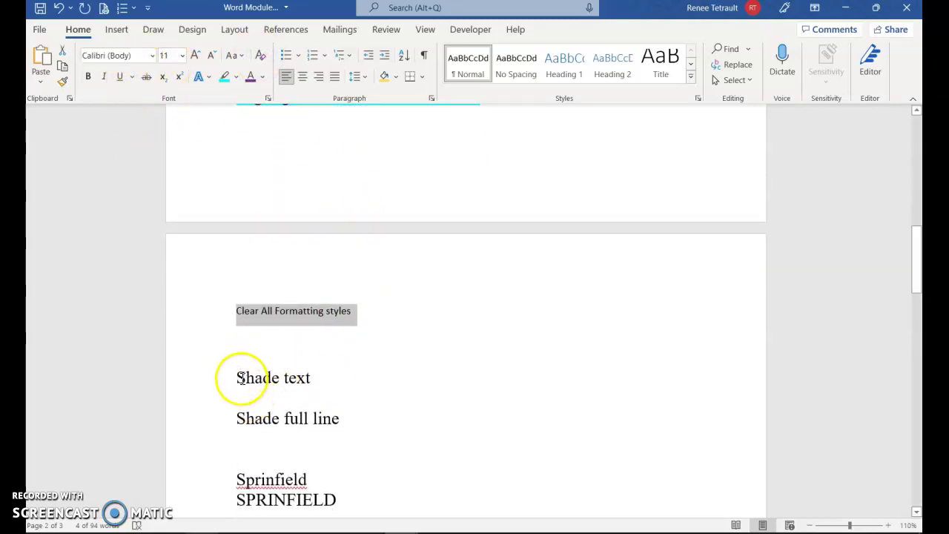
drag(236, 376, 304, 378)
click(222, 383)
click(265, 383)
drag(239, 377, 304, 376)
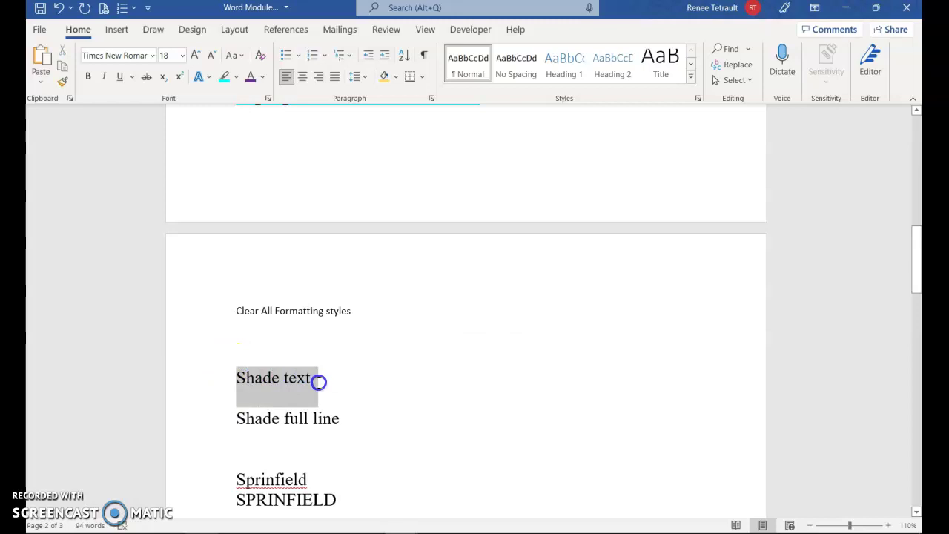
drag(313, 381, 313, 382)
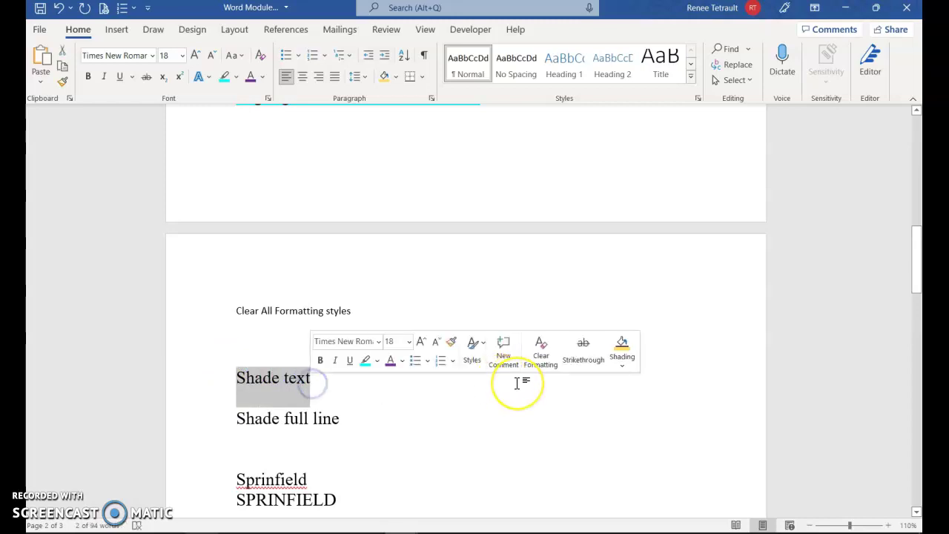
click(397, 78)
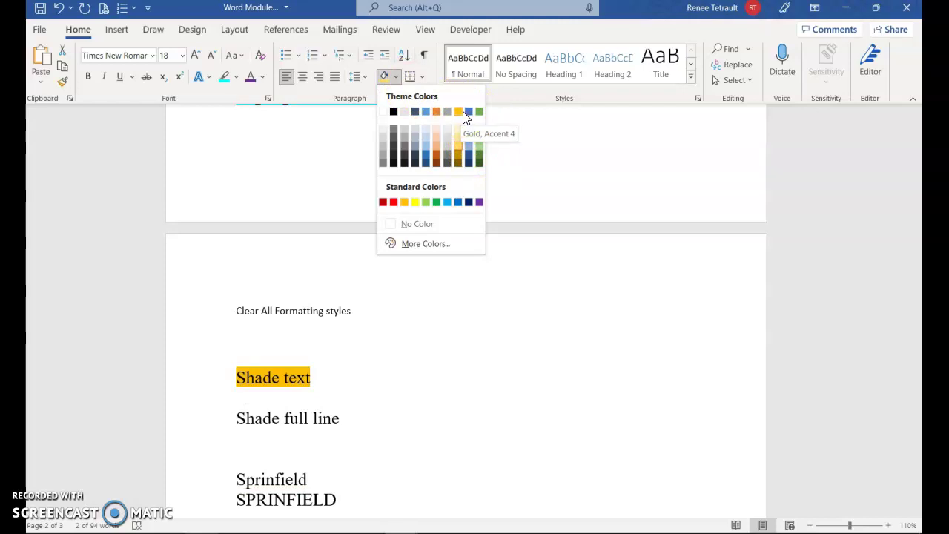
click(455, 147)
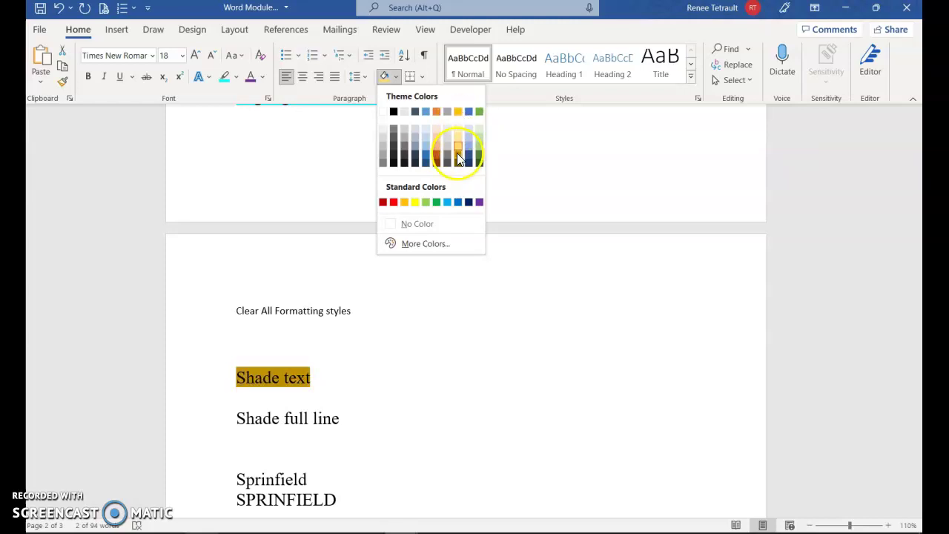
click(457, 113)
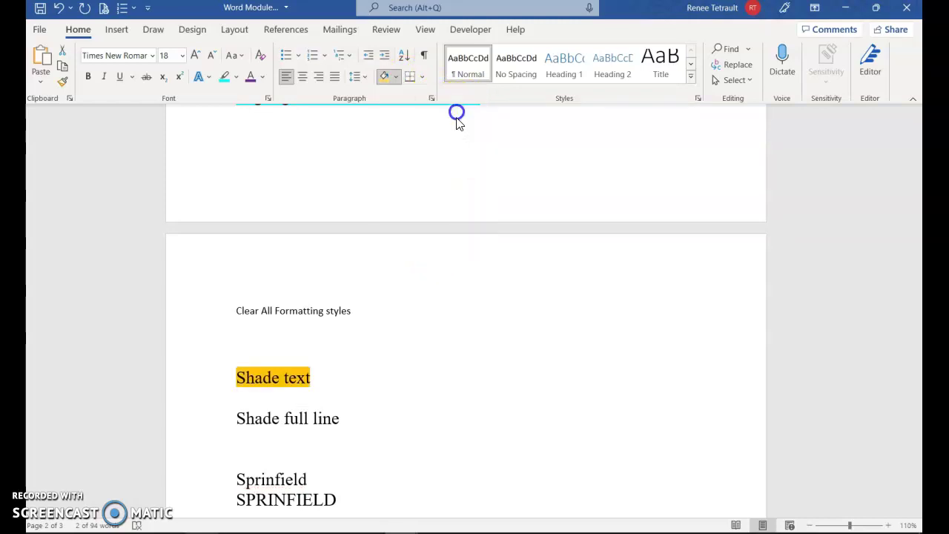
Step: Apply shading to the 'Shade full line' paragraph
click(208, 422)
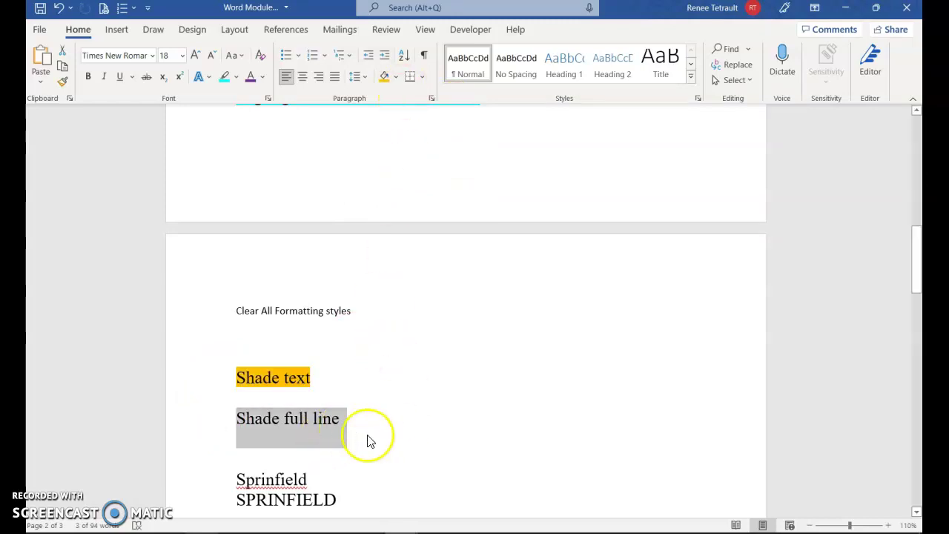
click(383, 78)
click(416, 413)
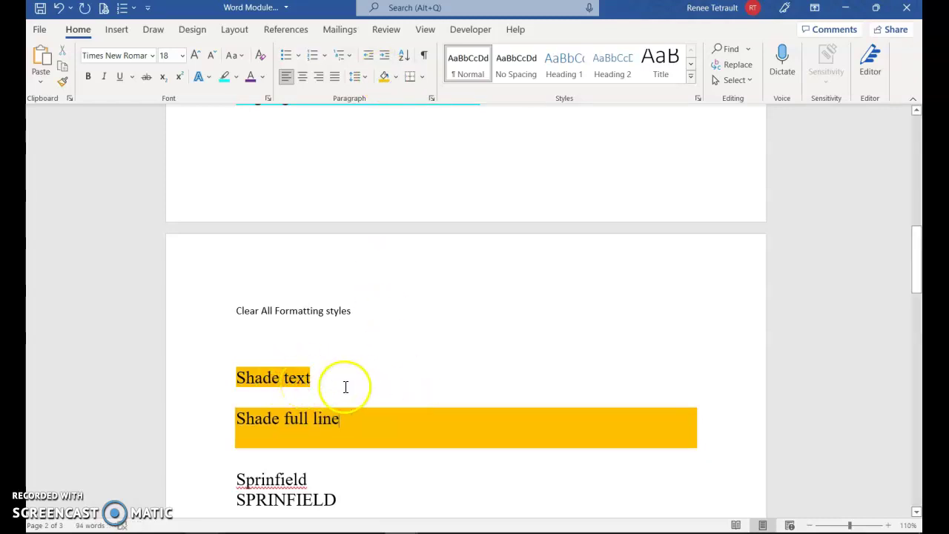
scroll(665, 413, down, 2)
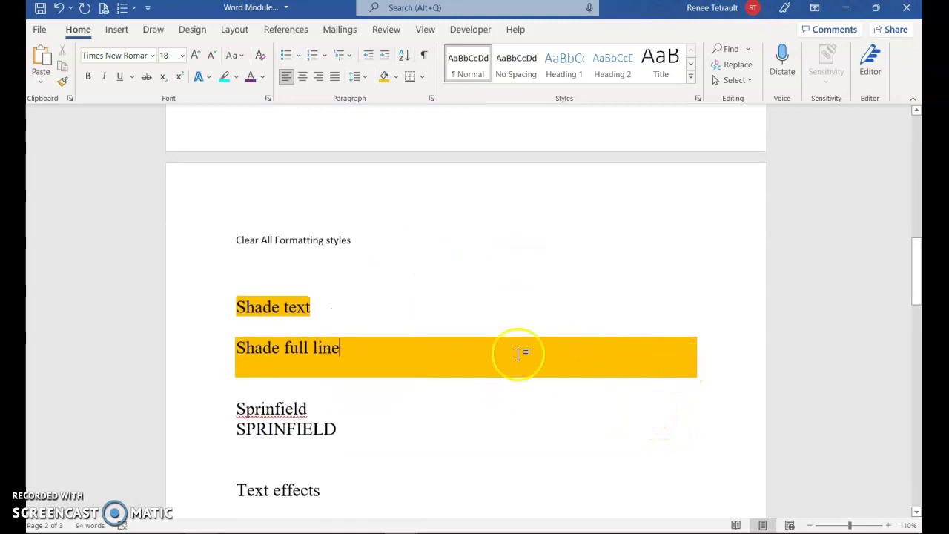
click(201, 350)
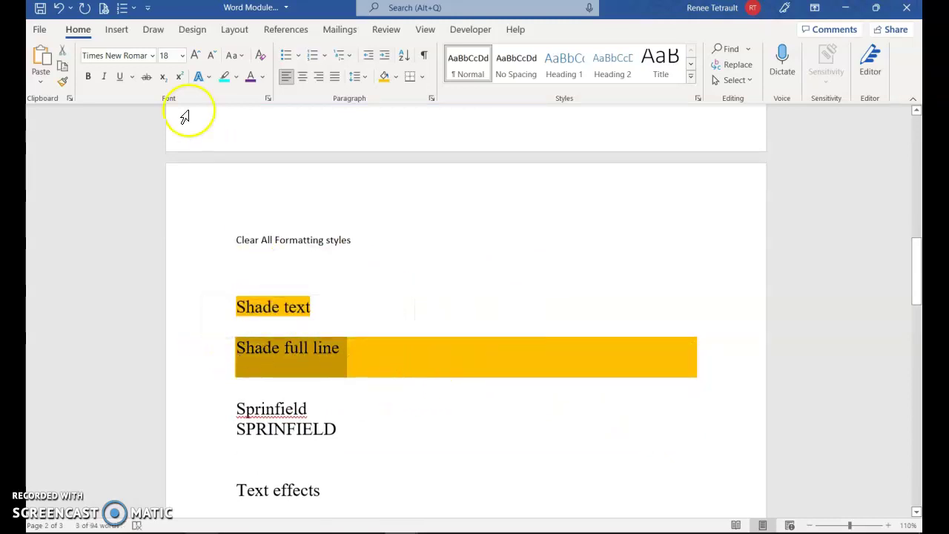
Step: Redo the gold shading on 'Shade full line' including its paragraph mark, for full width
click(59, 9)
click(420, 349)
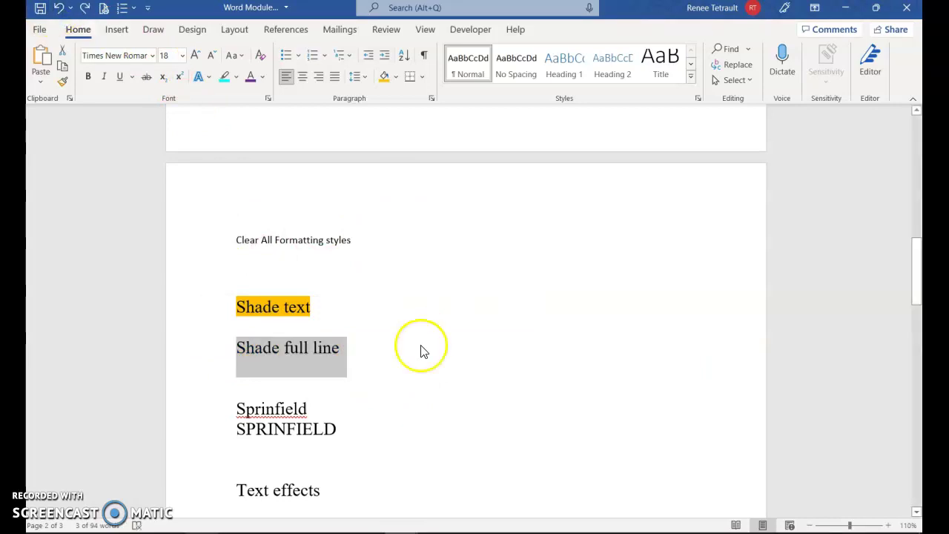
click(425, 58)
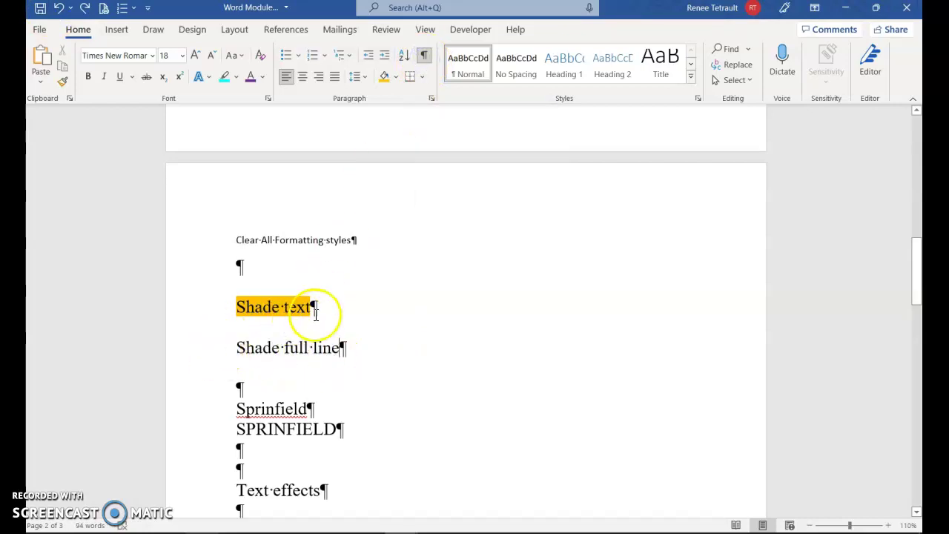
click(218, 349)
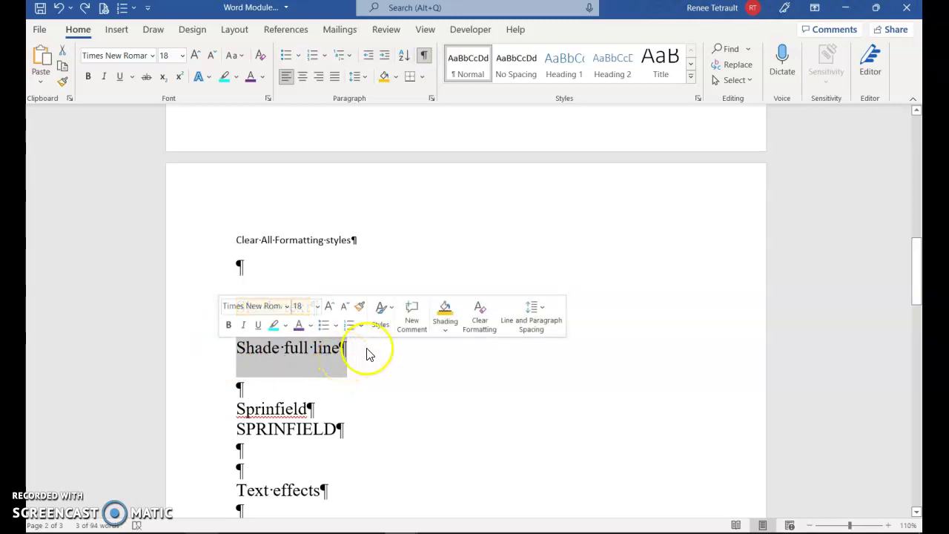
click(445, 309)
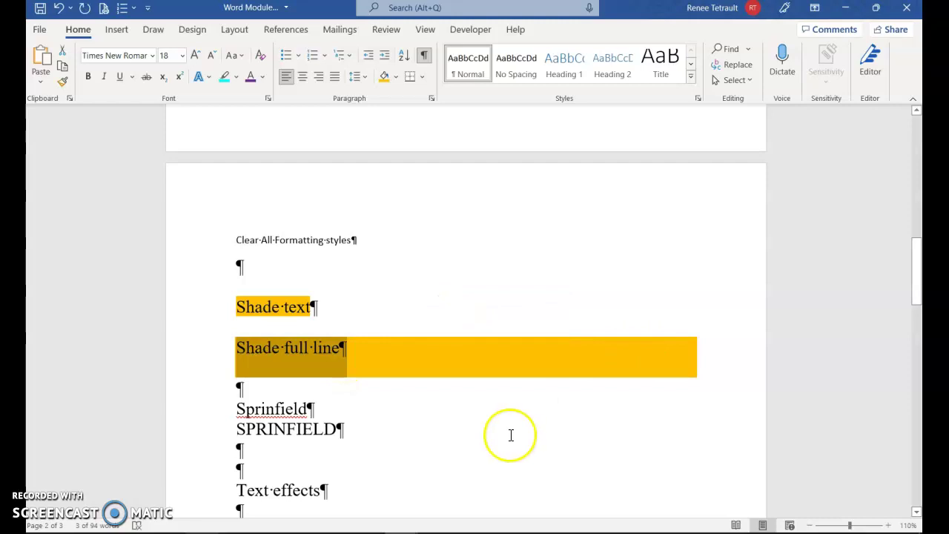
Step: Toggle the formatting marks off and on while scrolling through the document
click(424, 55)
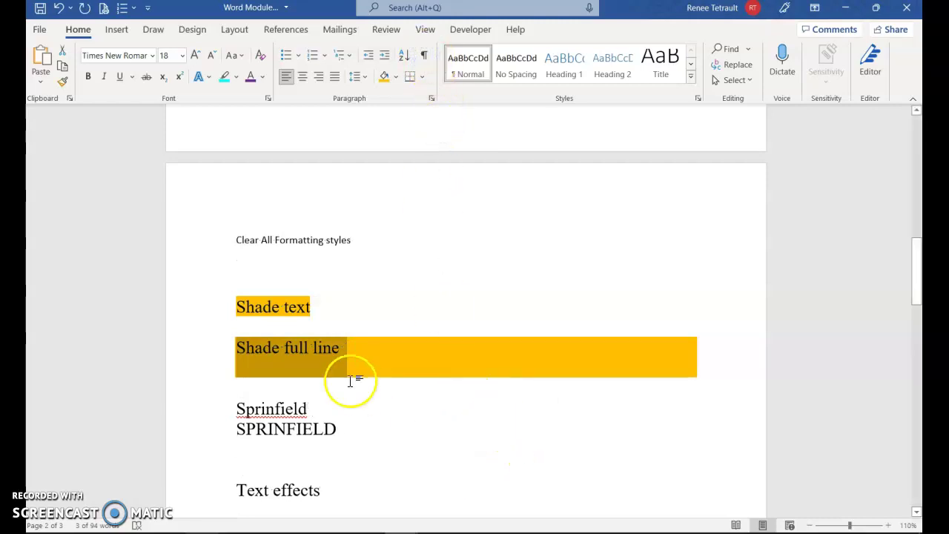
scroll(359, 379, down, 1)
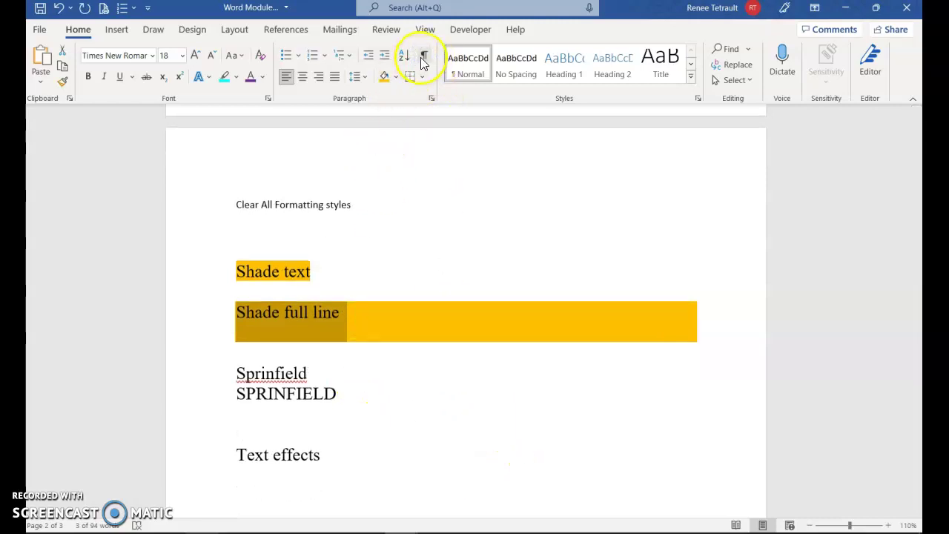
scroll(392, 220, up, 6)
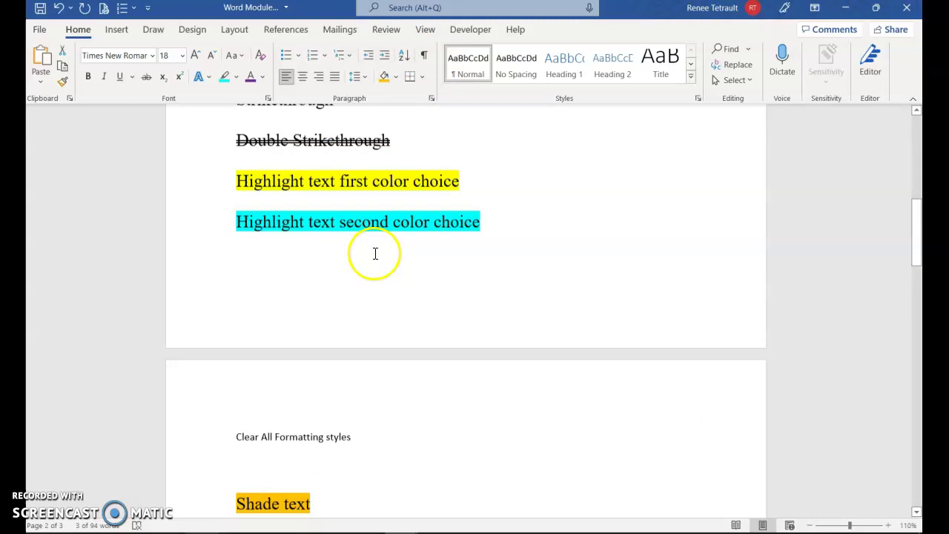
click(424, 58)
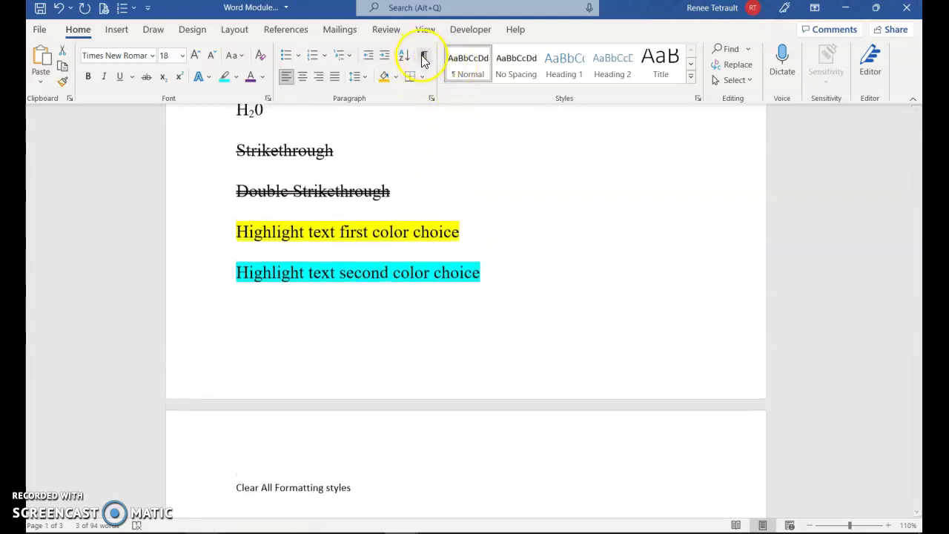
scroll(412, 123, up, 6)
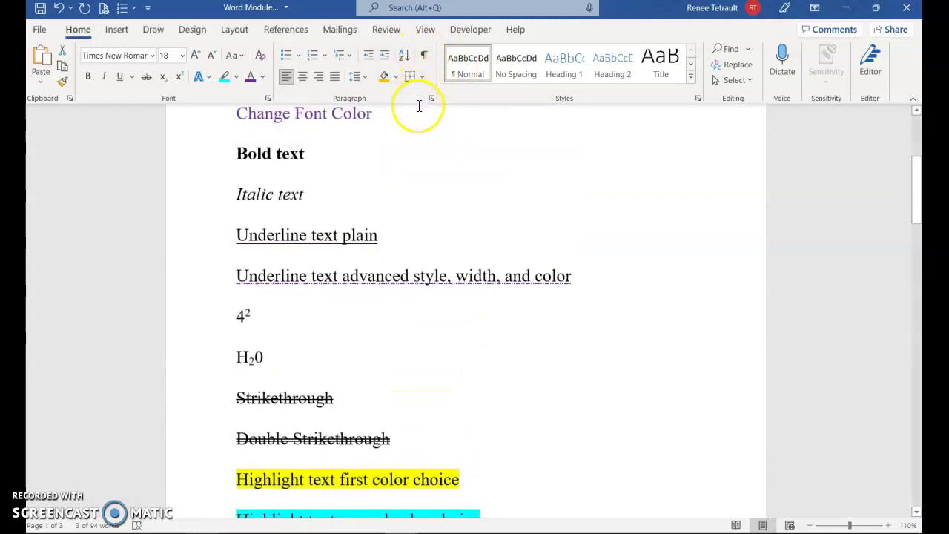
scroll(418, 116, up, 5)
click(425, 55)
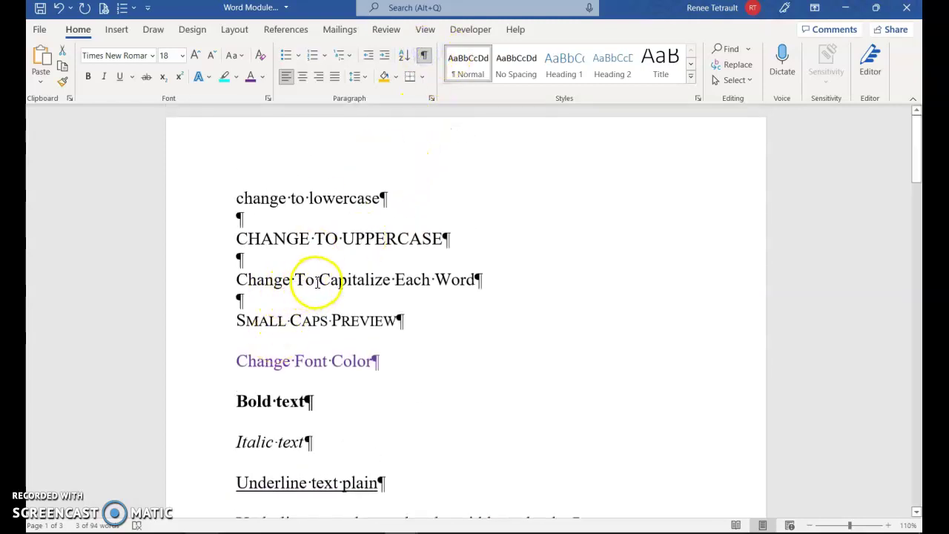
Step: Remove the period after 'Word', hide formatting marks, and scroll to the Sprinfield lines
click(475, 280)
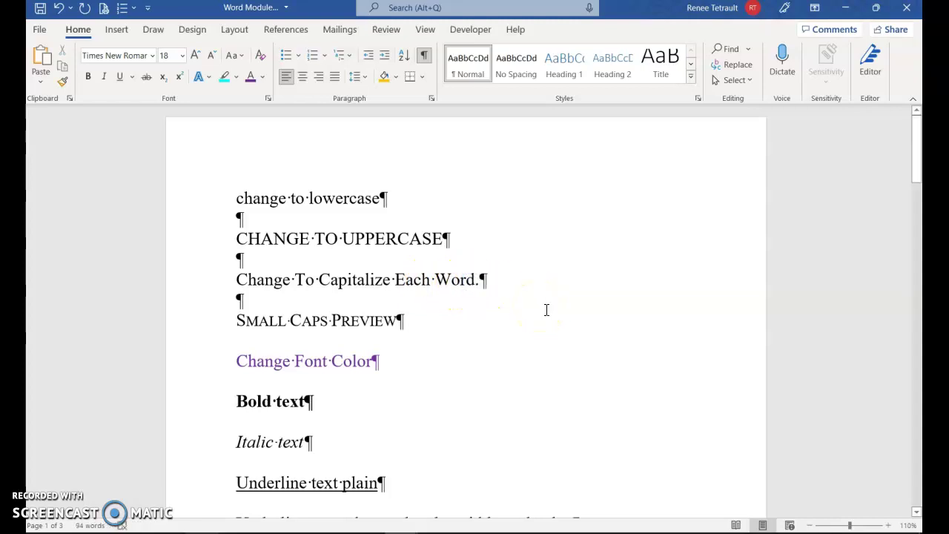
key(ctrl+z)
click(512, 291)
click(425, 57)
scroll(445, 401, down, 10)
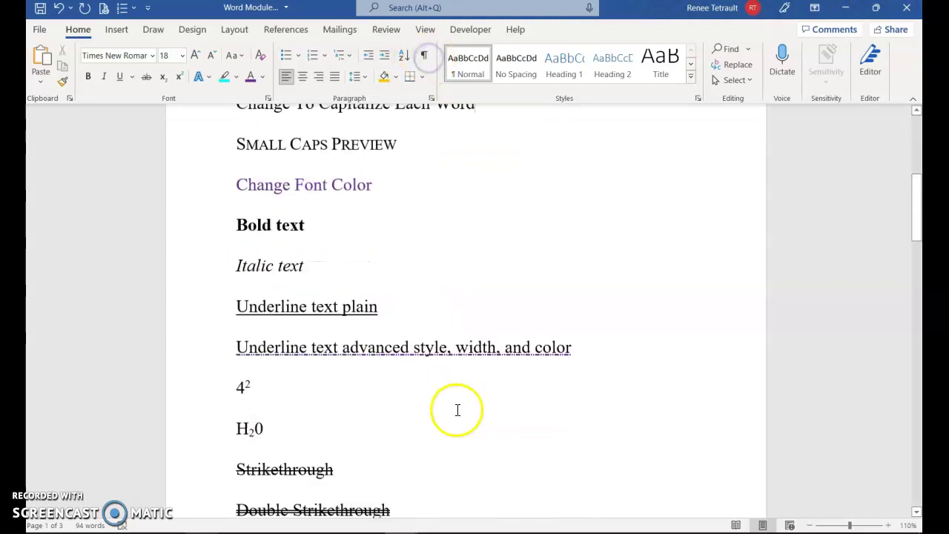
scroll(398, 387, down, 5)
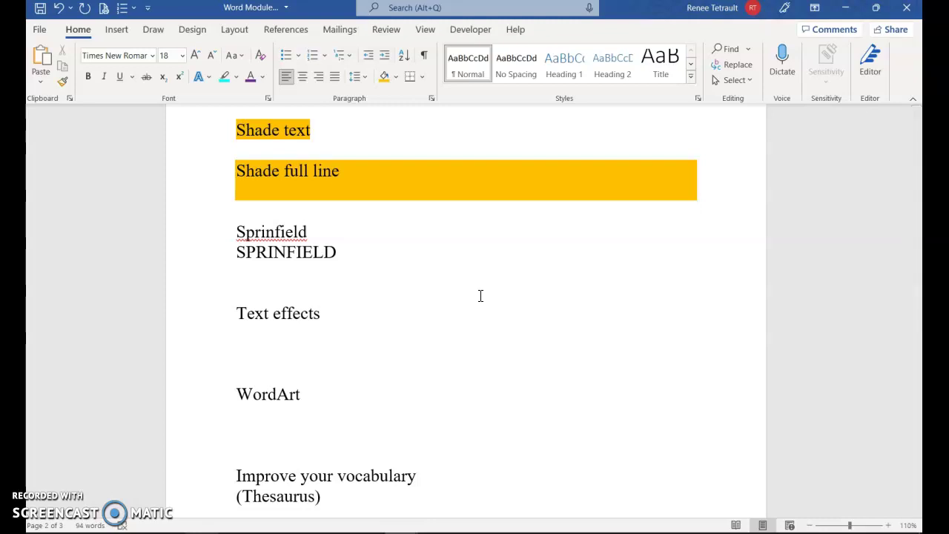
Step: View the spelling suggestions for 'Sprinfield', then go to the File Home screen
drag(481, 250, 300, 221)
click(300, 223)
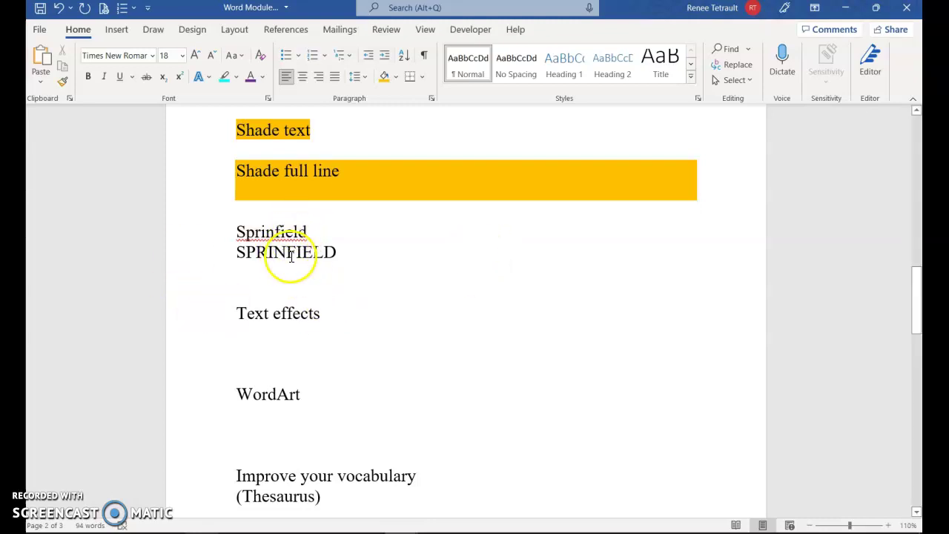
right_click(233, 233)
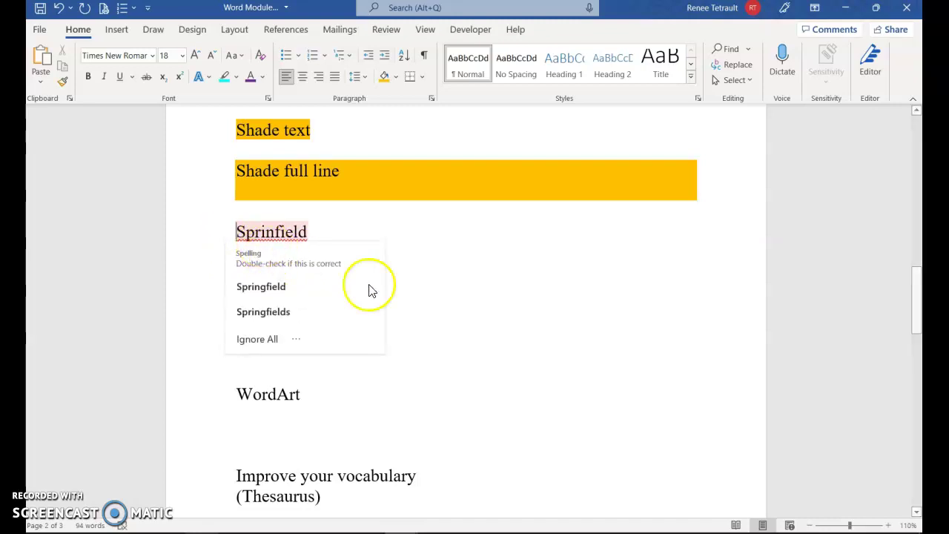
click(557, 271)
click(236, 224)
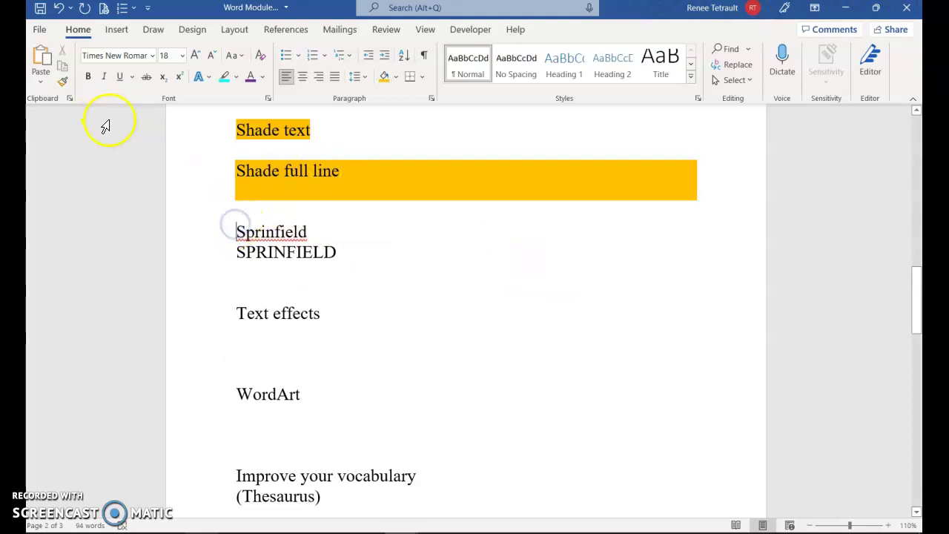
click(40, 29)
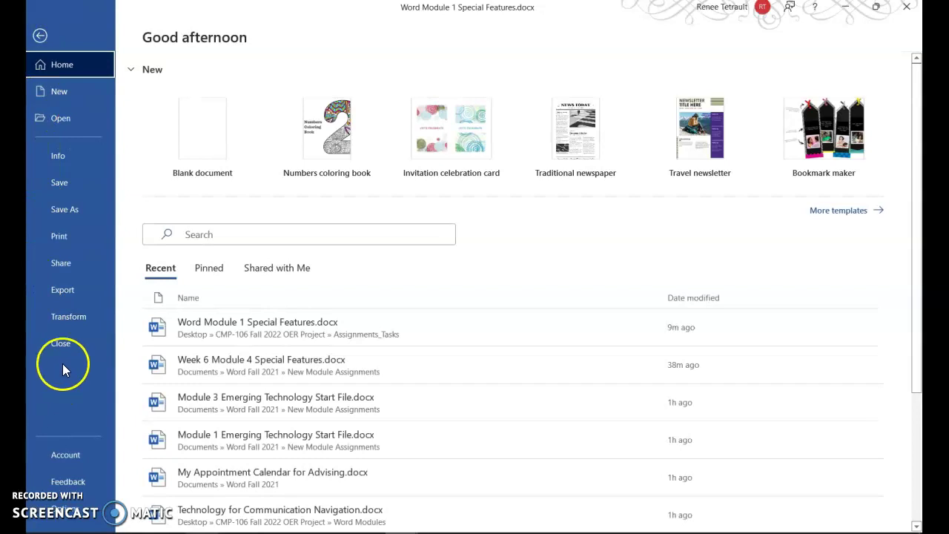
Step: Turn off 'Ignore words in UPPERCASE' in Word's Proofing options so SPRINFIELD gets flagged
click(63, 517)
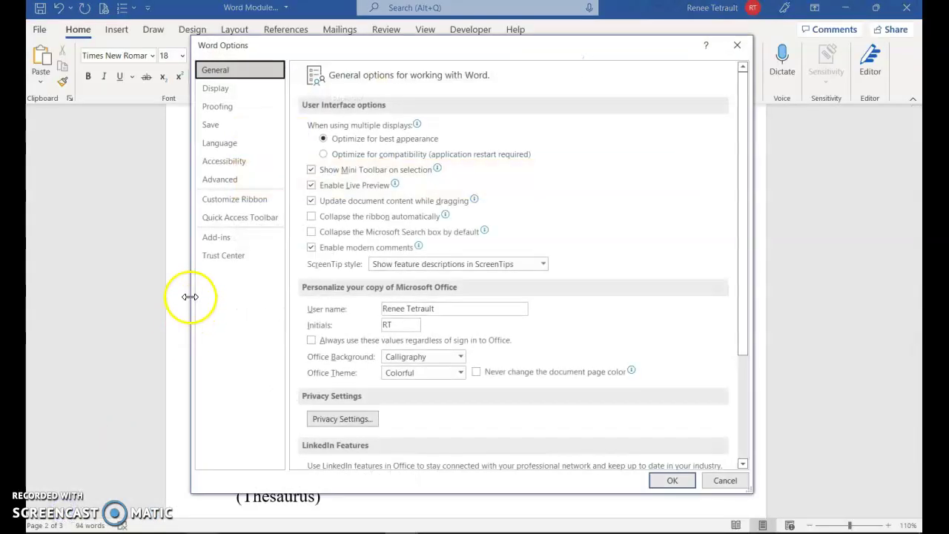
click(236, 106)
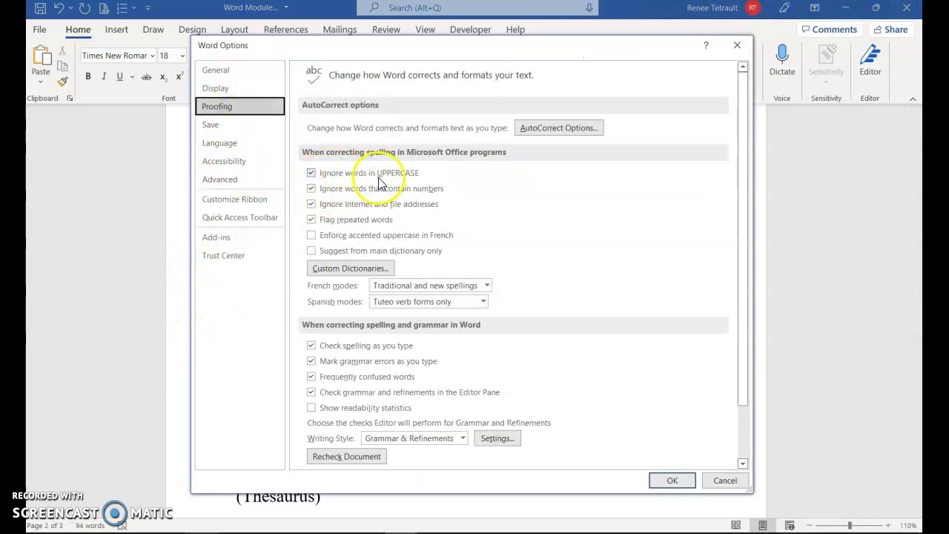
click(311, 173)
click(673, 482)
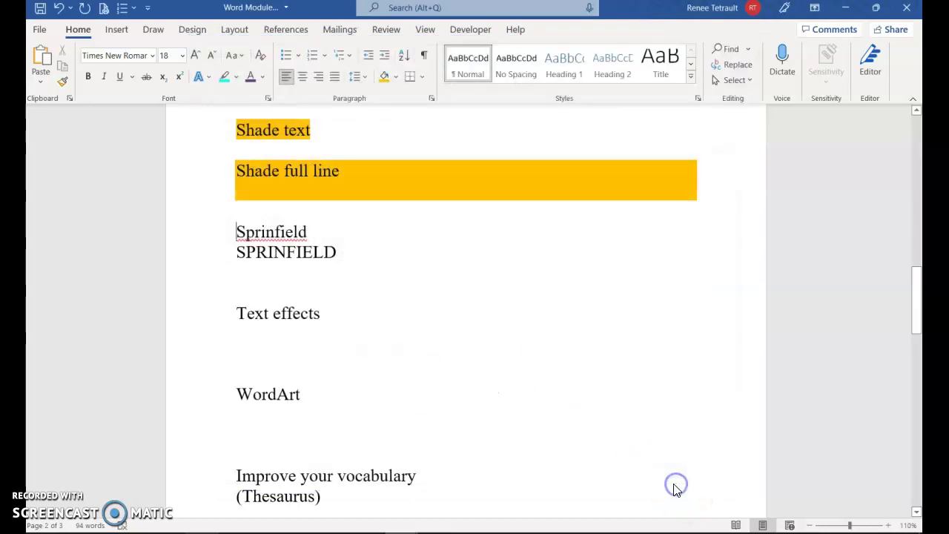
Step: Correct Sprinfield to Springfield and SPRINFIELD to SPRINGFIELD using the spelling suggestions
right_click(273, 232)
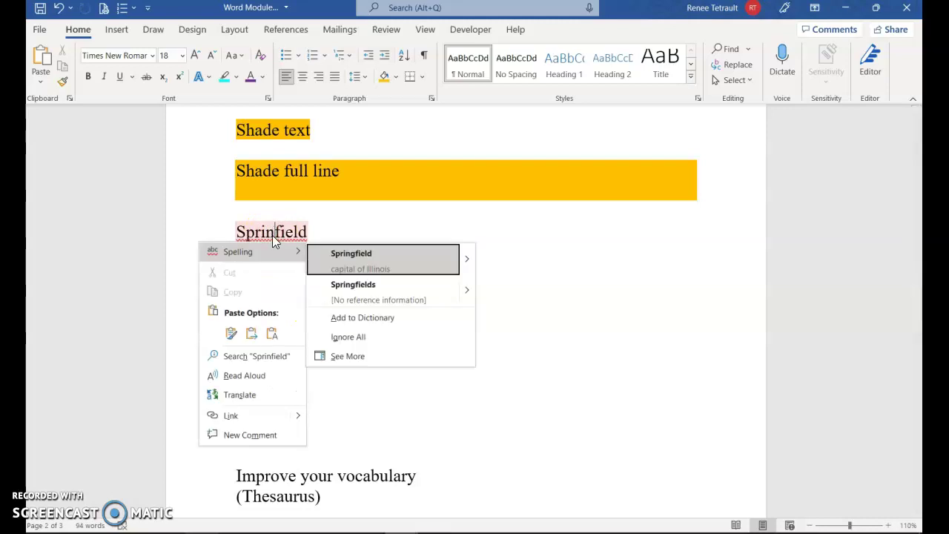
click(347, 250)
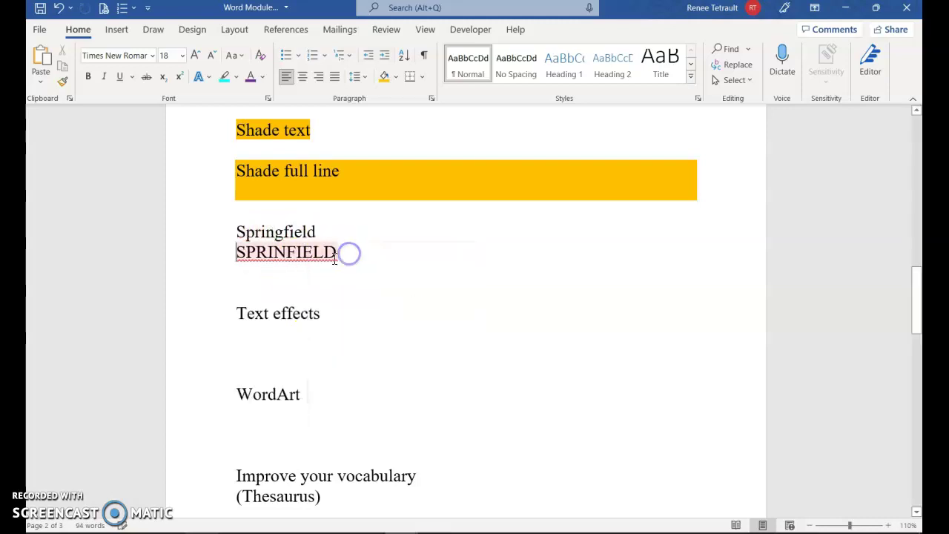
right_click(278, 253)
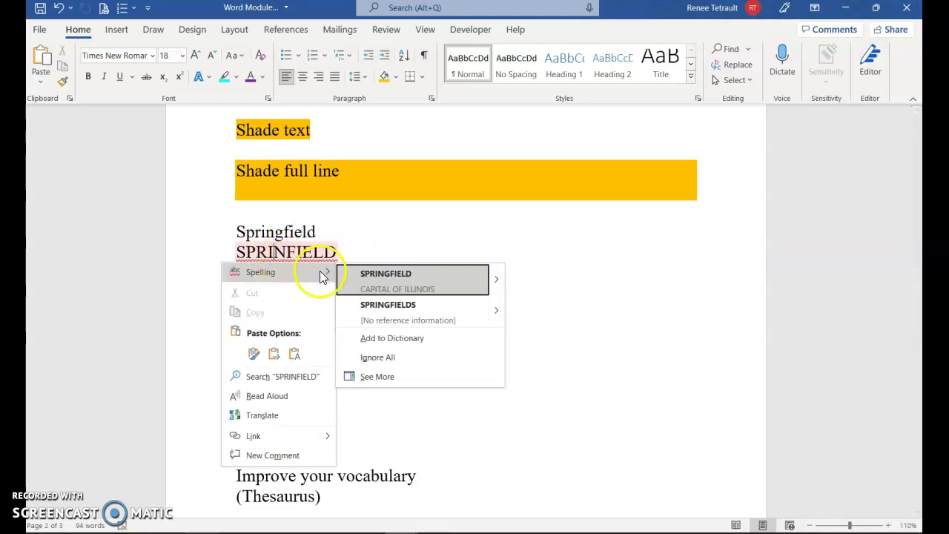
click(394, 278)
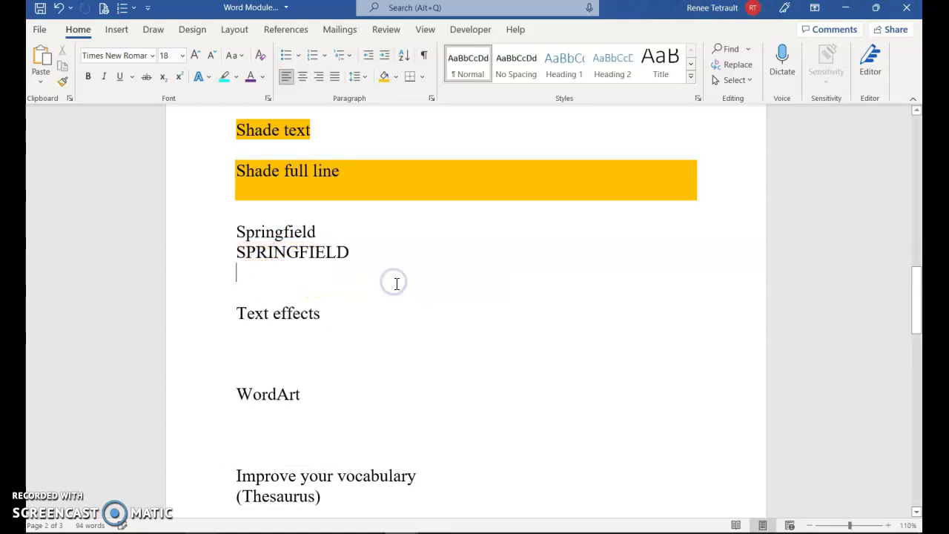
Step: Apply a black shadowed text-effect style to 'Text effects' and enlarge its font to 22
click(208, 318)
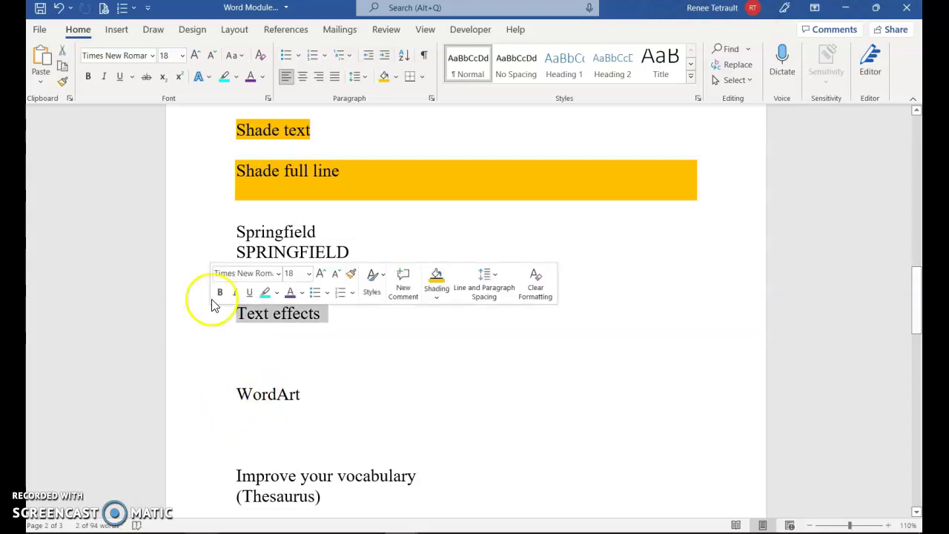
click(207, 78)
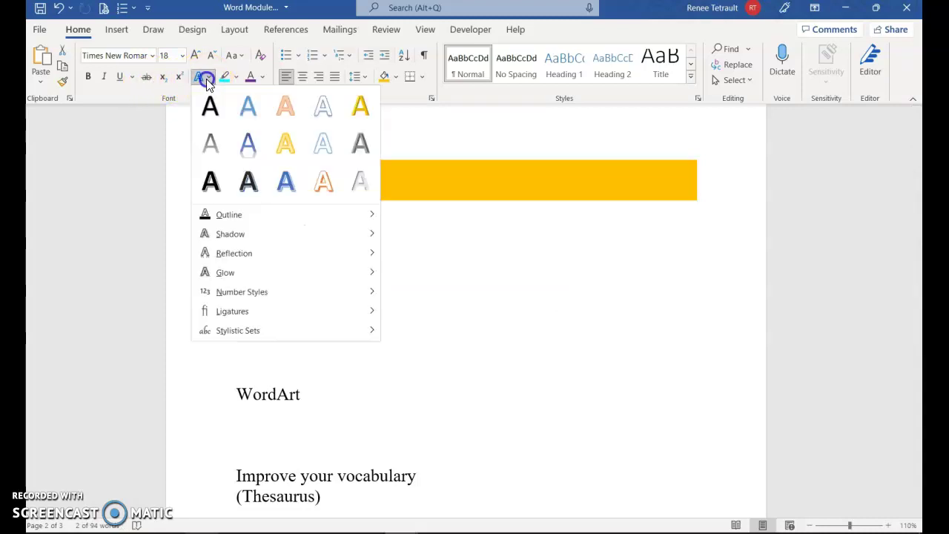
click(254, 191)
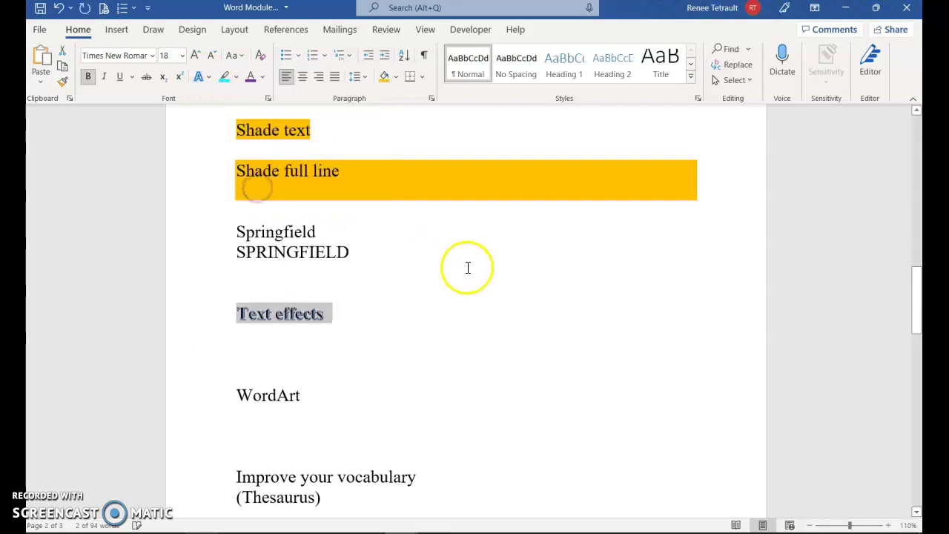
click(195, 54)
click(195, 55)
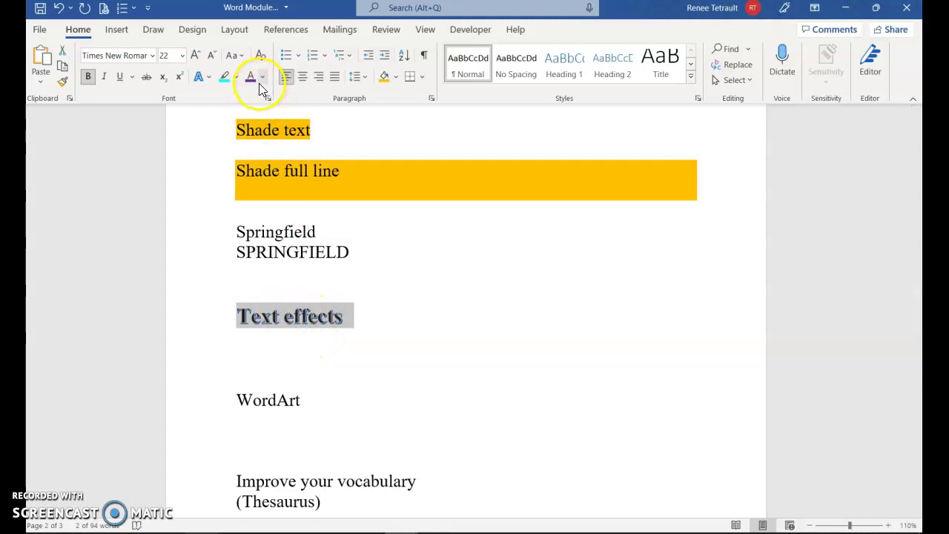
Step: Give 'Text effects' a dark green outline and an outer shadow
click(211, 78)
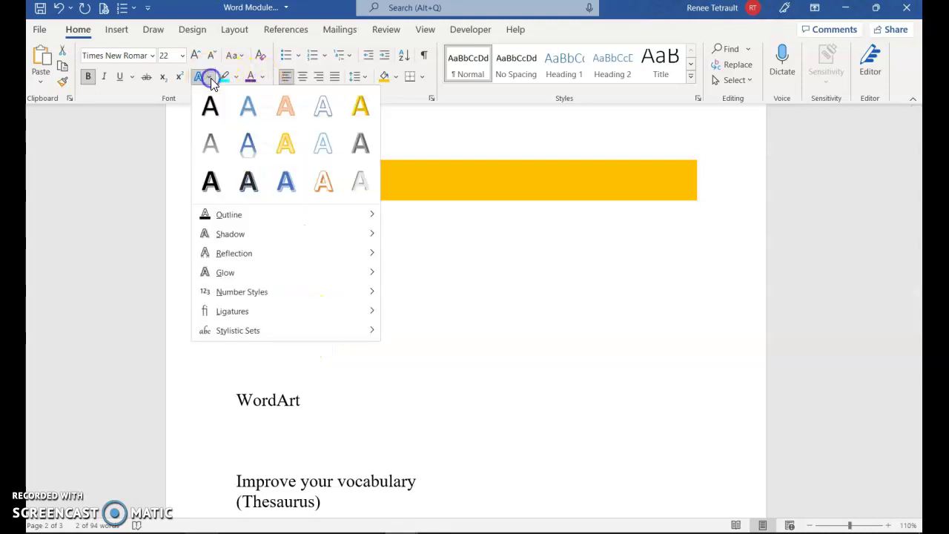
mouse_move(210, 218)
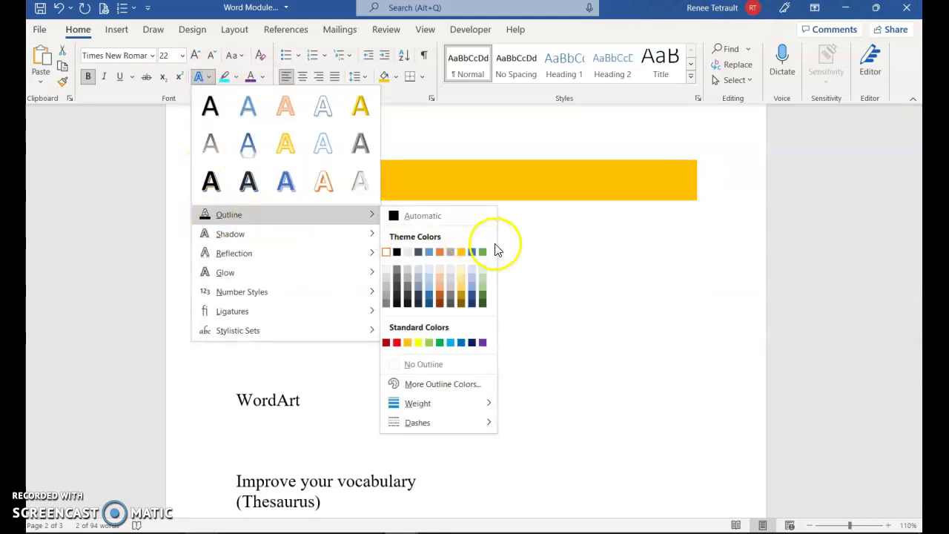
click(481, 293)
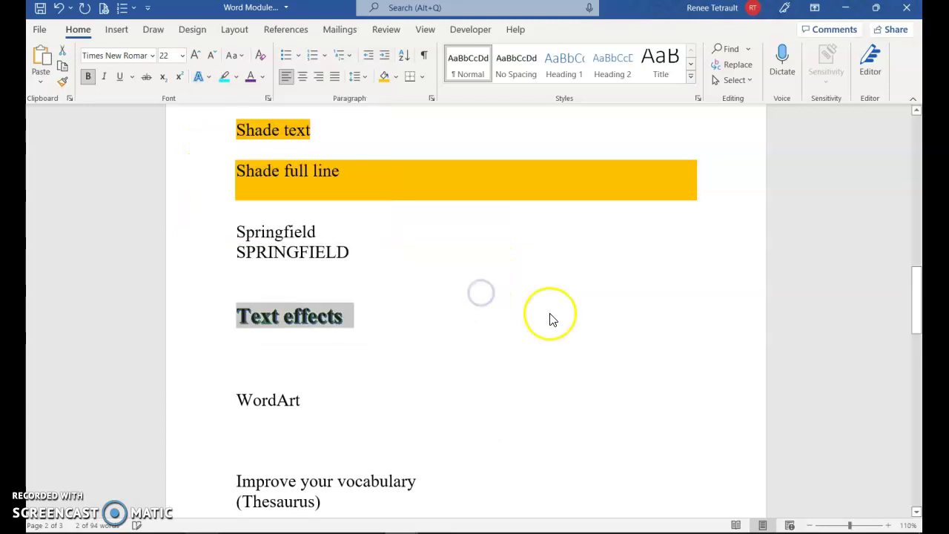
click(204, 79)
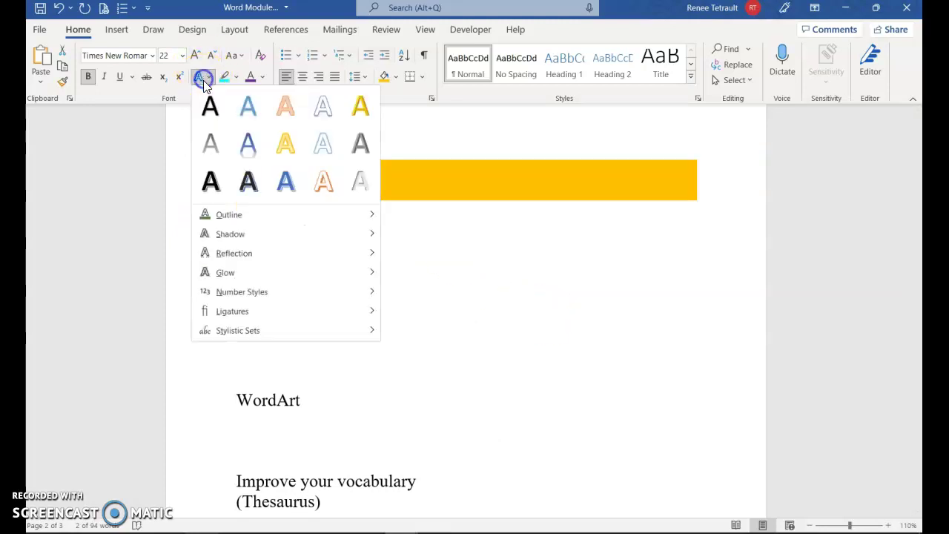
mouse_move(268, 239)
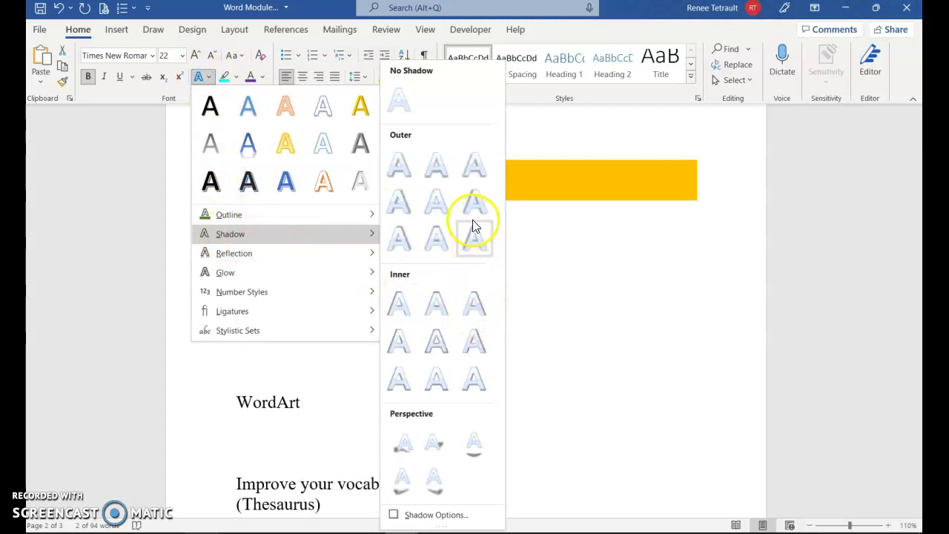
click(479, 241)
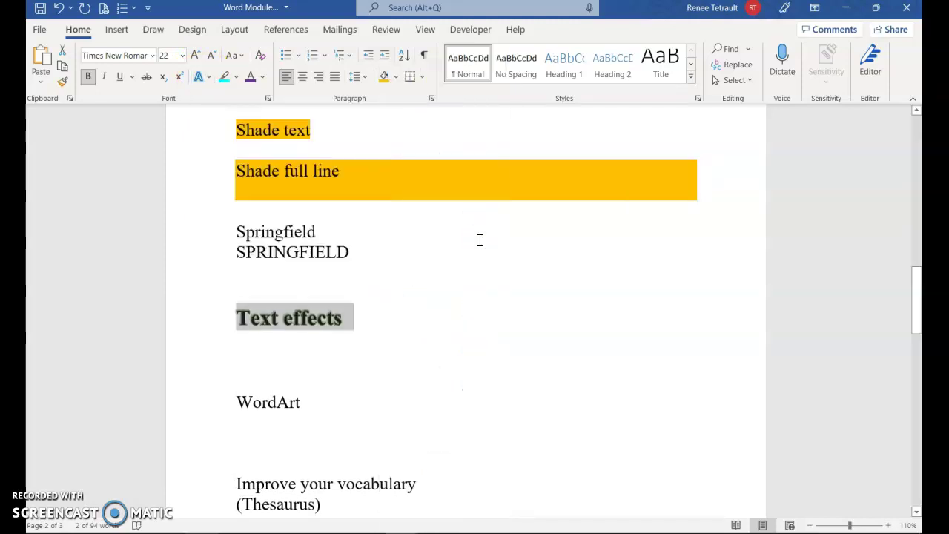
Step: Add a full reflection and a green glow to 'Text effects', then deselect the line
click(200, 77)
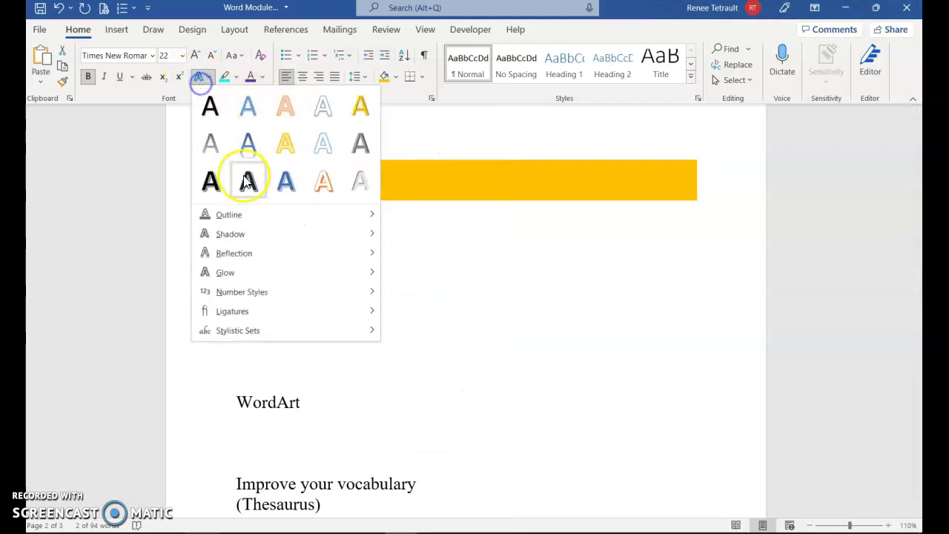
mouse_move(249, 256)
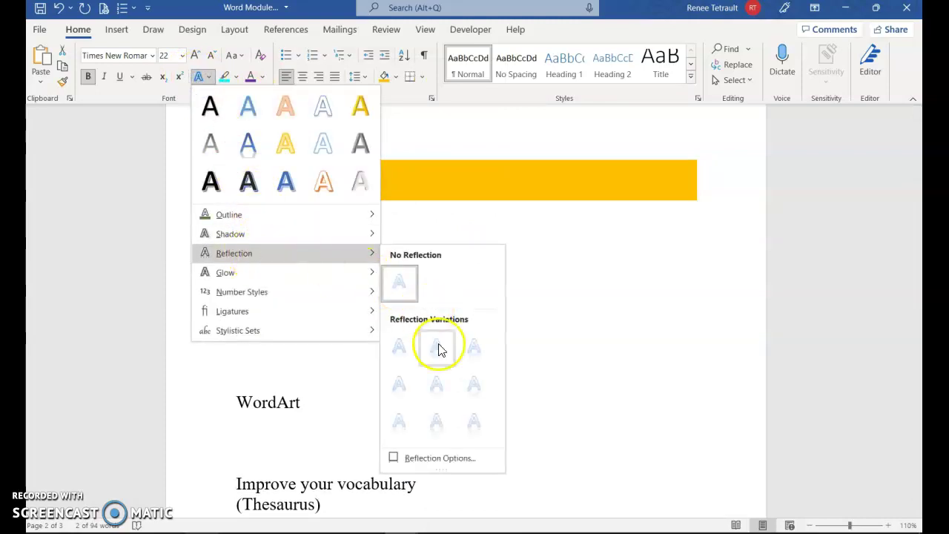
click(475, 394)
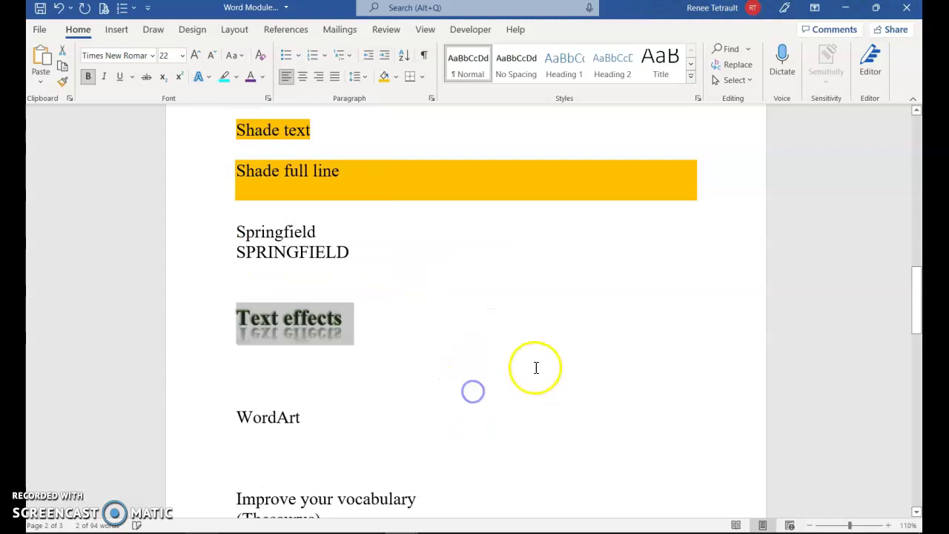
click(201, 76)
mouse_move(238, 275)
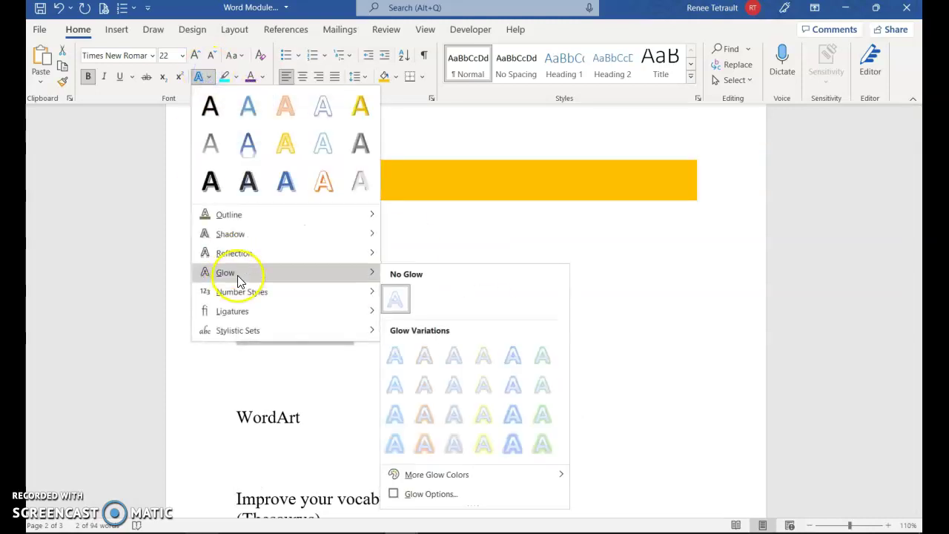
click(546, 421)
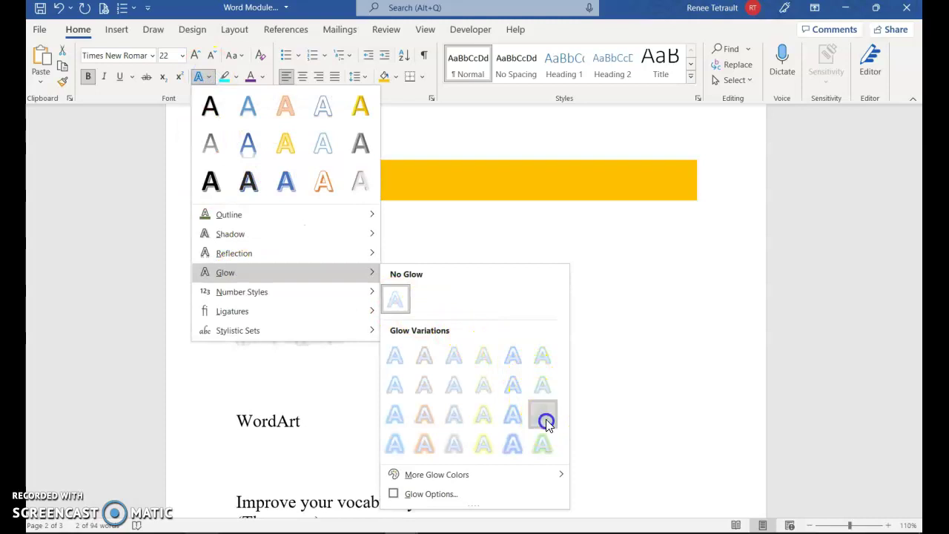
click(198, 80)
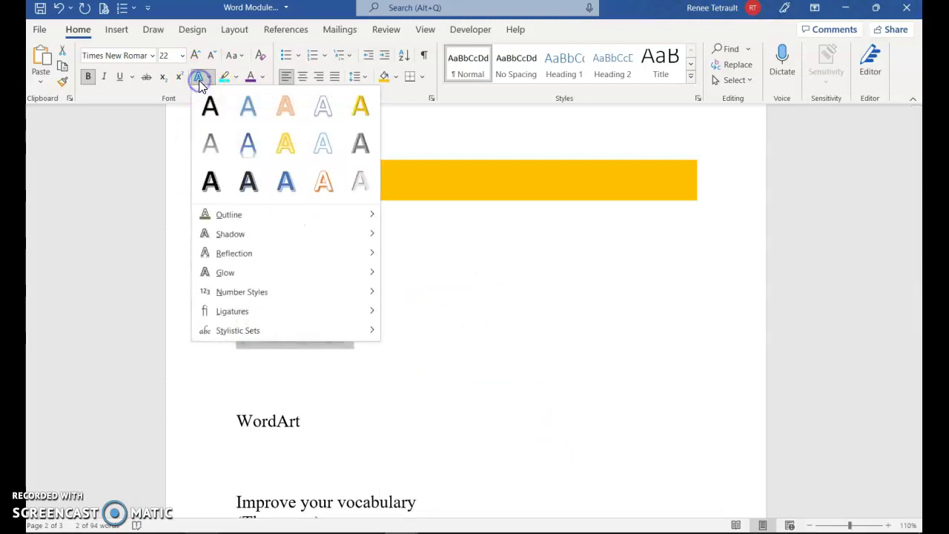
click(420, 350)
click(338, 338)
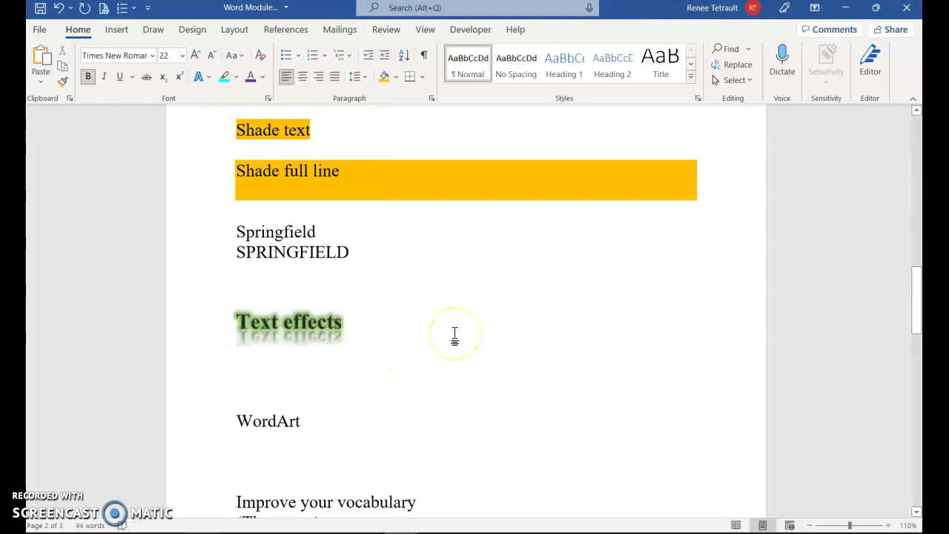
scroll(371, 341, down, 2)
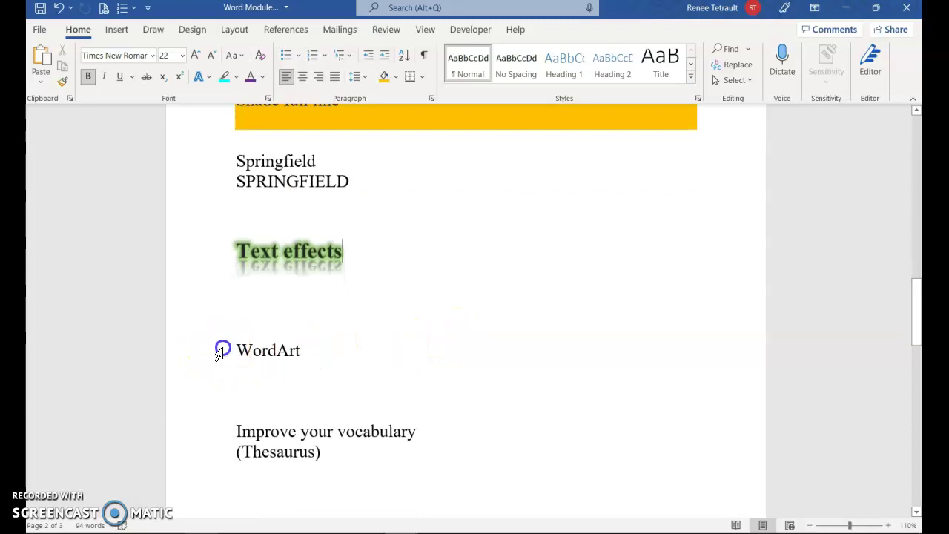
Step: Convert the WordArt line into WordArt using the second style in the third row
click(219, 354)
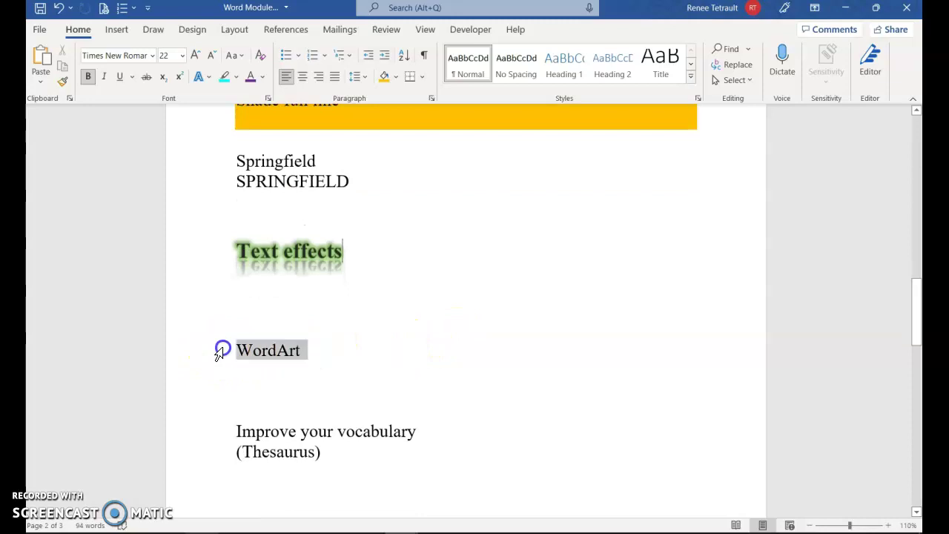
click(121, 31)
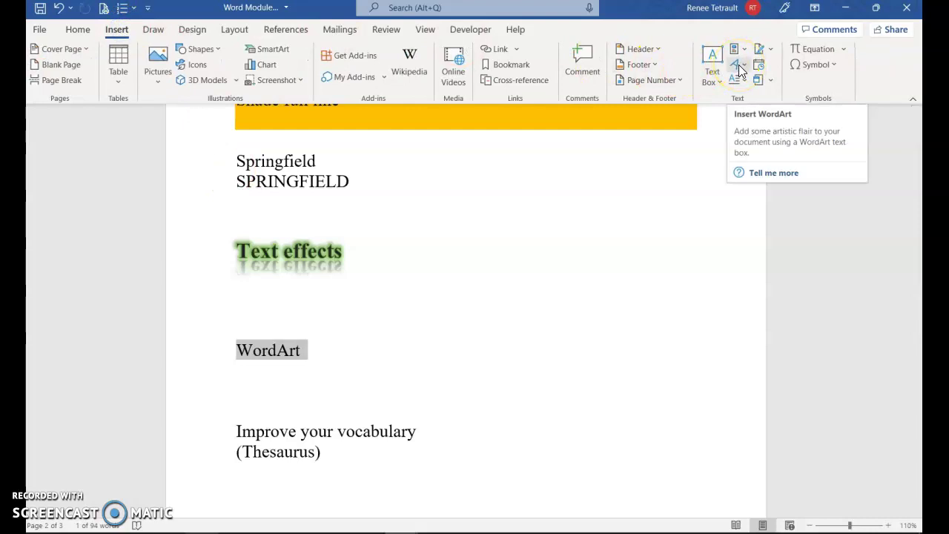
click(739, 66)
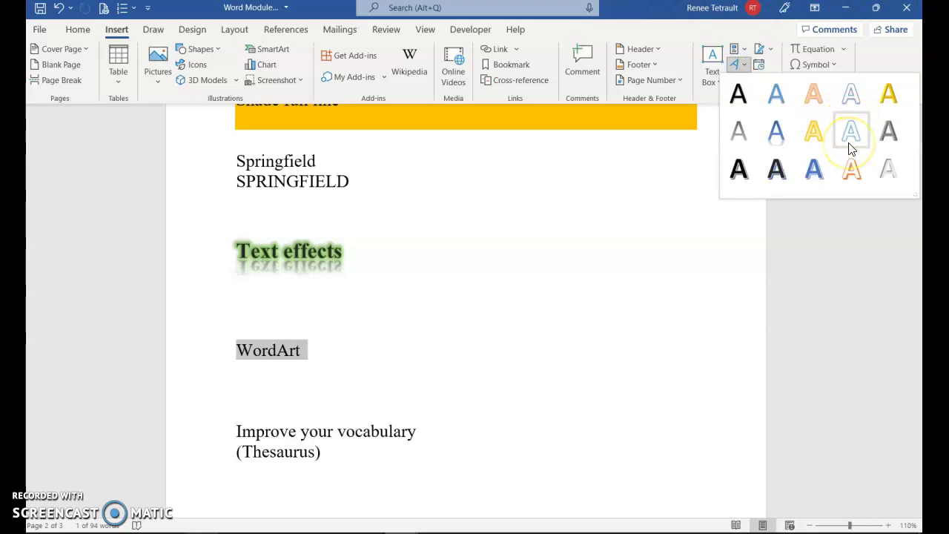
click(777, 172)
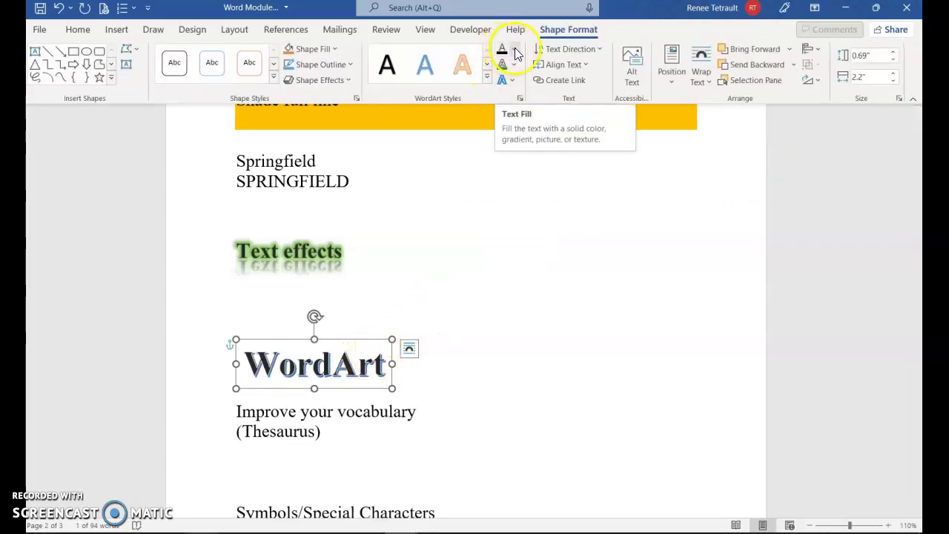
Step: Fill the WordArt letters orange and outline them in purple
click(514, 49)
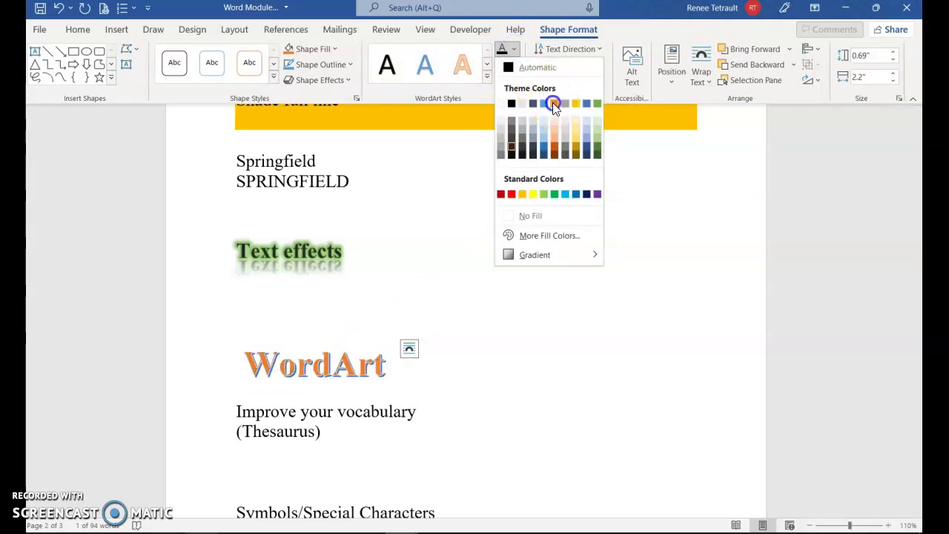
click(553, 103)
click(515, 65)
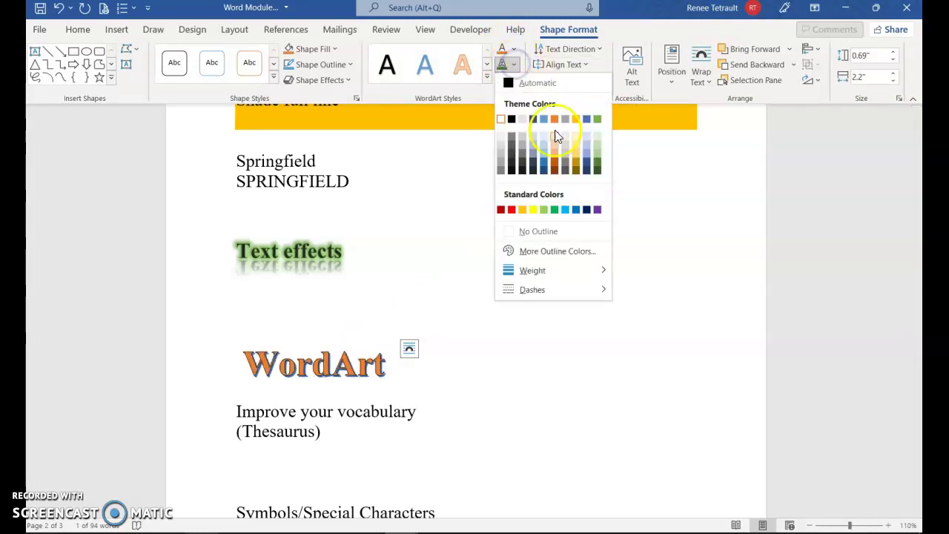
click(598, 210)
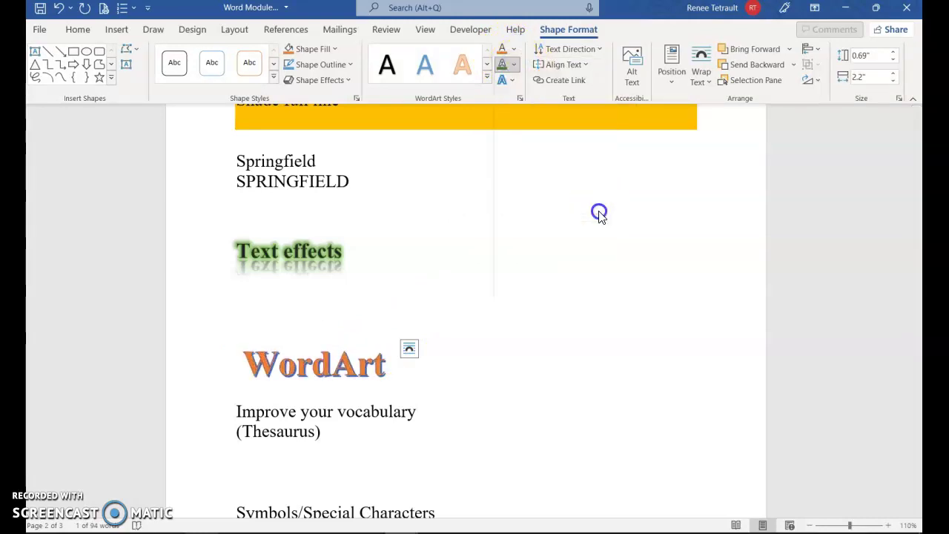
Step: Add an outer shadow and a reflection beneath the WordArt
click(507, 80)
mouse_move(534, 109)
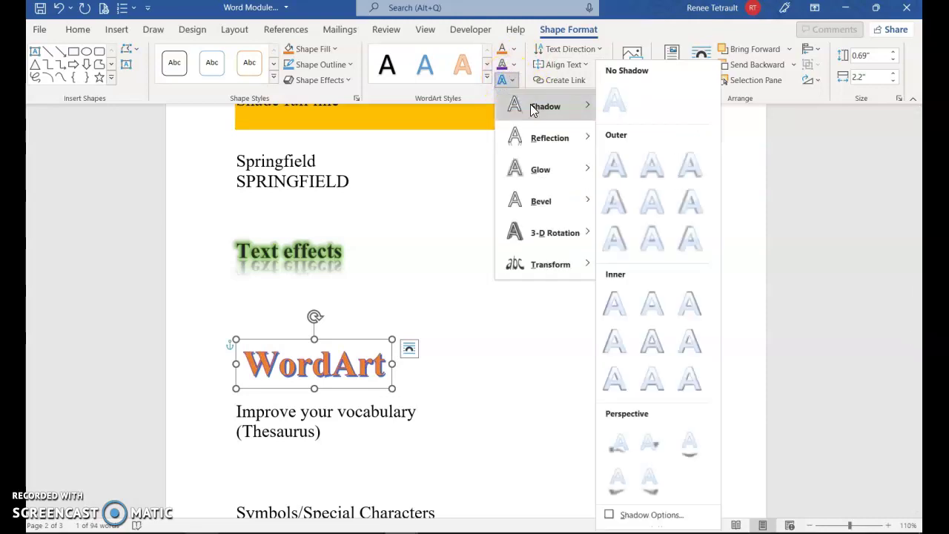
click(689, 165)
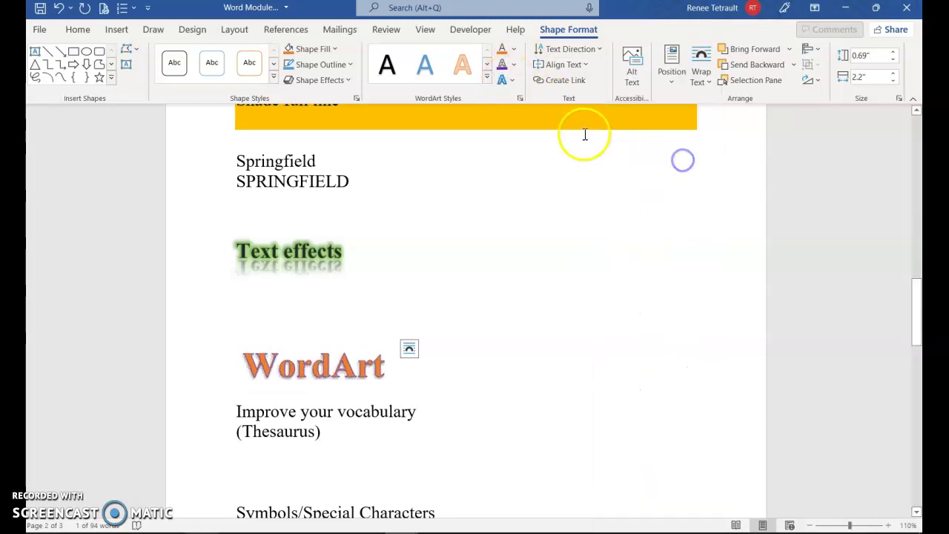
click(506, 79)
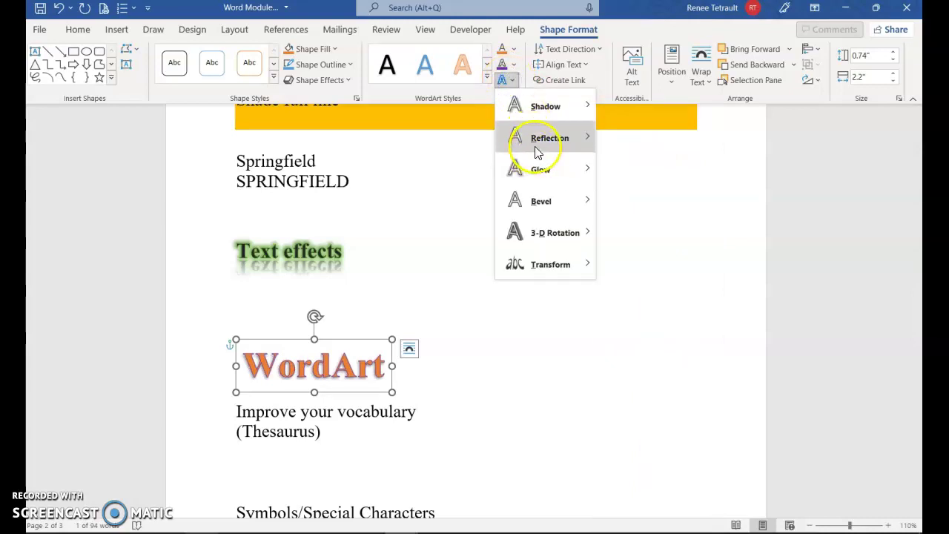
mouse_move(538, 149)
click(679, 221)
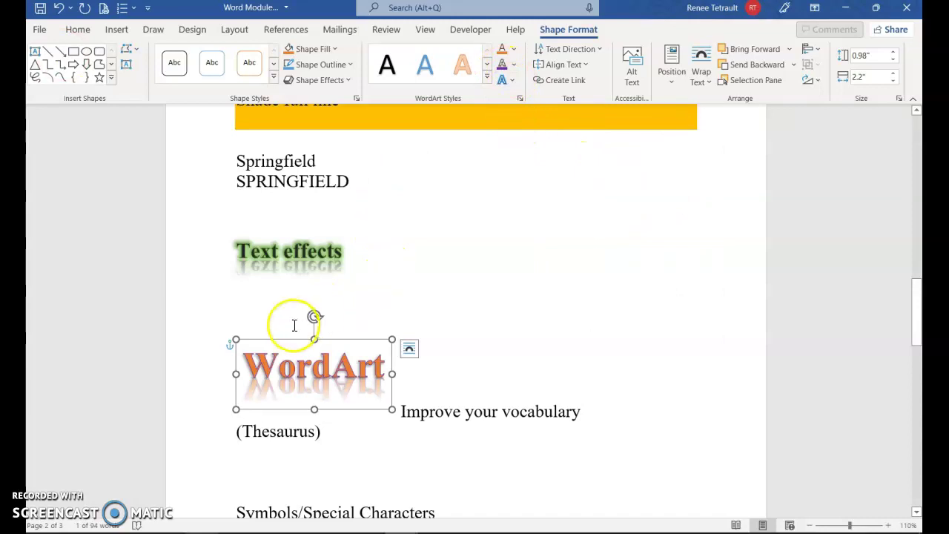
Step: Give the WordArt letters a bevel and a parallel 3-D rotation
click(505, 81)
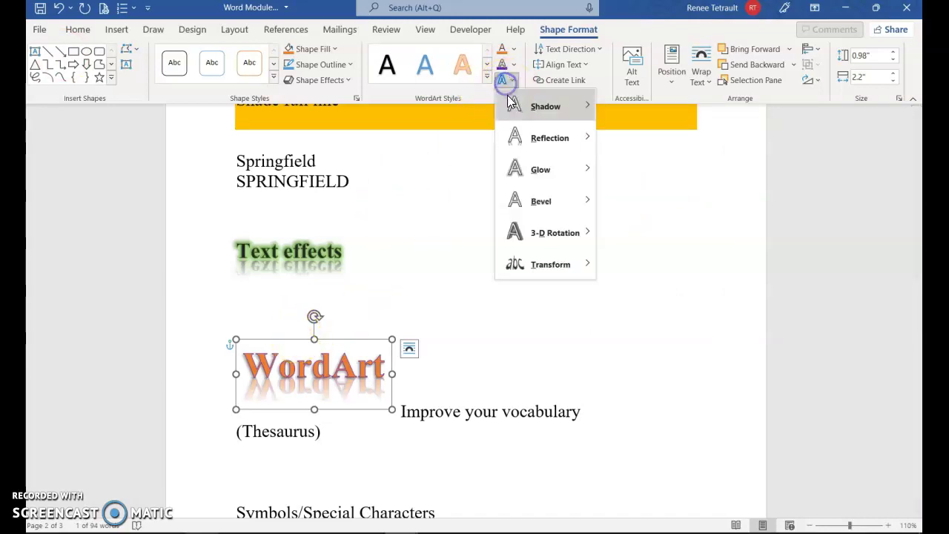
mouse_move(546, 186)
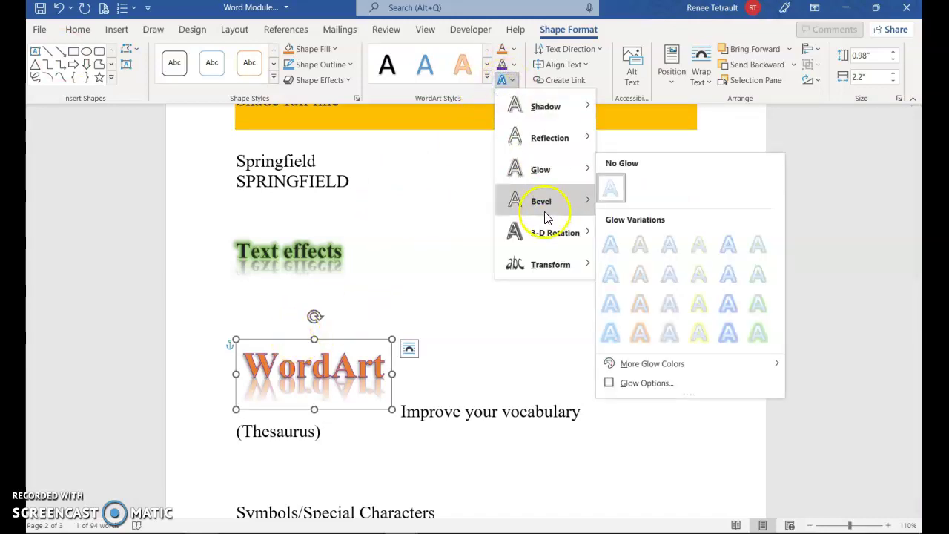
mouse_move(546, 208)
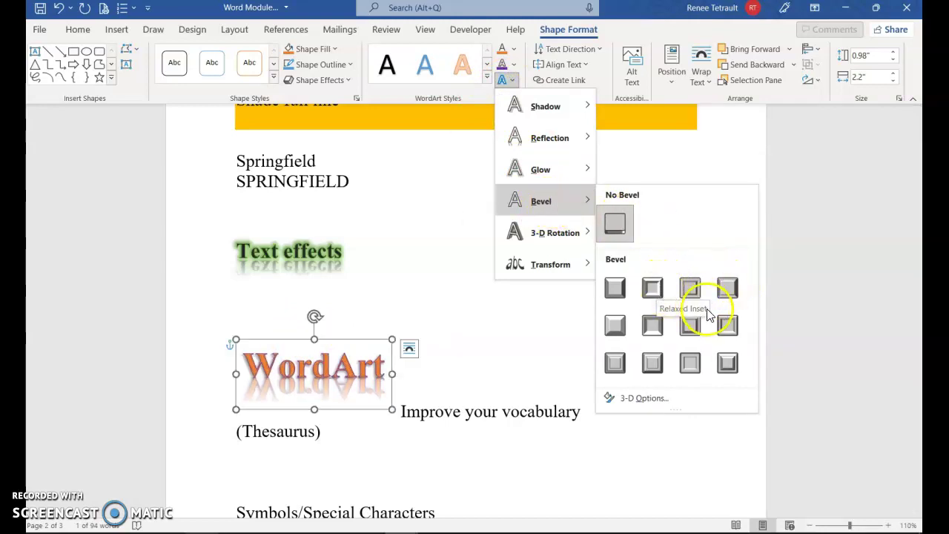
click(723, 363)
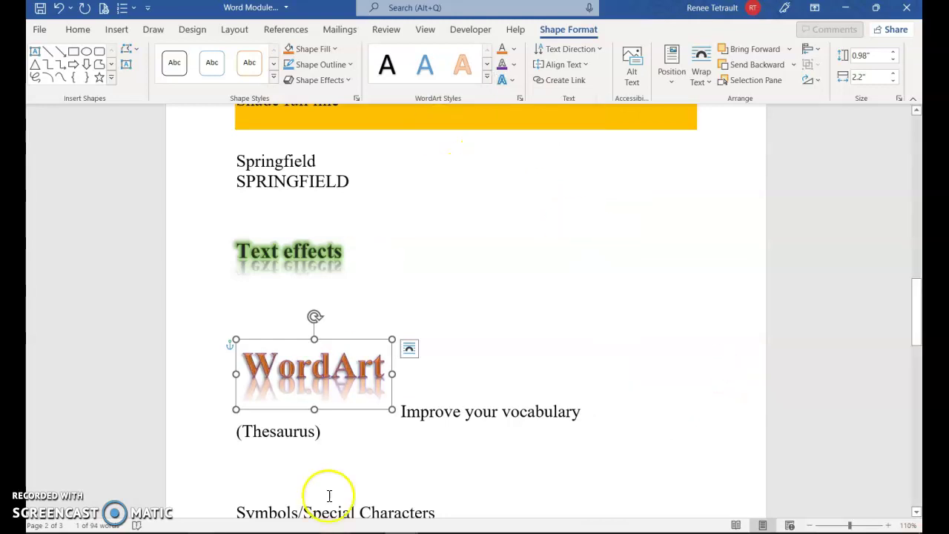
click(513, 84)
mouse_move(583, 229)
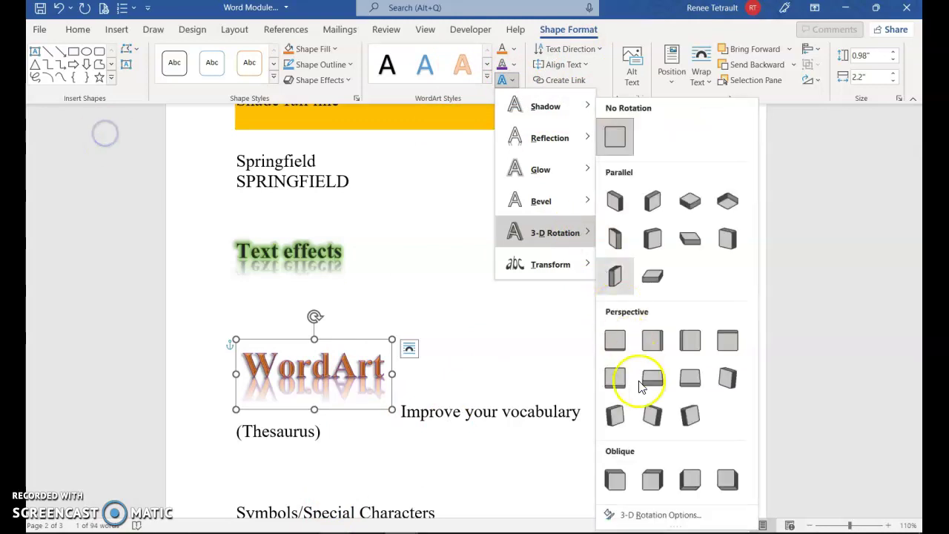
click(655, 241)
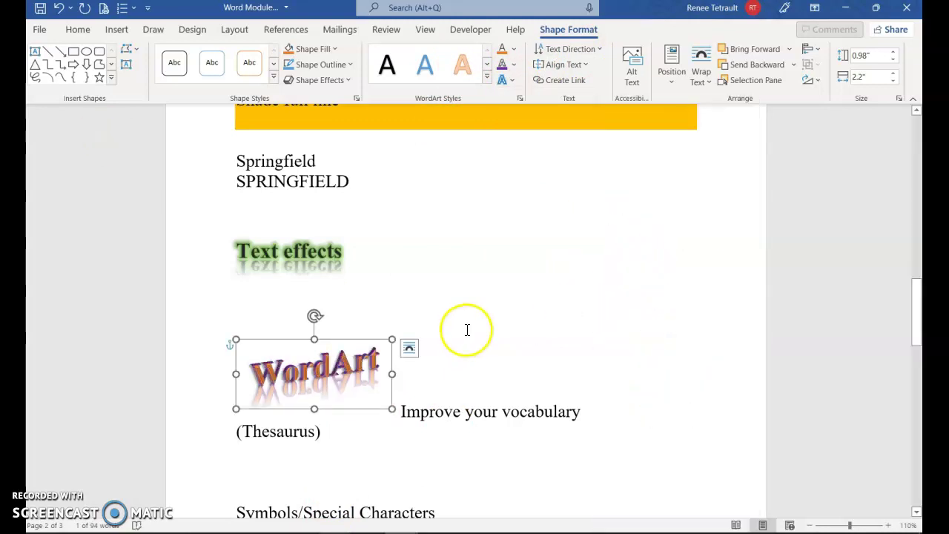
Step: Apply a Transform warp preset to the WordArt, then switch to a different warp
click(511, 81)
mouse_move(552, 268)
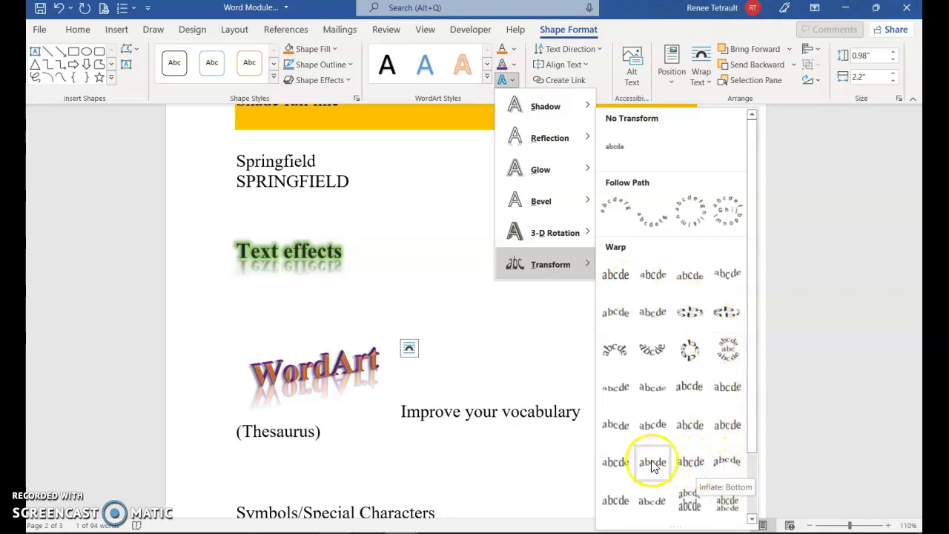
click(693, 463)
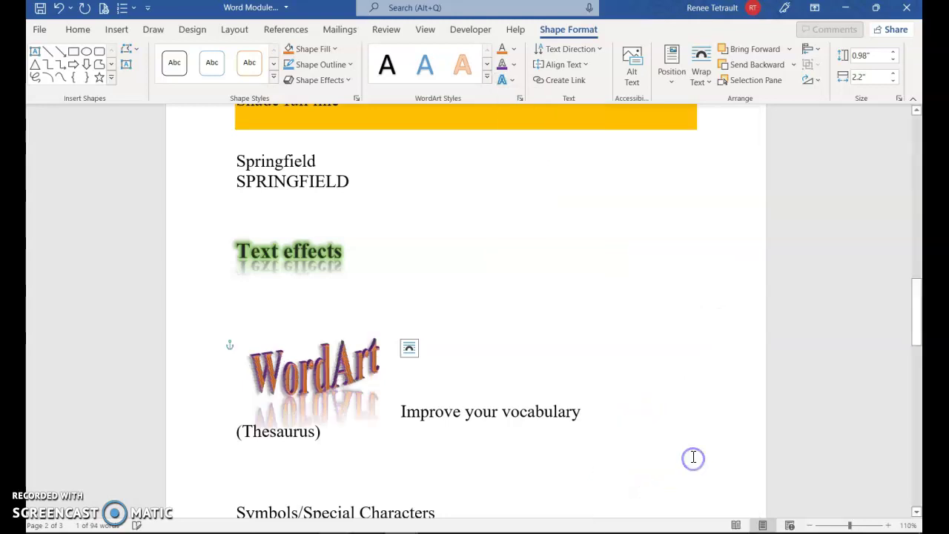
click(503, 80)
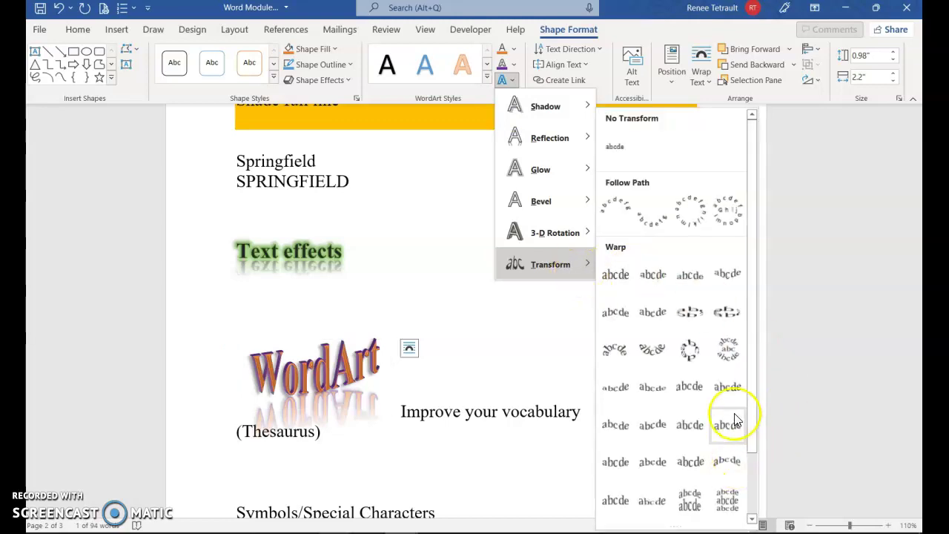
click(729, 387)
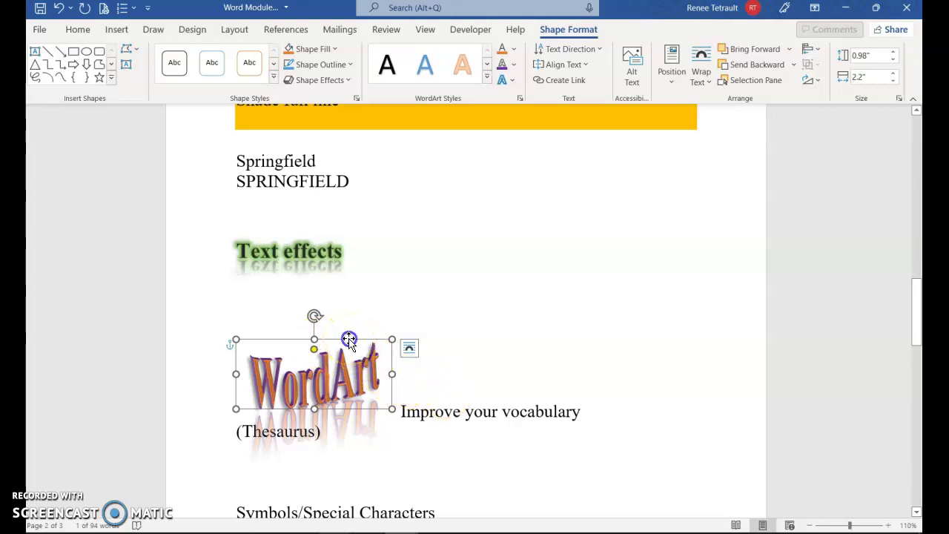
Step: Drag the WordArt slightly higher, closer to the Text effects line
drag(349, 338, 350, 306)
click(253, 246)
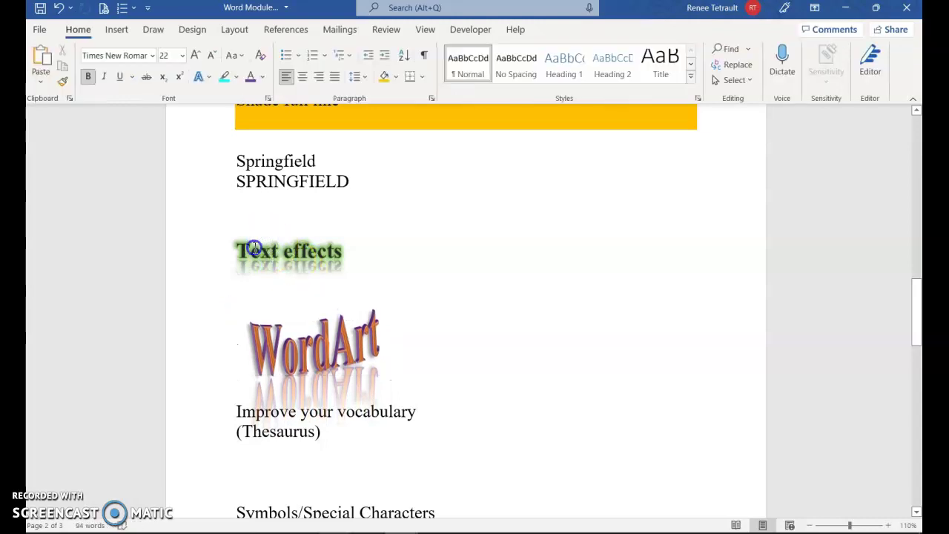
click(350, 257)
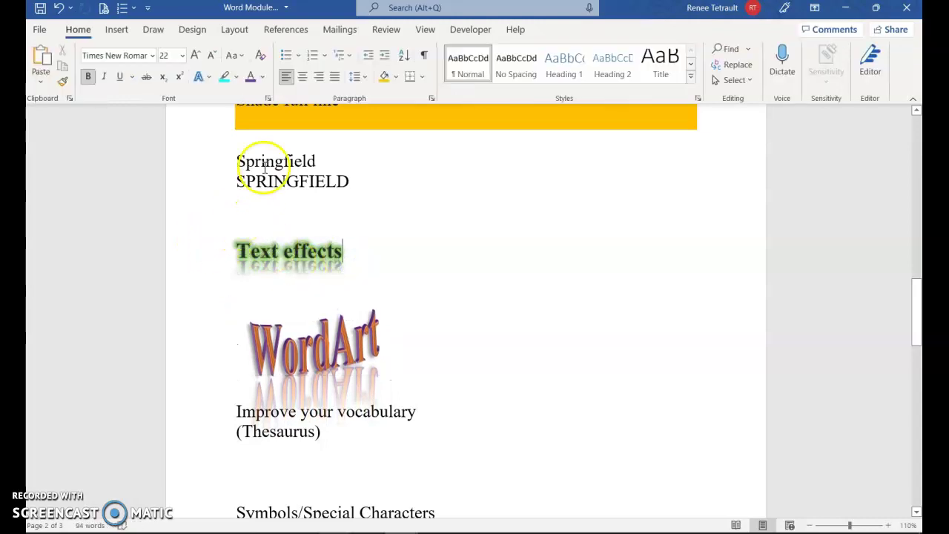
click(307, 326)
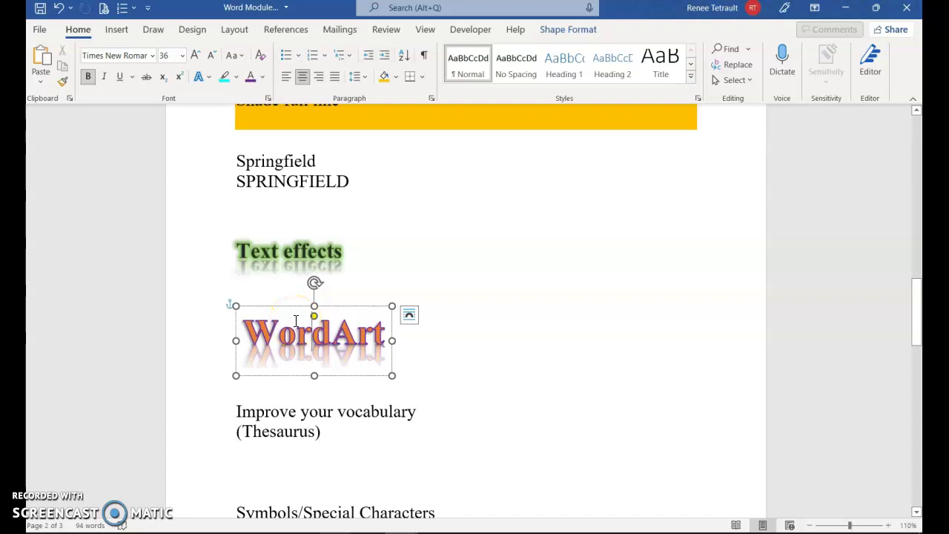
click(282, 256)
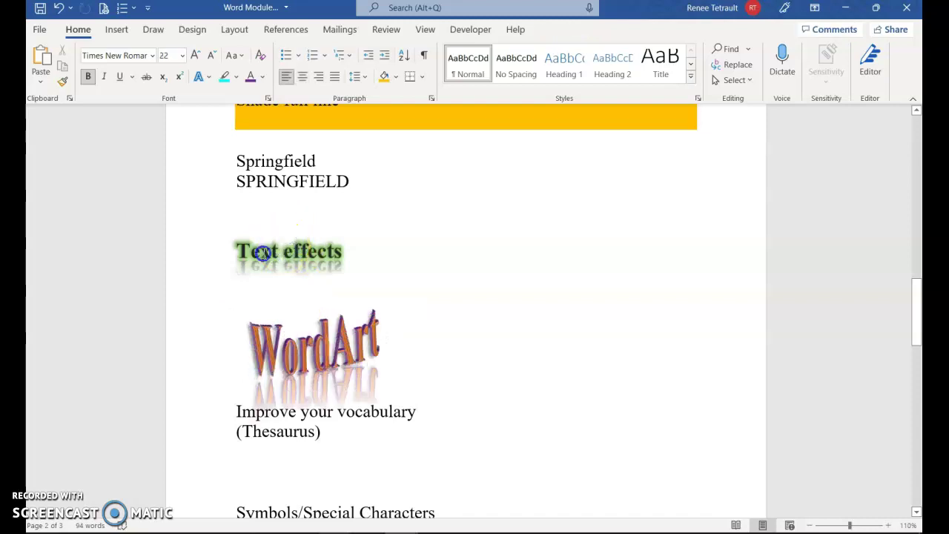
click(305, 379)
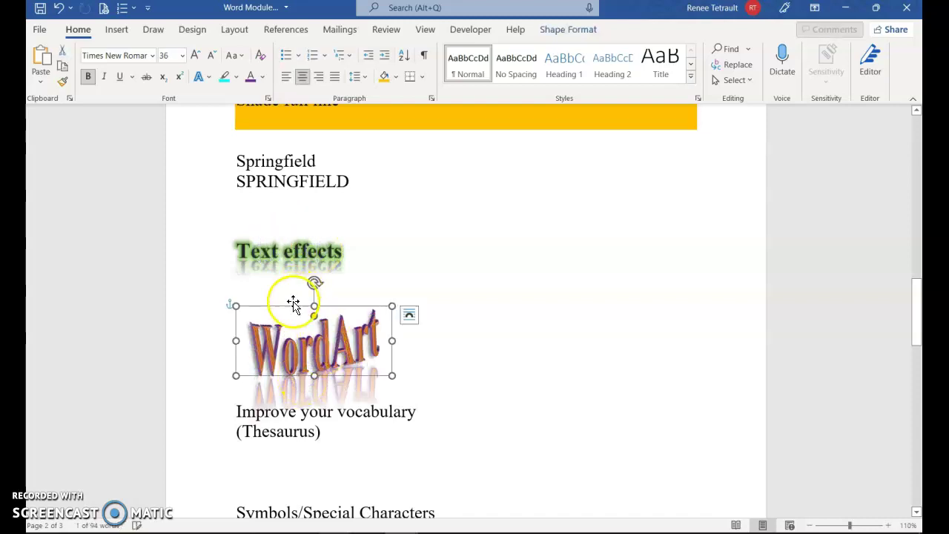
drag(292, 303, 293, 292)
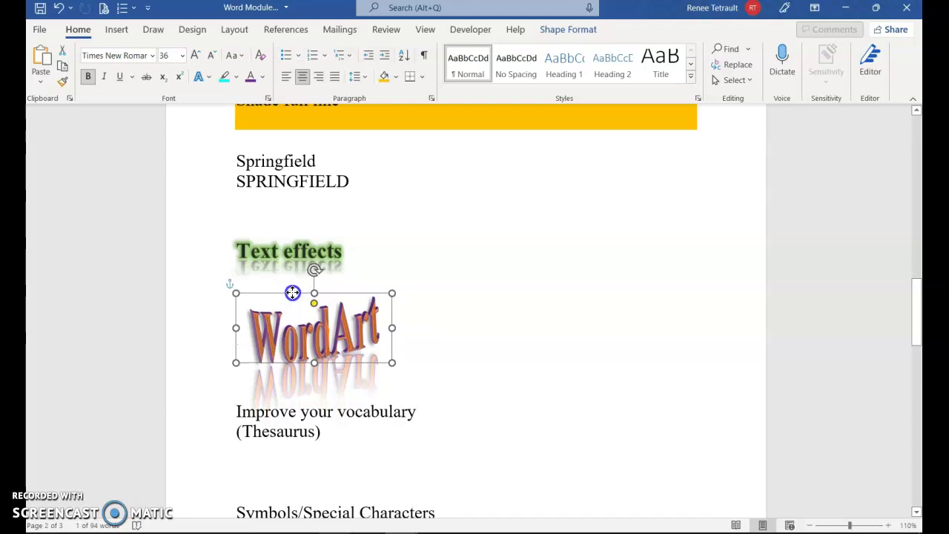
click(437, 406)
scroll(427, 437, down, 1)
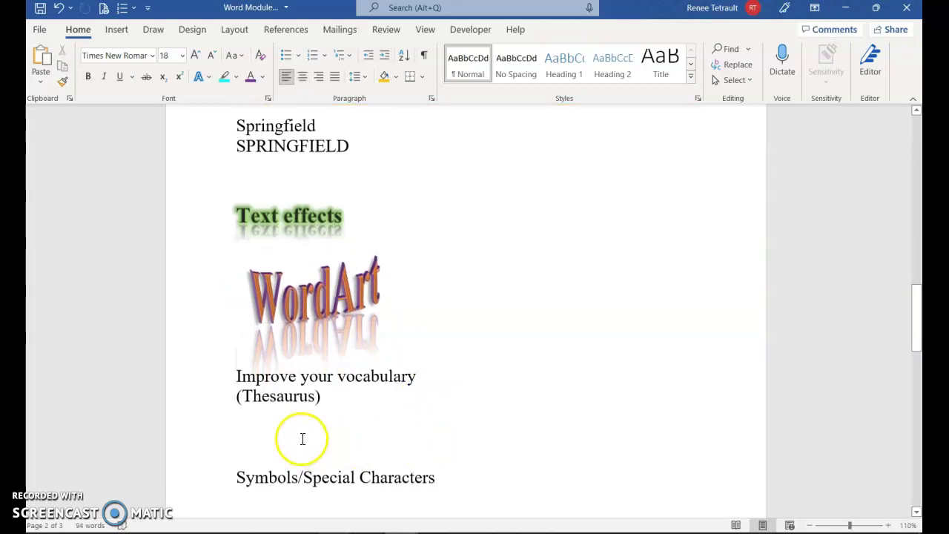
Step: Insert a blank line above 'Improve your vocabulary (Thesaurus)'
click(233, 369)
key(Return)
click(256, 395)
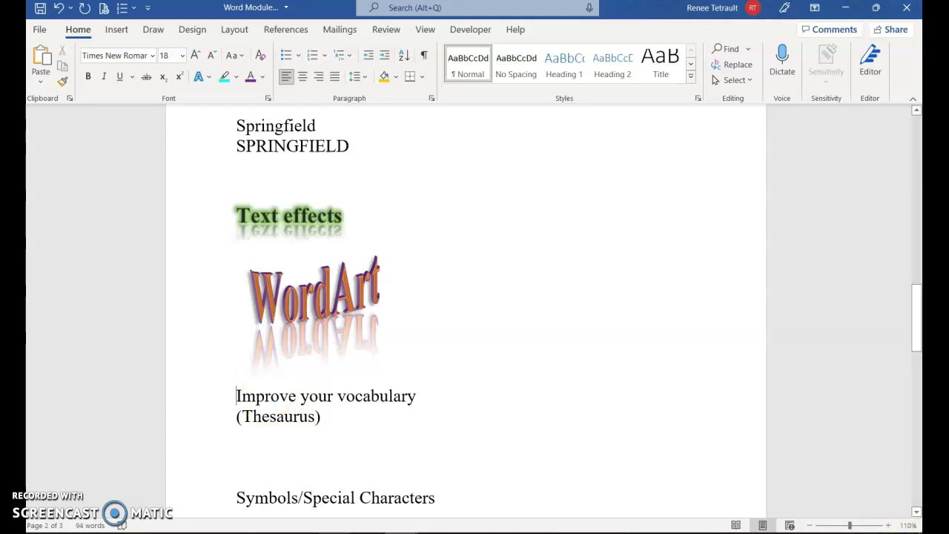
Step: Open the Thesaurus pane for the word 'Improve'
double_click(270, 397)
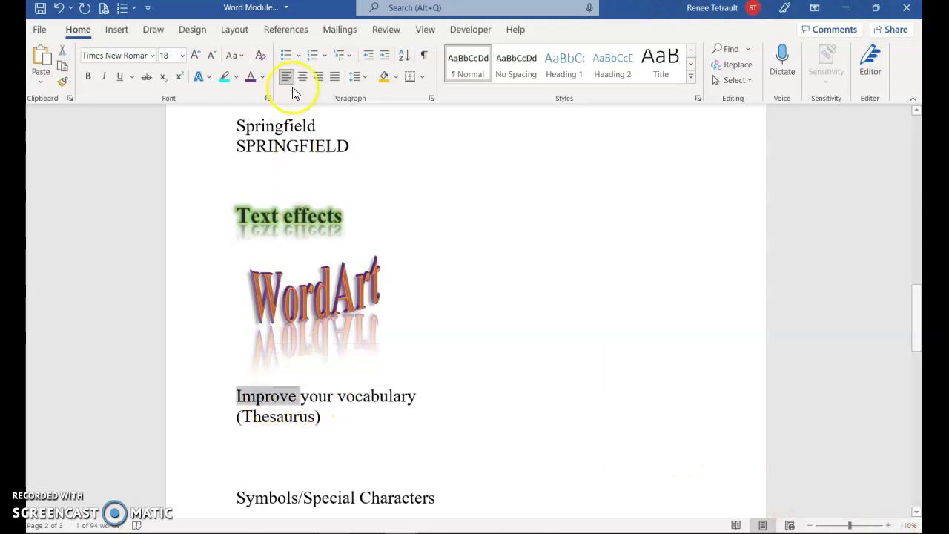
click(395, 34)
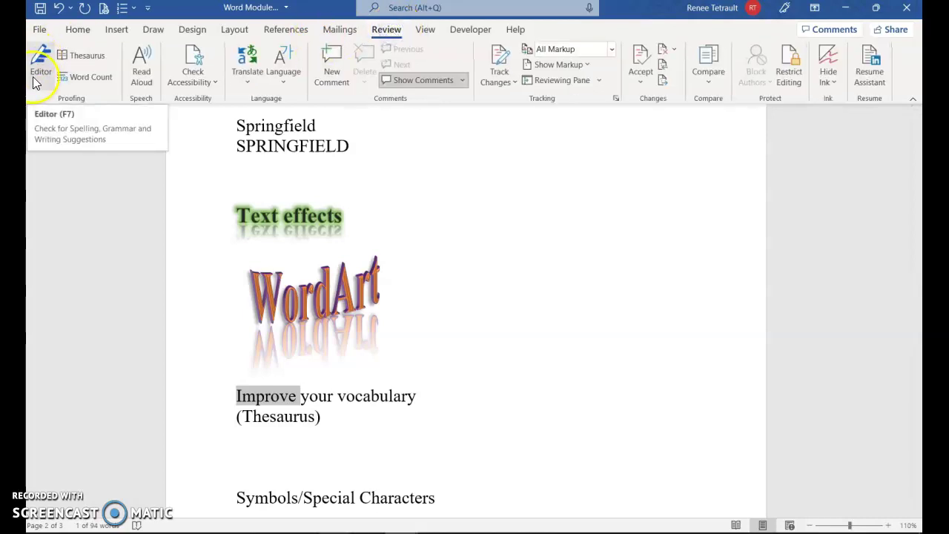
click(84, 59)
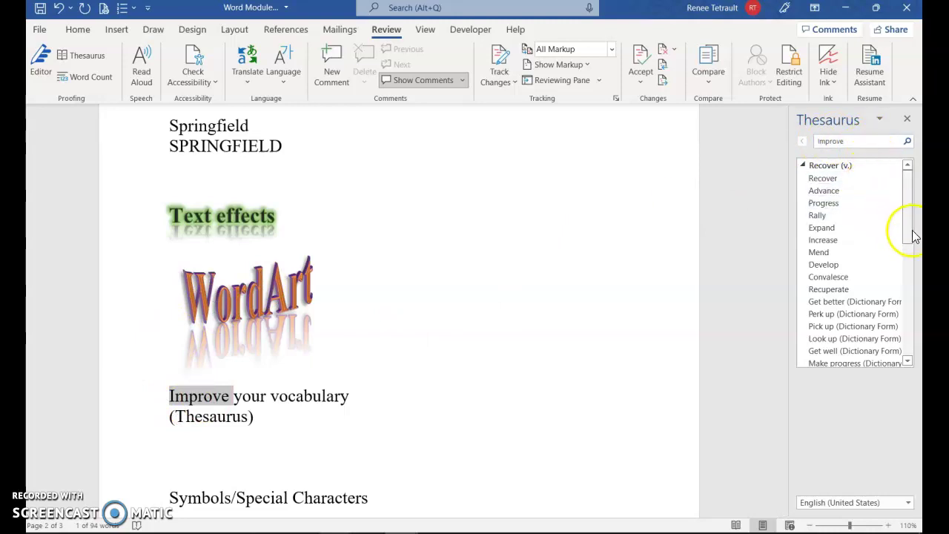
Step: Browse Improve's synonyms, preview Enhance, and open Enhance's insert options
drag(910, 230, 909, 353)
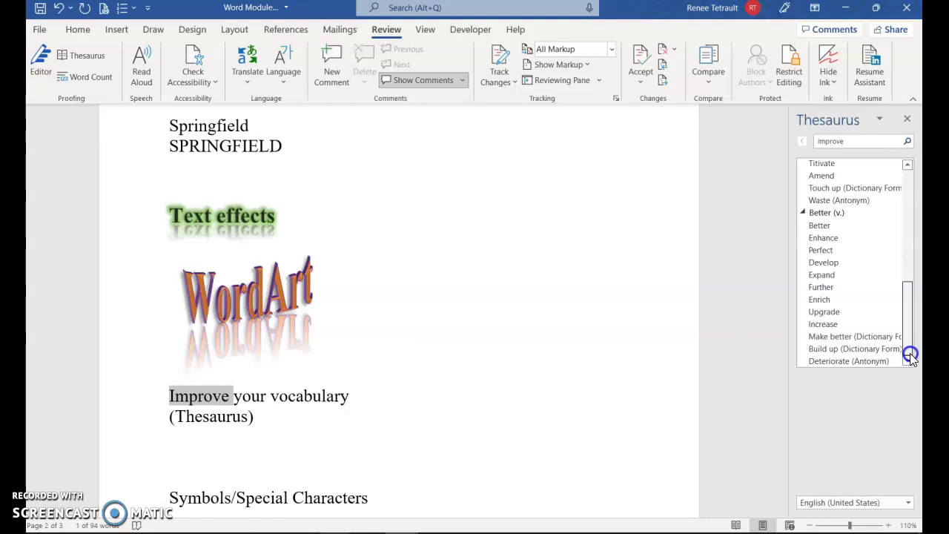
drag(911, 354, 911, 353)
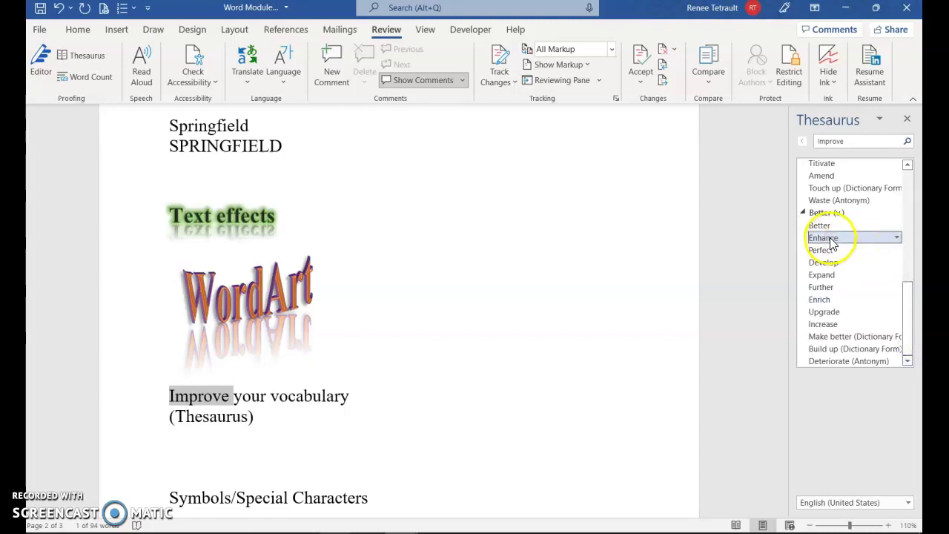
click(829, 239)
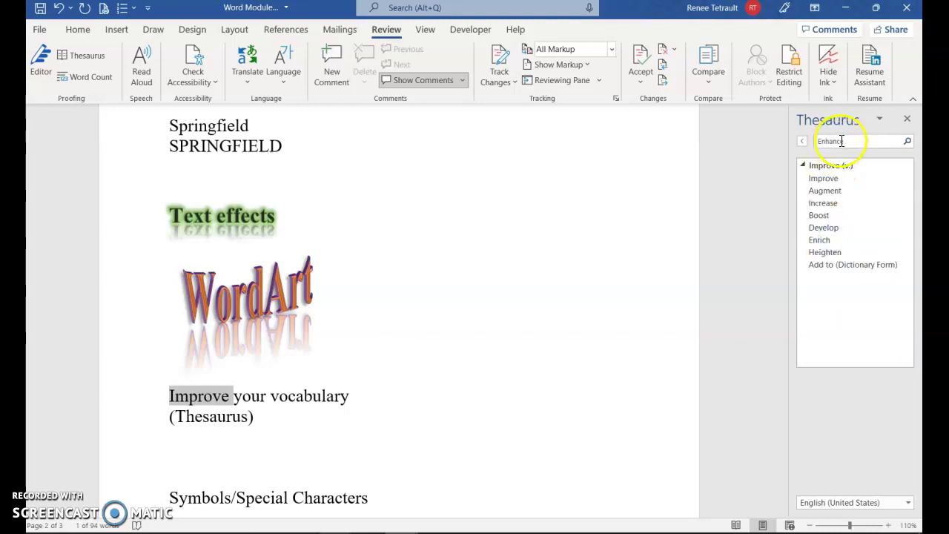
click(802, 142)
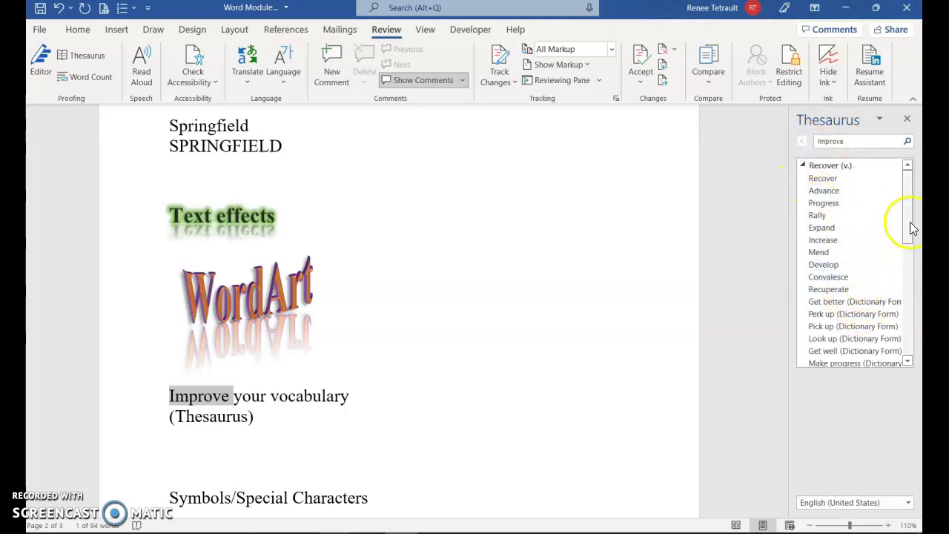
drag(910, 223, 907, 333)
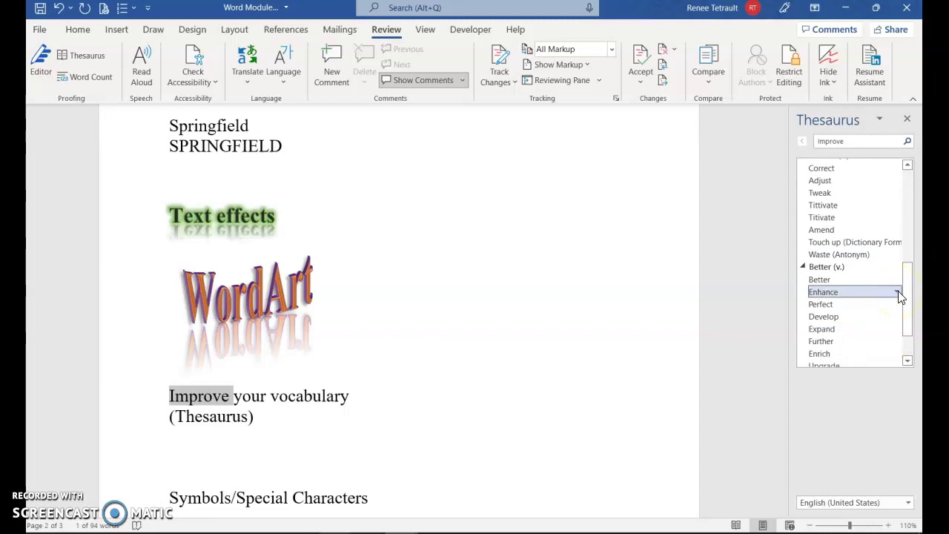
click(832, 293)
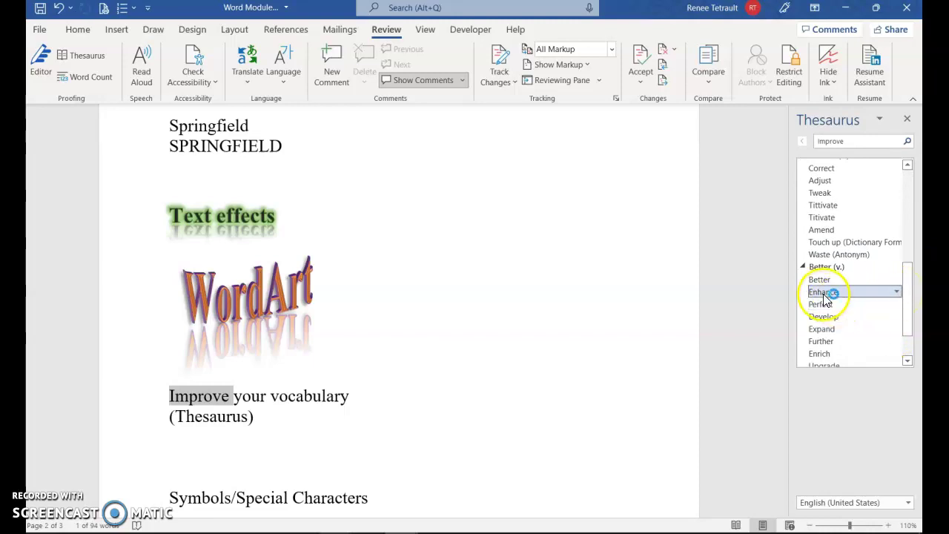
click(896, 292)
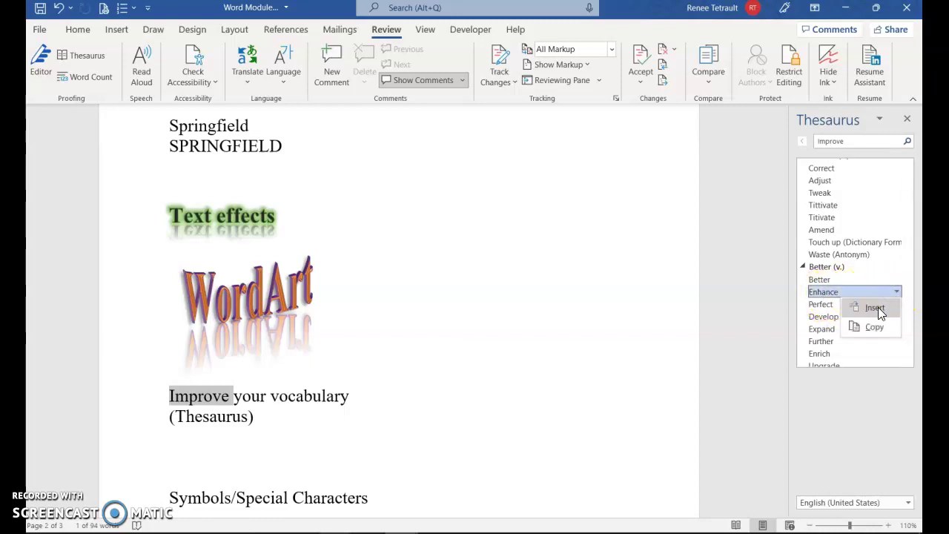
Step: Replace 'Improve' with 'Enhance', then look up synonyms for 'excellent' and 'good'
click(879, 307)
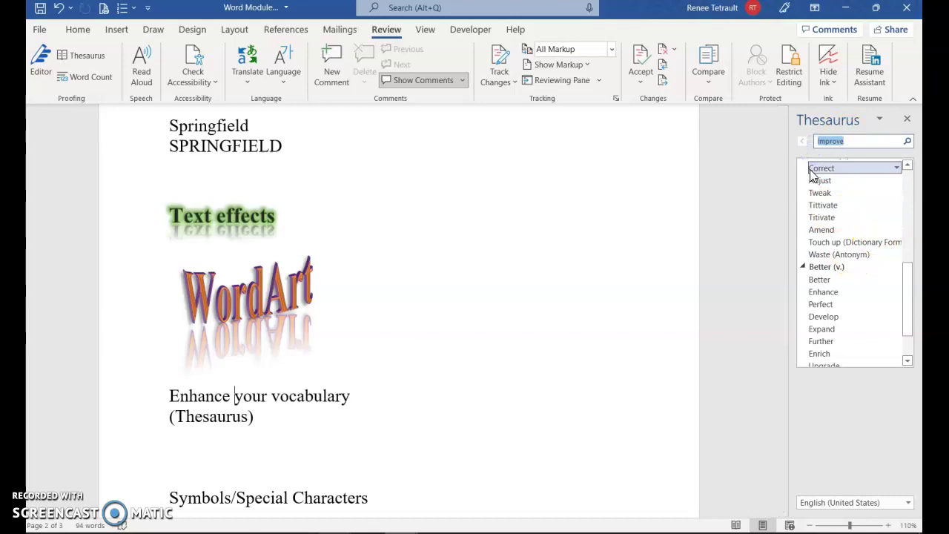
text(ent)
key(Return)
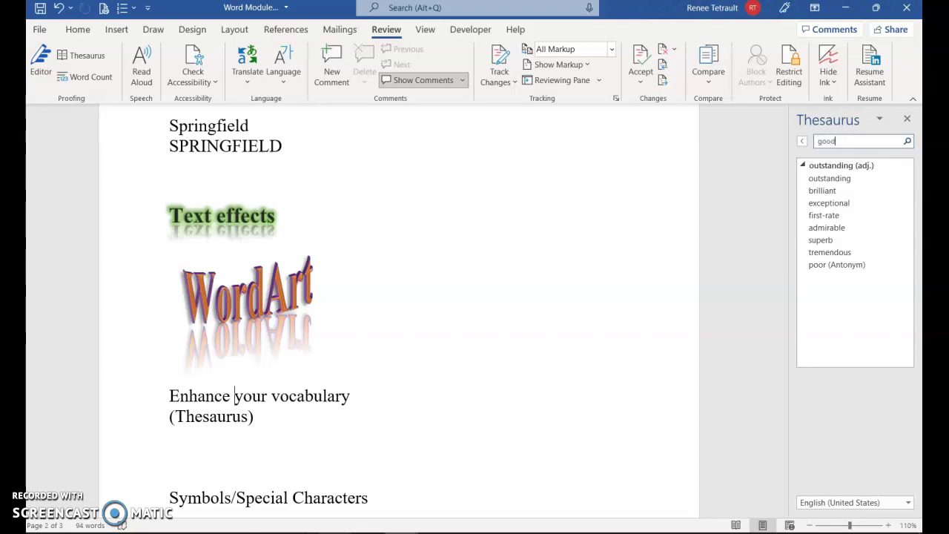
text(good)
key(Return)
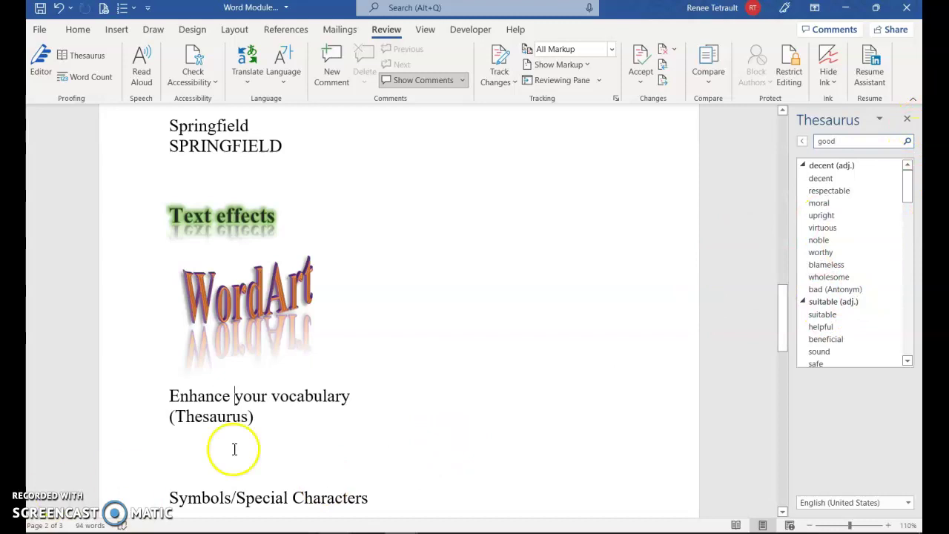
Step: Close the Thesaurus pane and place the cursor after 'Symbols/Special Characters' with Insert tools showing
click(910, 121)
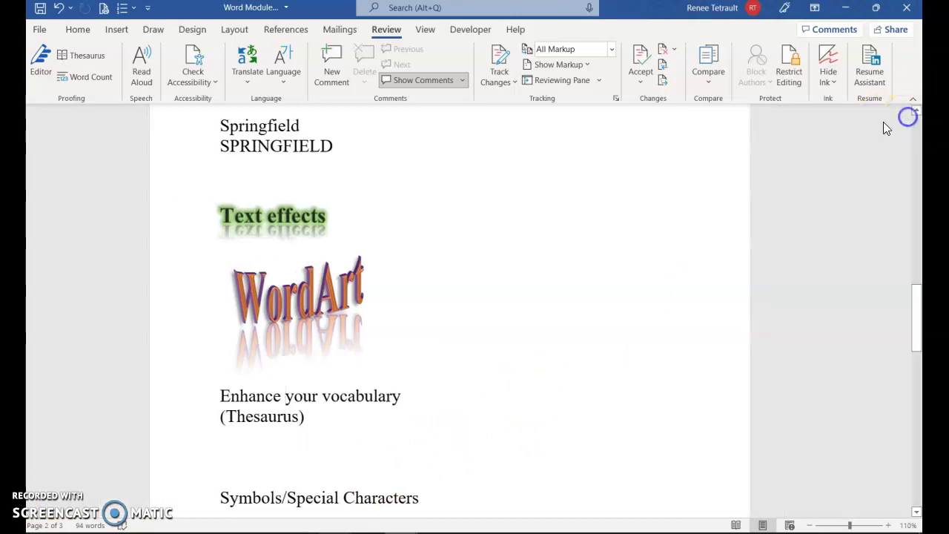
scroll(282, 333, down, 4)
click(497, 363)
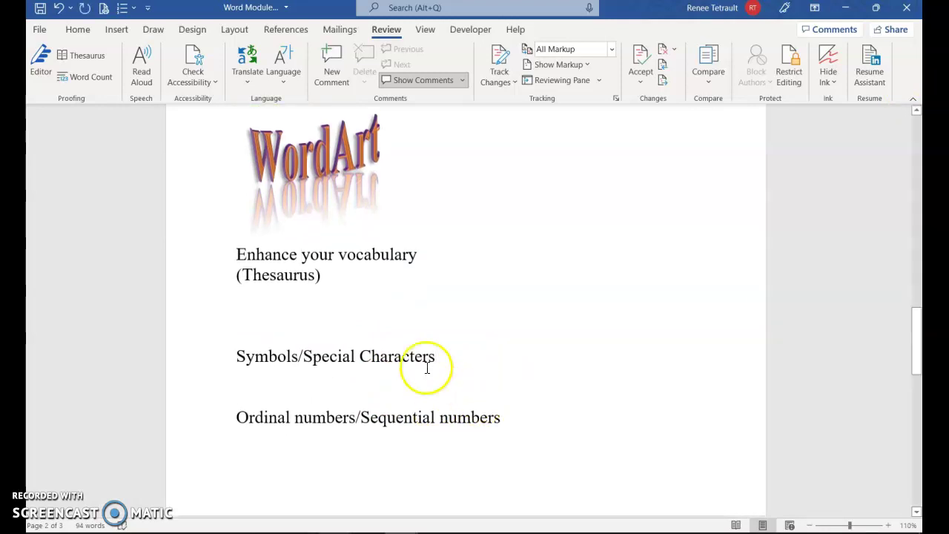
click(115, 30)
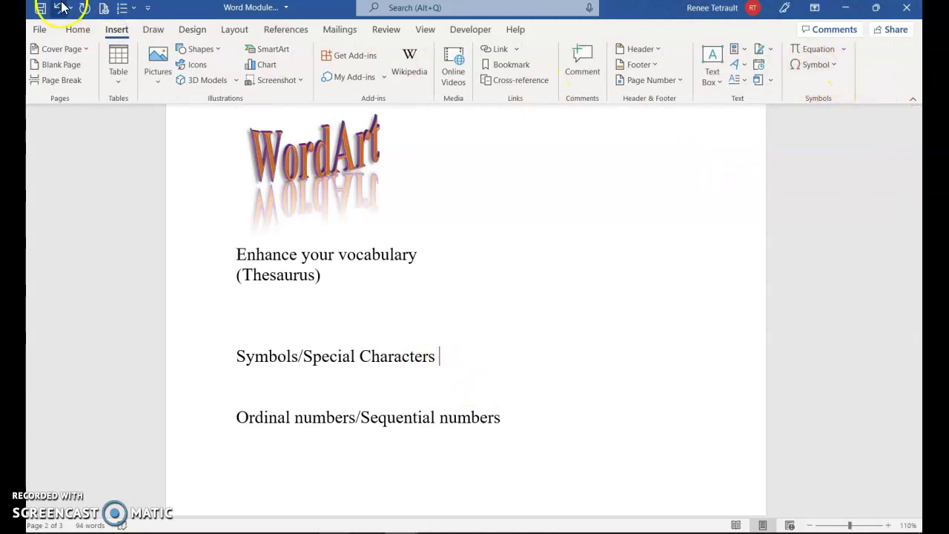
Step: From the Special Characters list, insert ©, ¶ and ™ after 'Symbols/Special Characters'
click(816, 65)
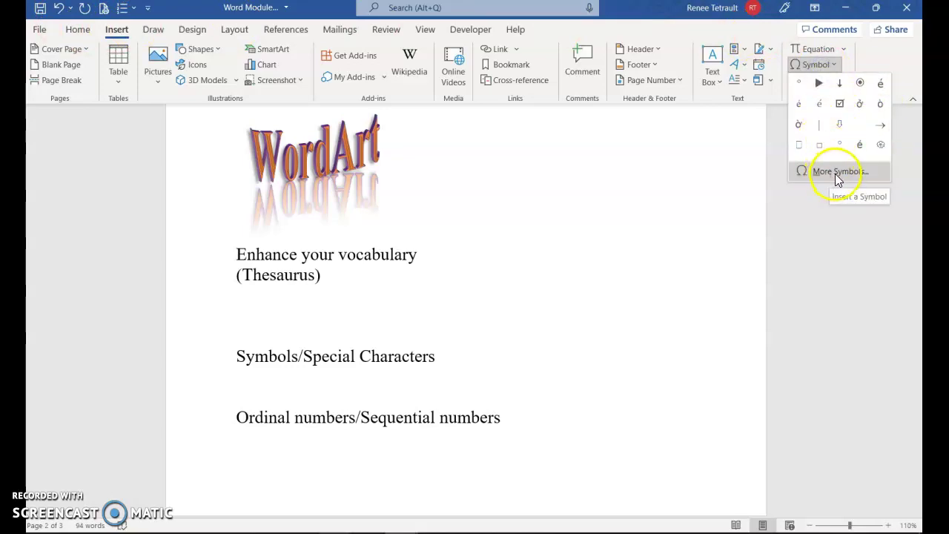
key(Escape)
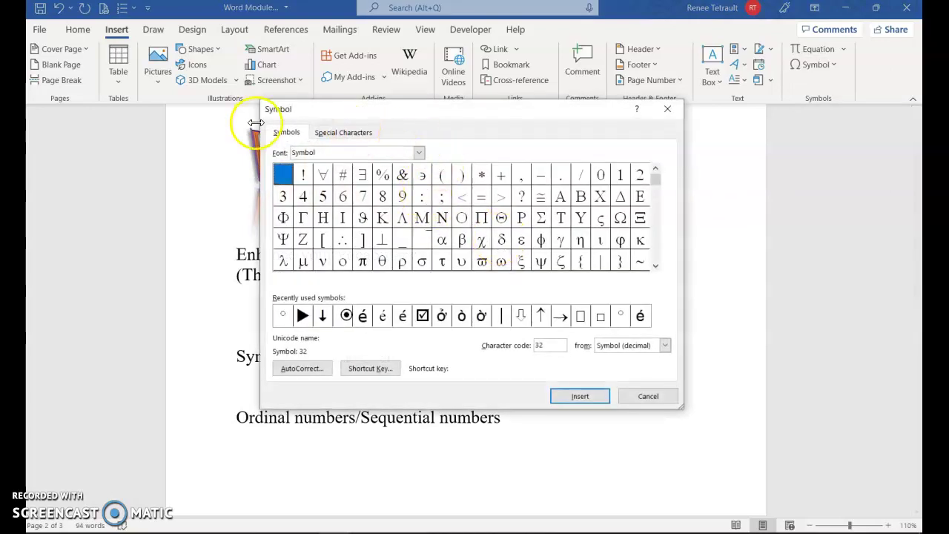
click(327, 134)
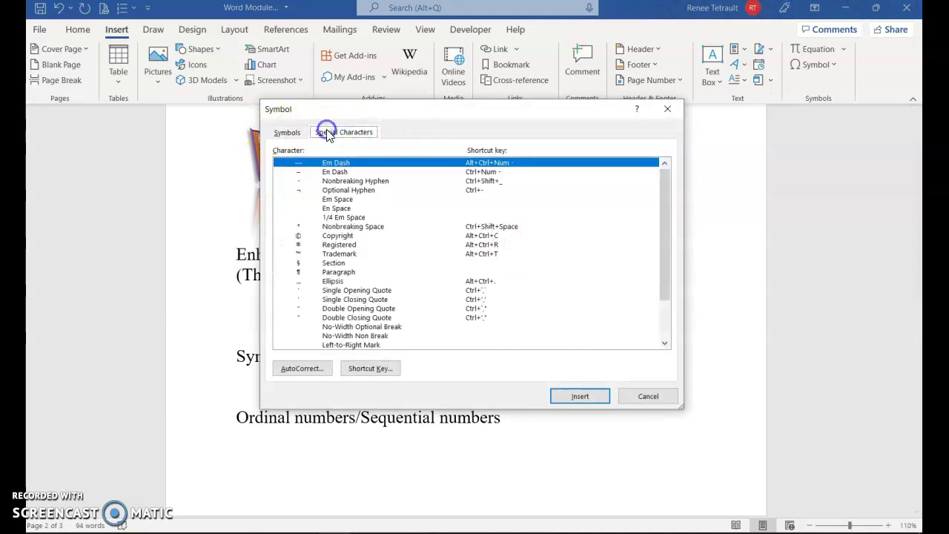
click(335, 236)
drag(439, 112, 689, 116)
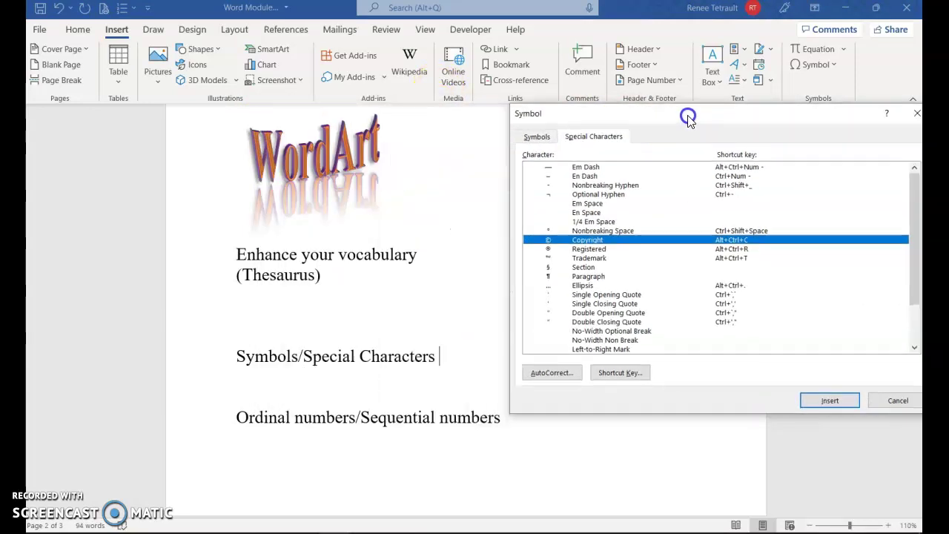
click(823, 395)
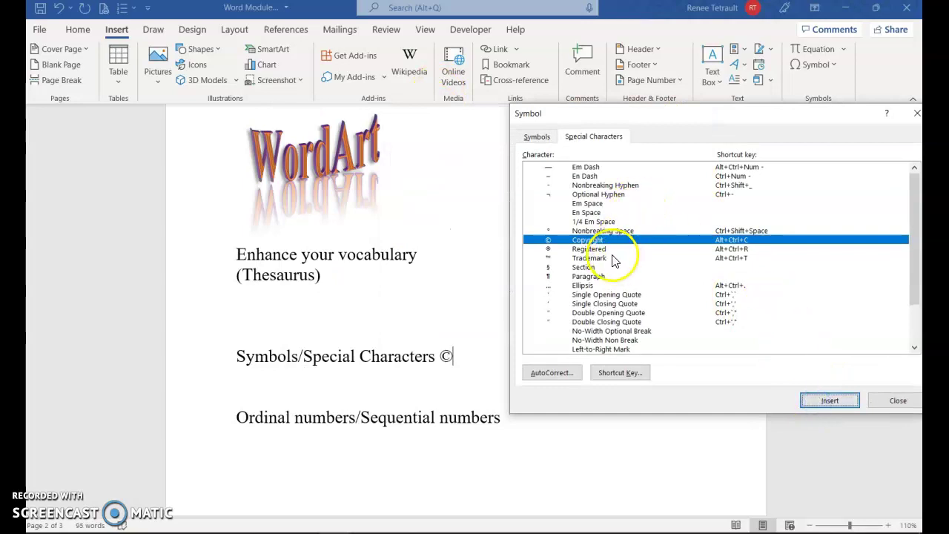
click(586, 276)
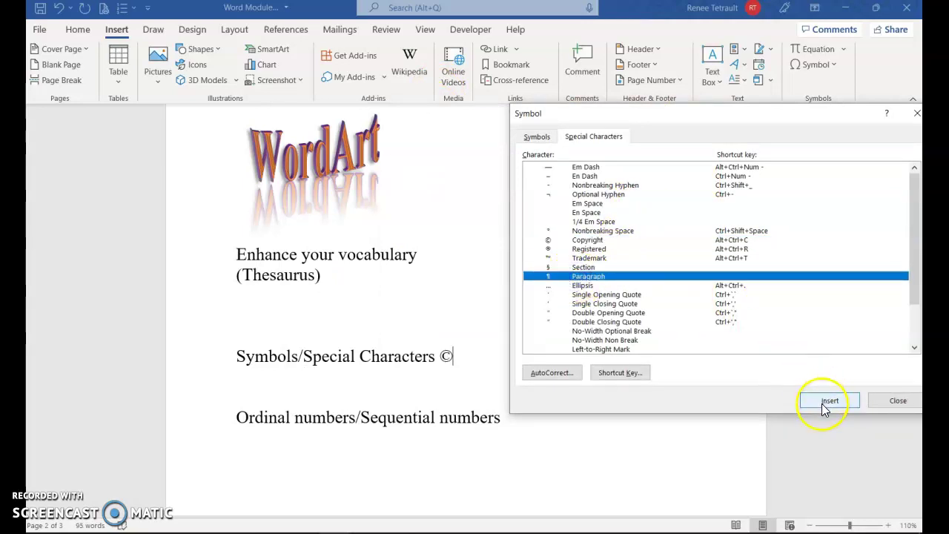
click(826, 404)
click(585, 259)
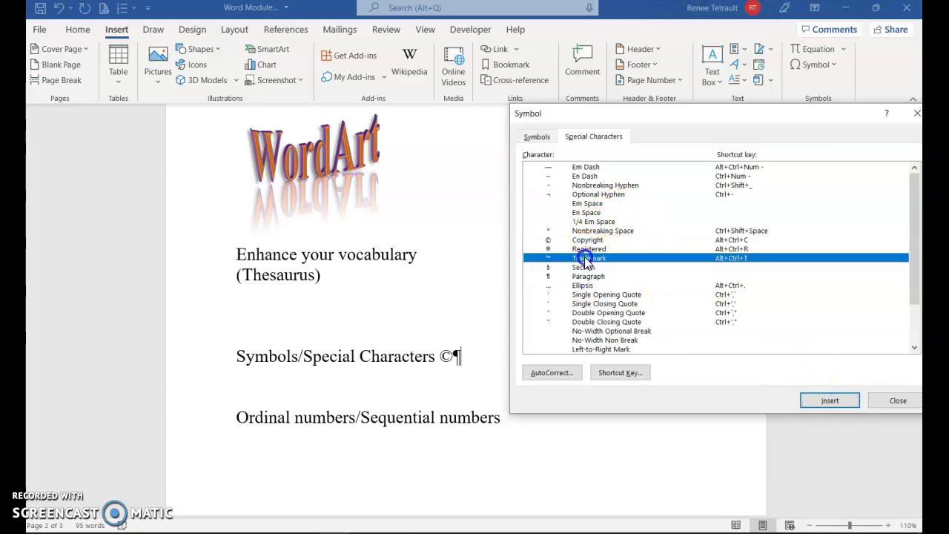
click(820, 400)
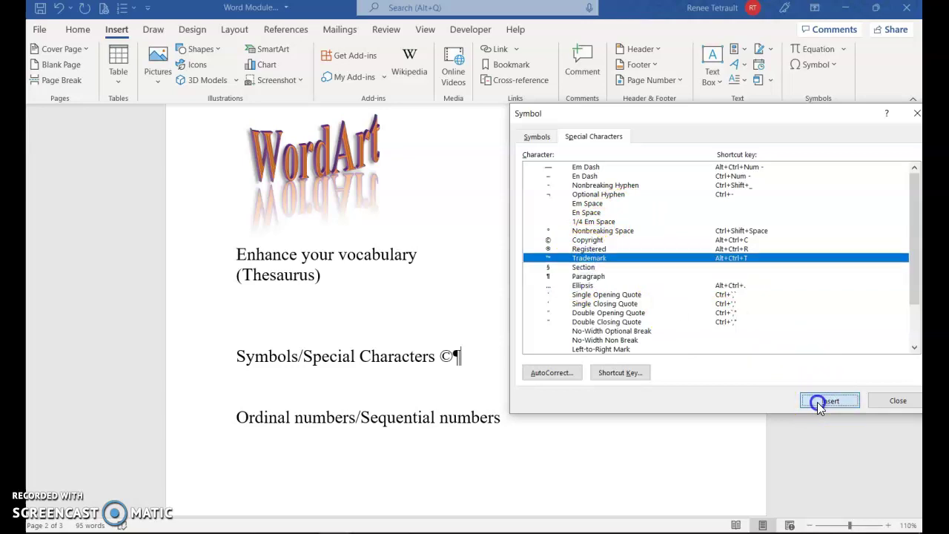
Step: Switch the Symbol dialog to the Symbols grid and scroll through its rows
click(540, 138)
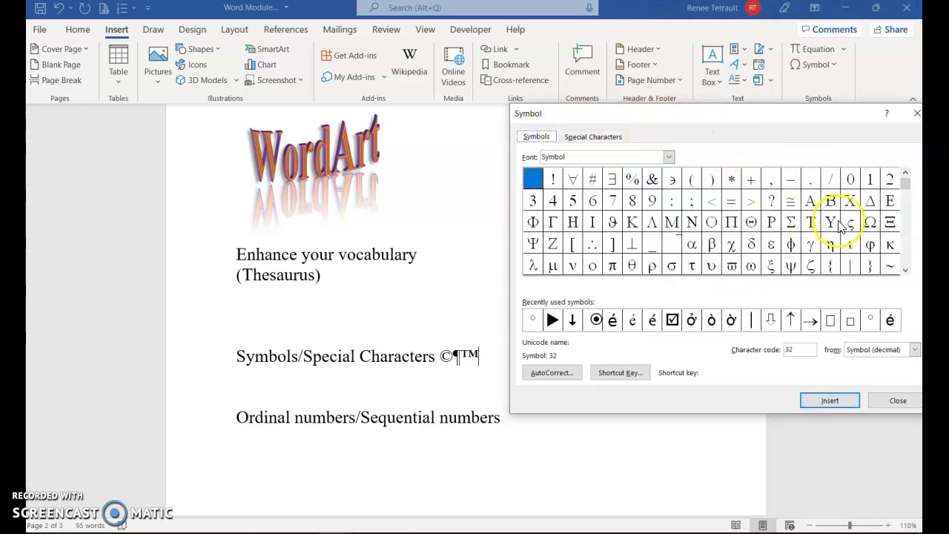
click(906, 268)
click(905, 269)
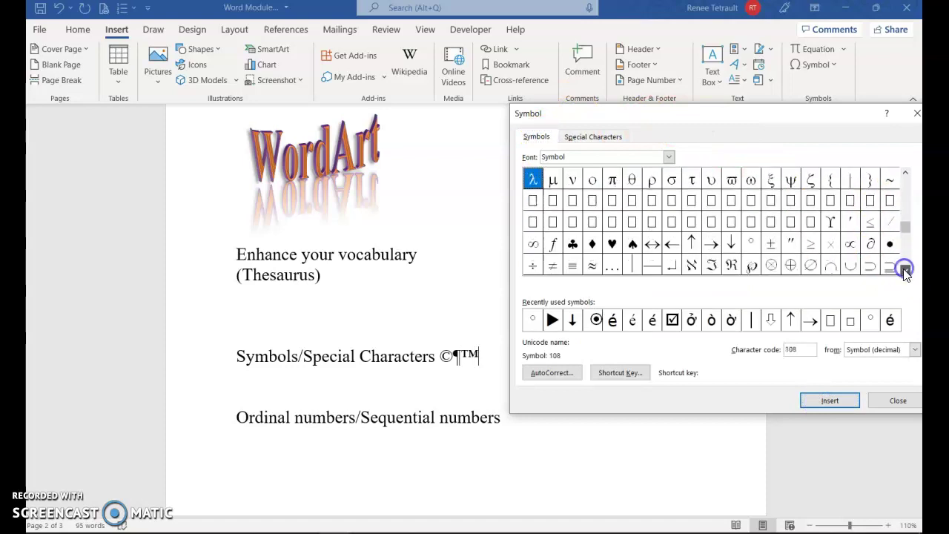
click(905, 272)
click(905, 272)
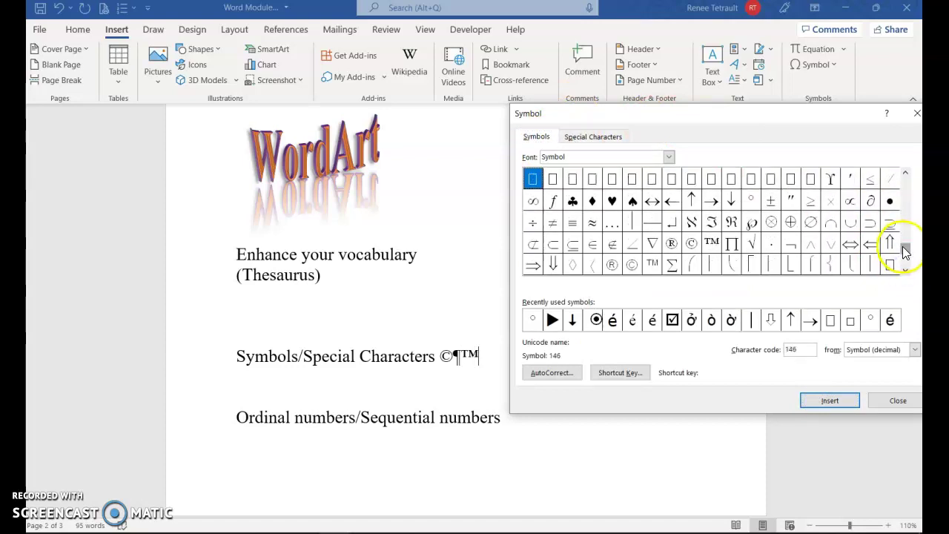
drag(905, 251, 902, 165)
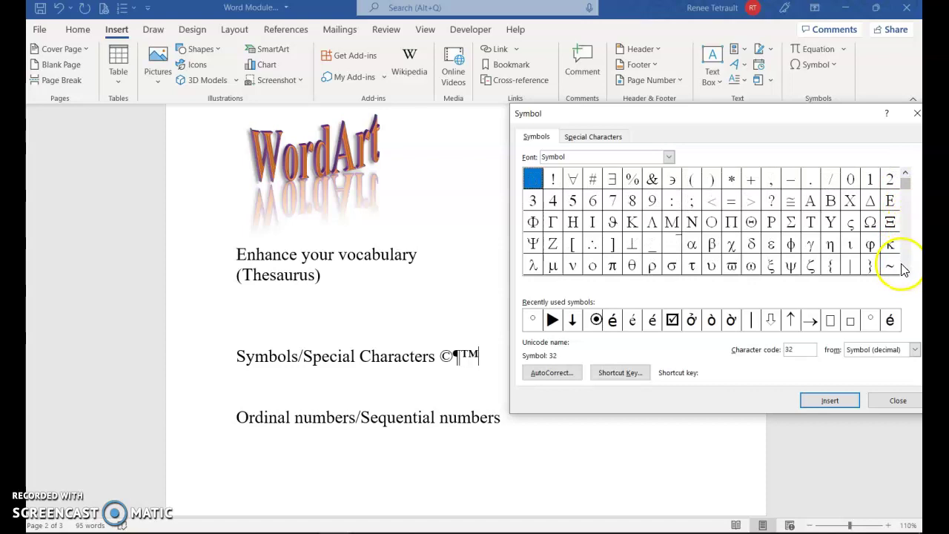
click(905, 272)
click(905, 273)
click(905, 272)
click(905, 273)
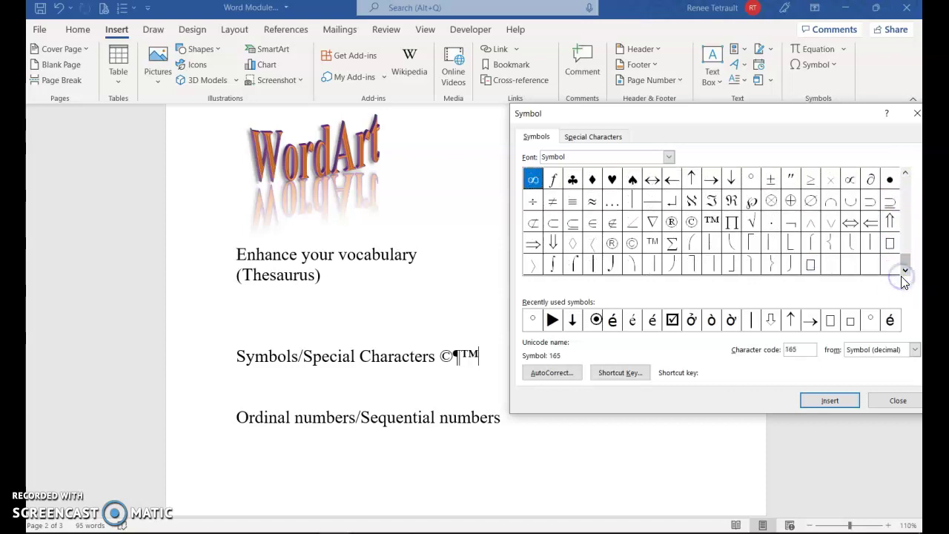
Step: Set the symbol font to Calibri and insert é (Latin Small Letter E With Acute)
click(668, 157)
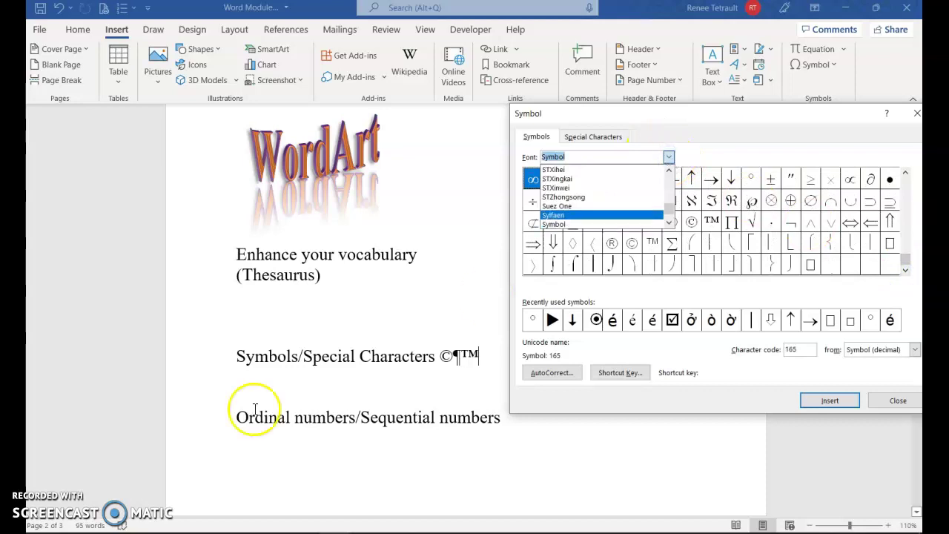
text(c)
key(Return)
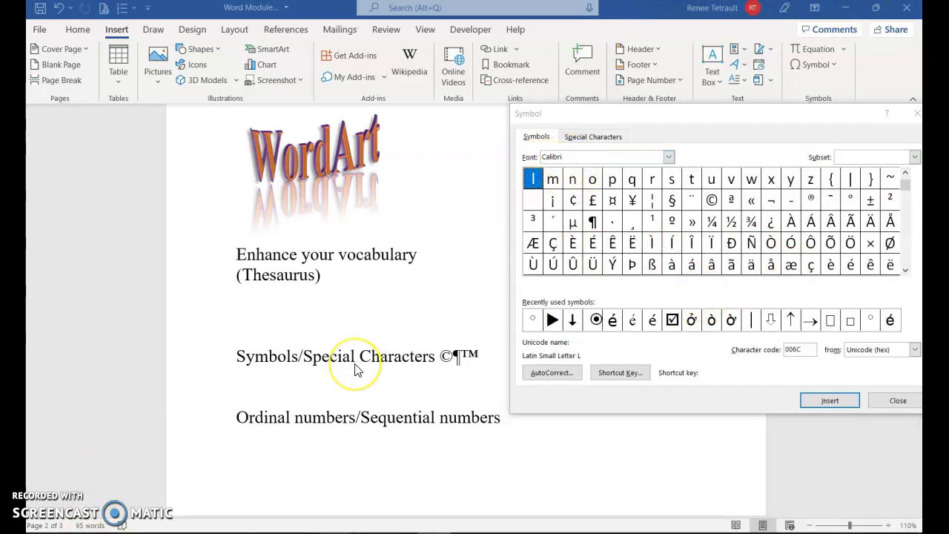
click(852, 266)
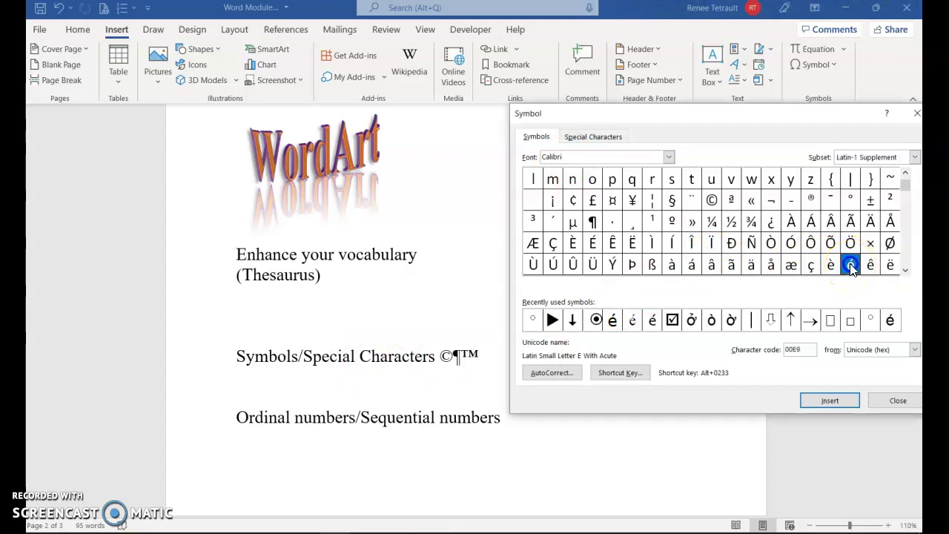
click(837, 405)
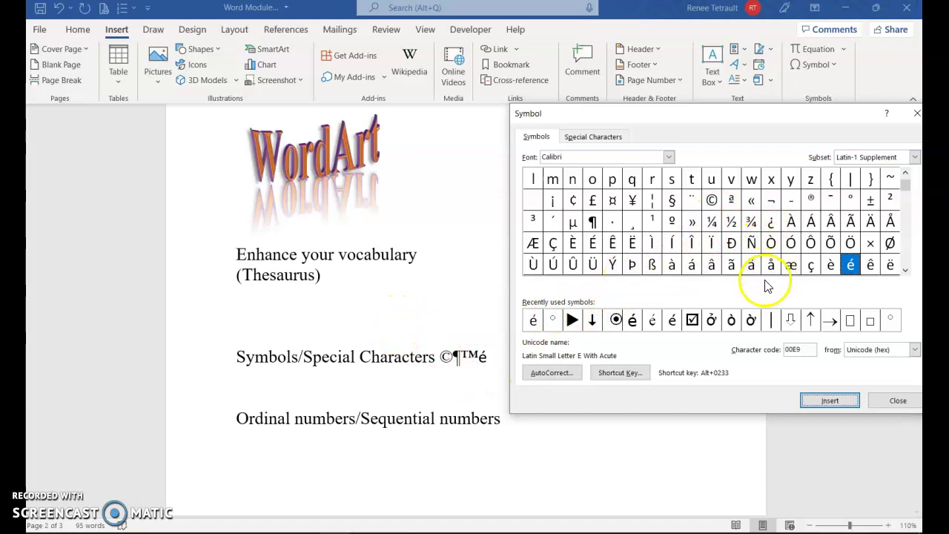
Step: Return to the start of the character grid and browse through its rows
key(Home)
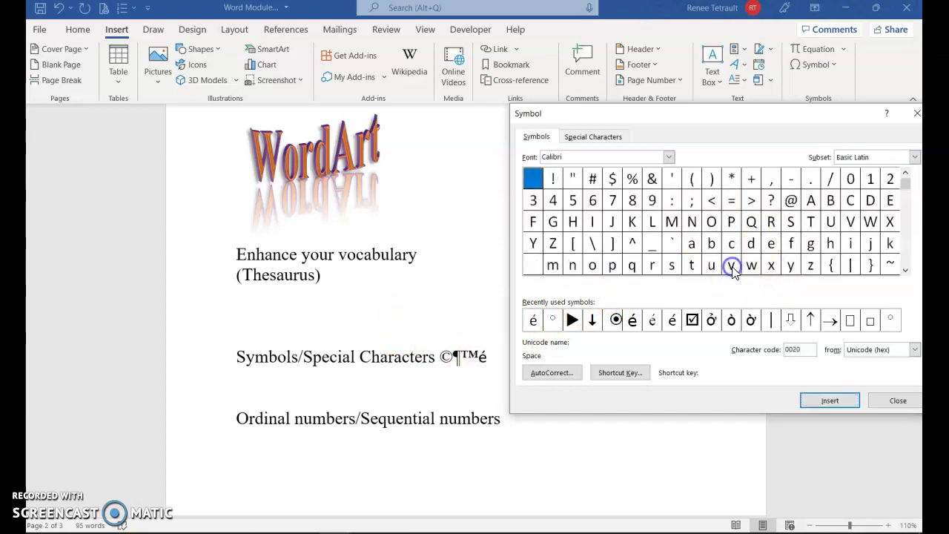
click(907, 270)
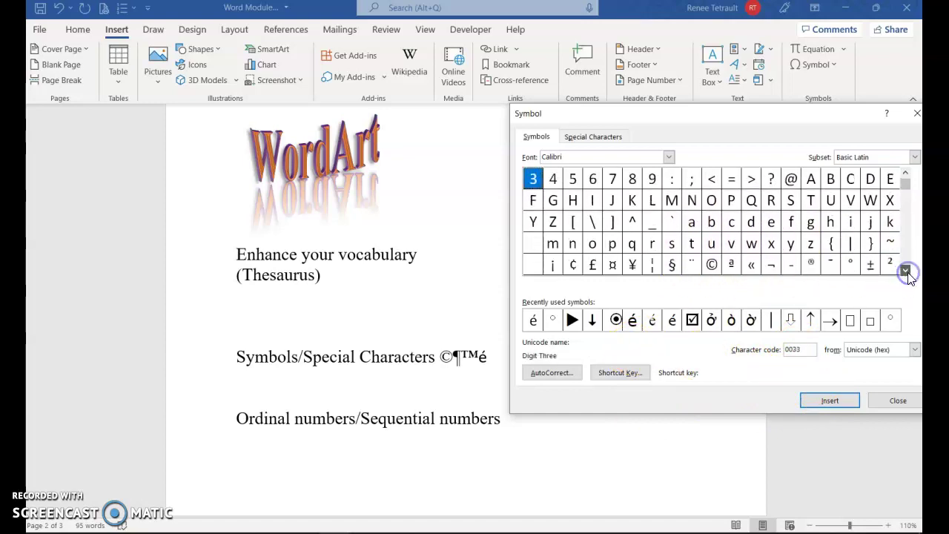
scroll(908, 273, up, 1)
click(906, 271)
scroll(908, 272, up, 1)
click(906, 271)
scroll(908, 273, up, 1)
click(906, 271)
scroll(908, 273, up, 1)
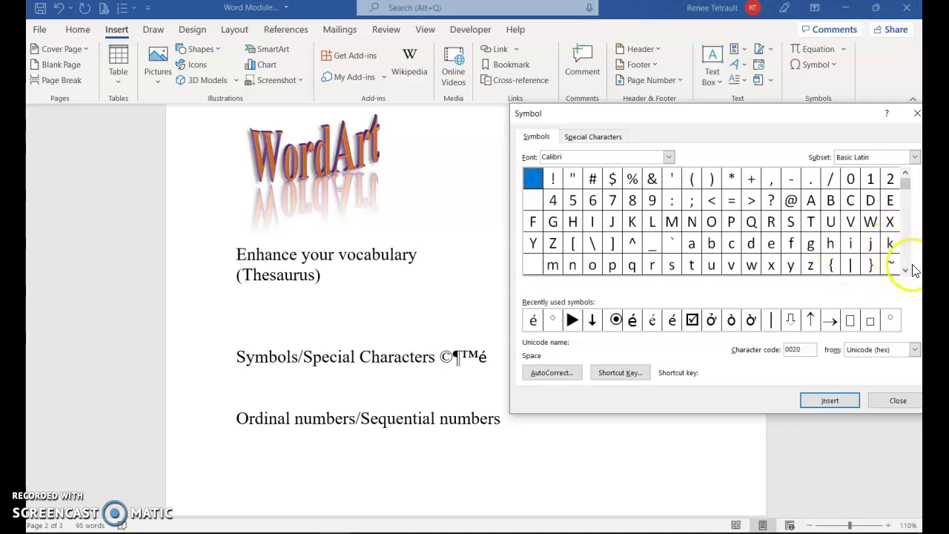
Step: Close the Symbol dialog
click(885, 402)
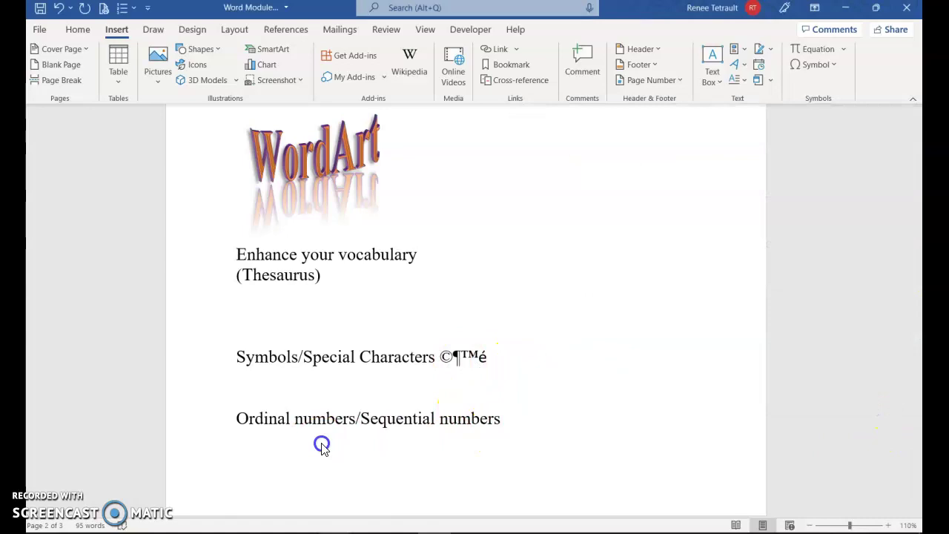
scroll(355, 433, down, 1)
scroll(422, 407, down, 4)
scroll(441, 408, up, 3)
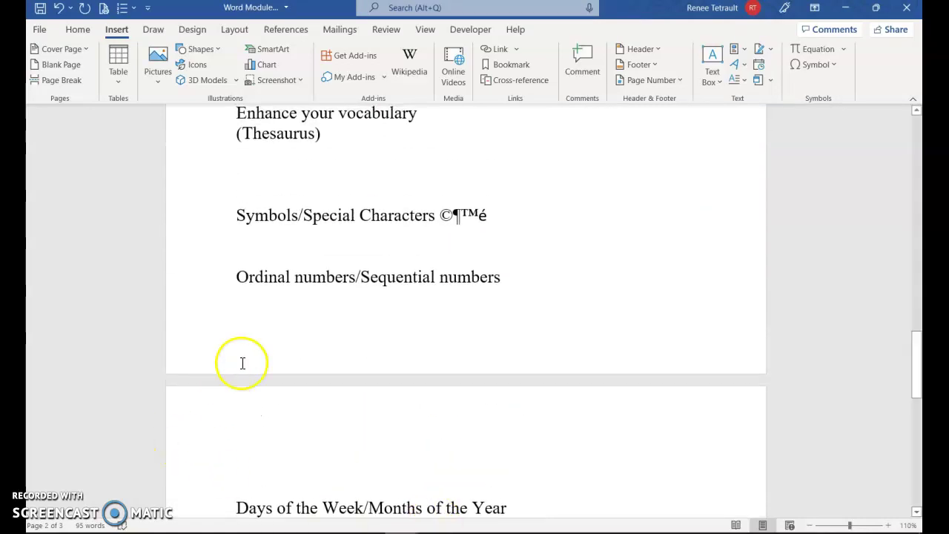
Step: Insert a page break so 'Ordinal numbers/Sequential numbers' starts a new page
click(258, 307)
scroll(271, 375, down, 4)
scroll(273, 376, up, 4)
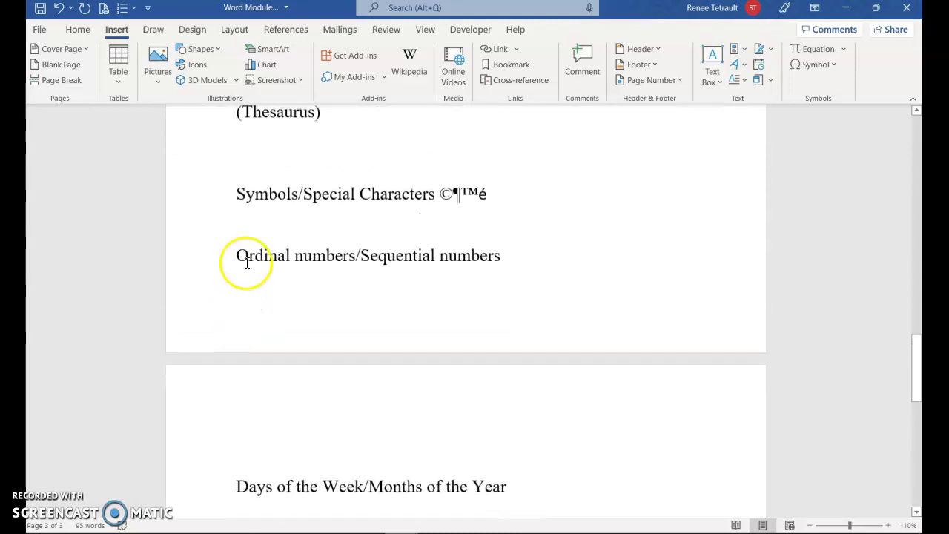
click(246, 276)
click(240, 256)
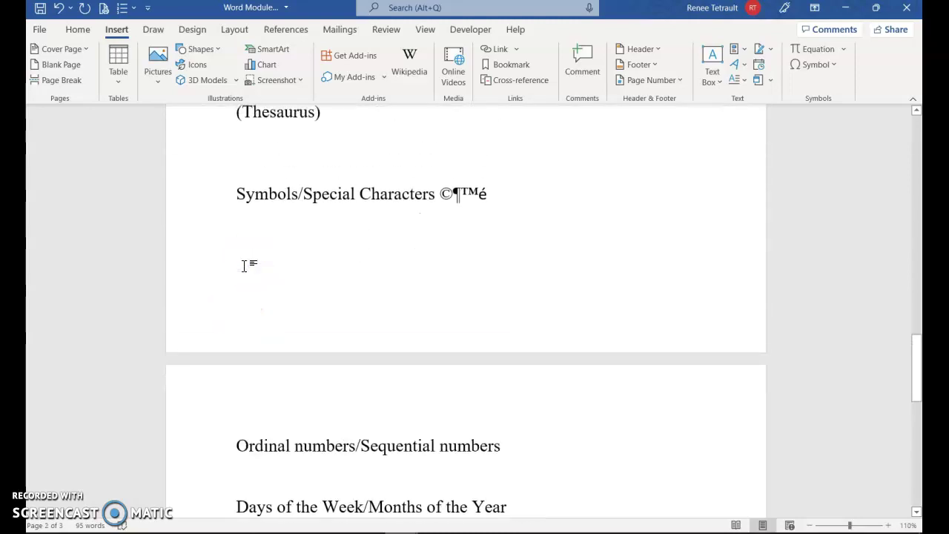
key(ctrl+Return)
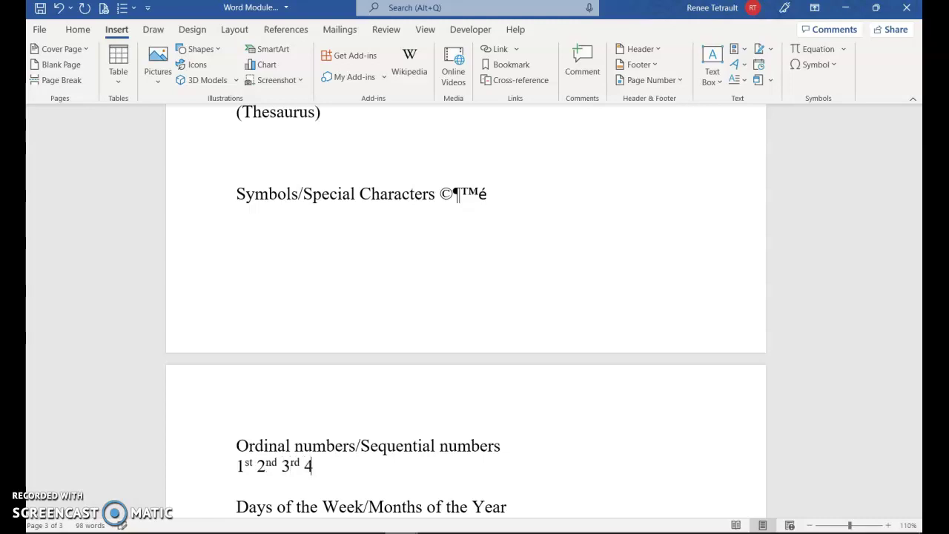
scroll(275, 297, down, 2)
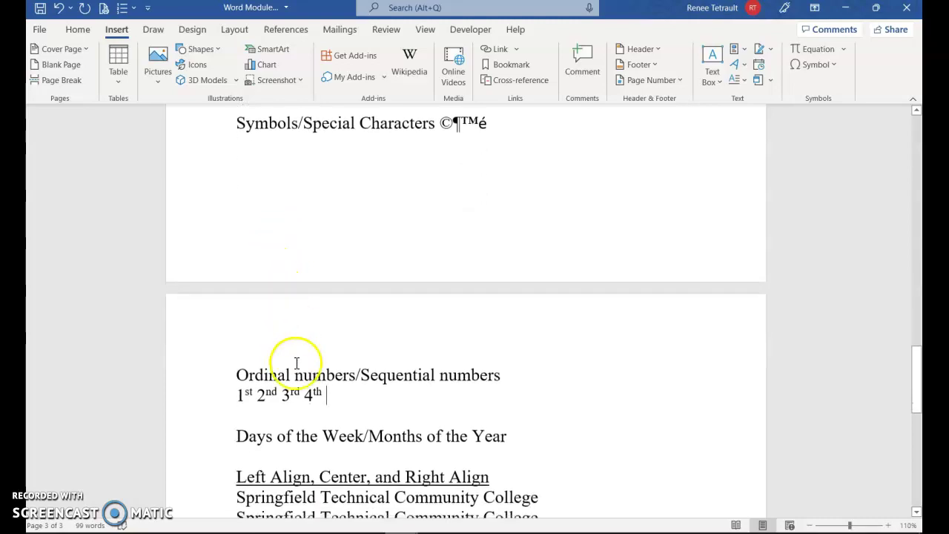
Step: Below the Days of the Week heading, AutoComplete 'Monday Wednesday February January' from their first letters
click(288, 458)
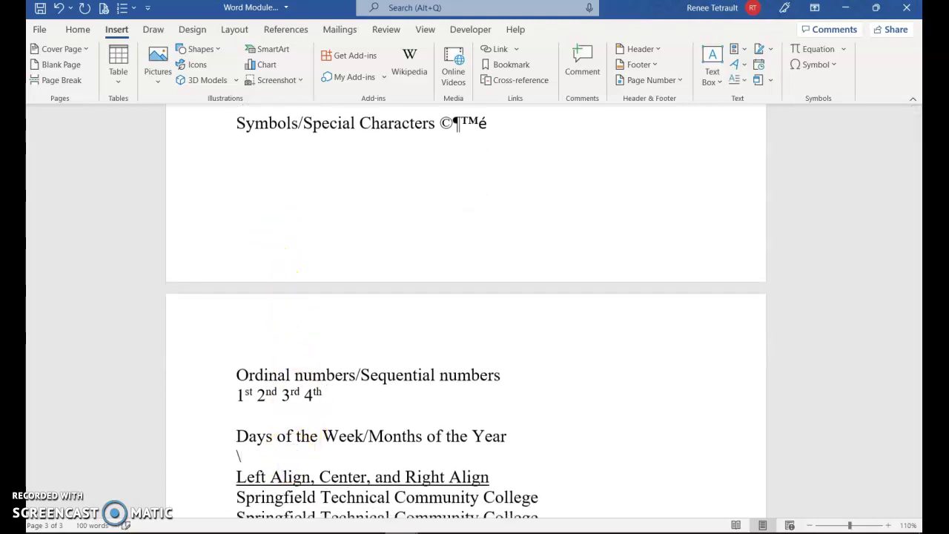
key(Return)
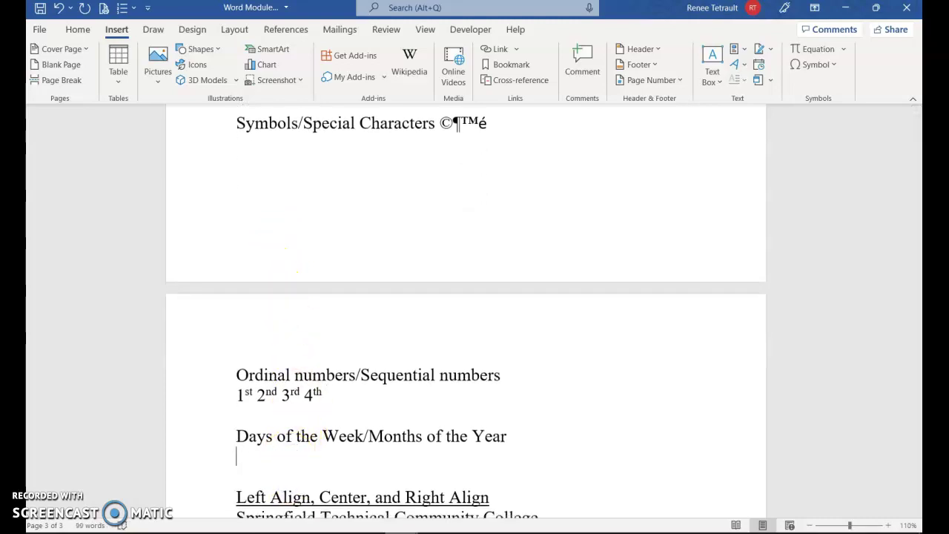
text(mon)
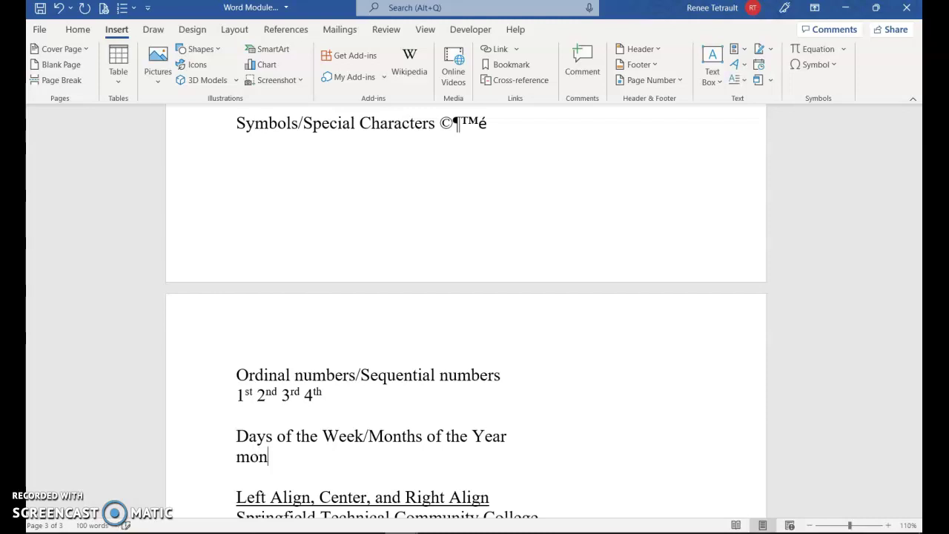
text(d)
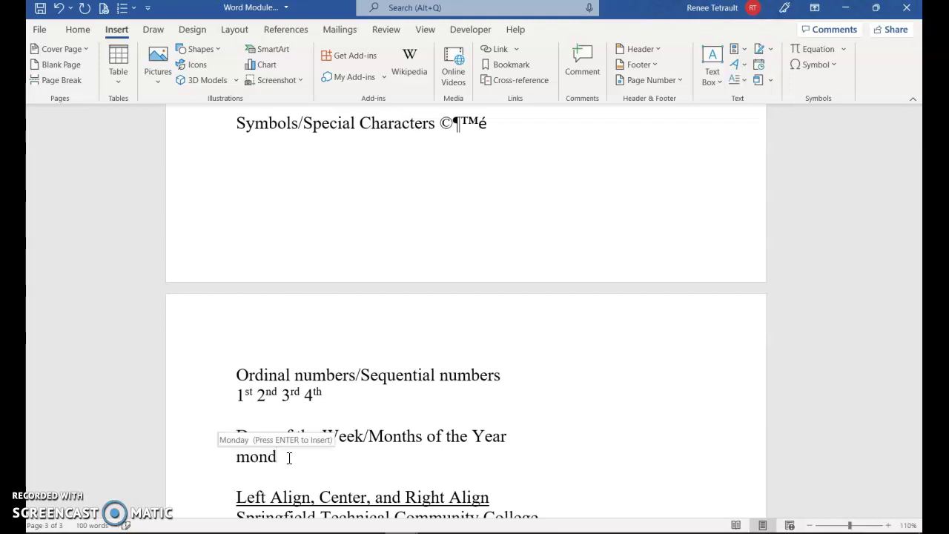
key(Return)
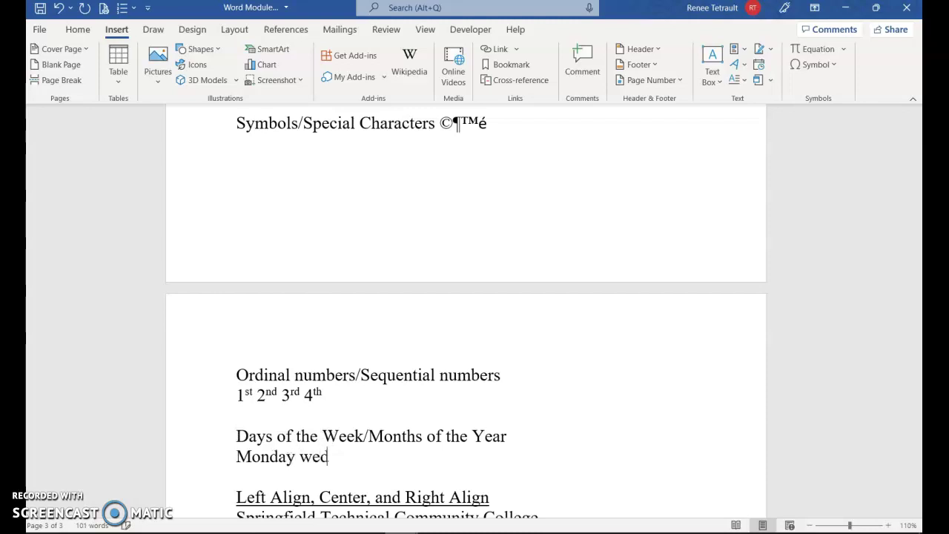
text(wedn)
key(Return)
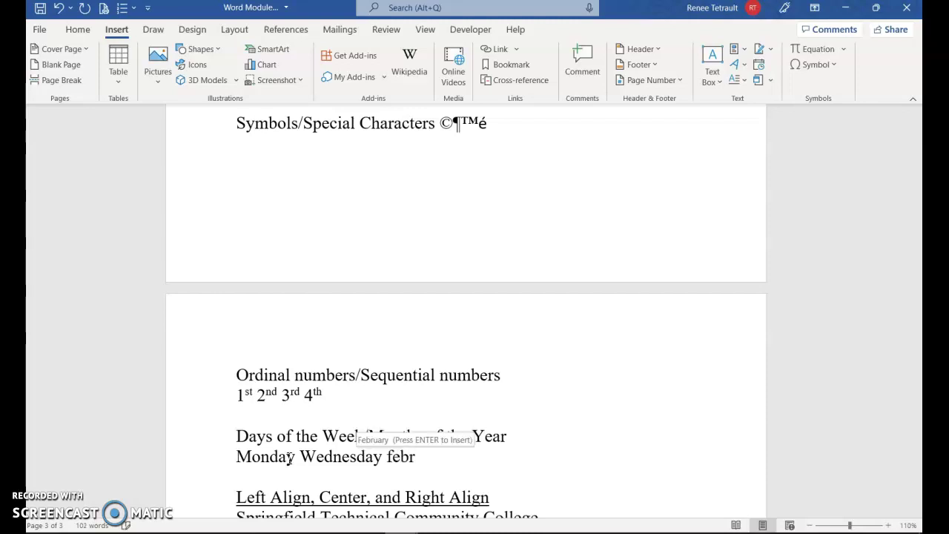
text(febr)
key(Return)
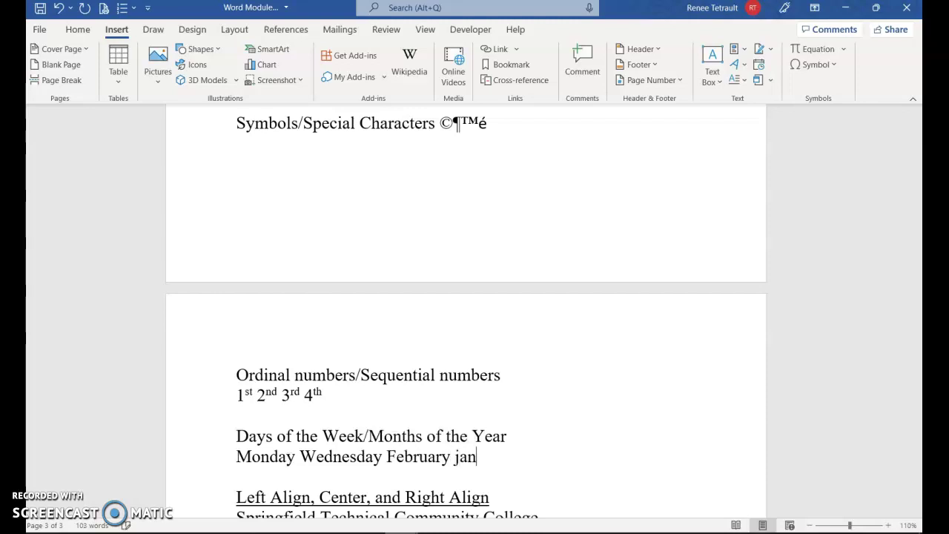
text(janu)
key(Return)
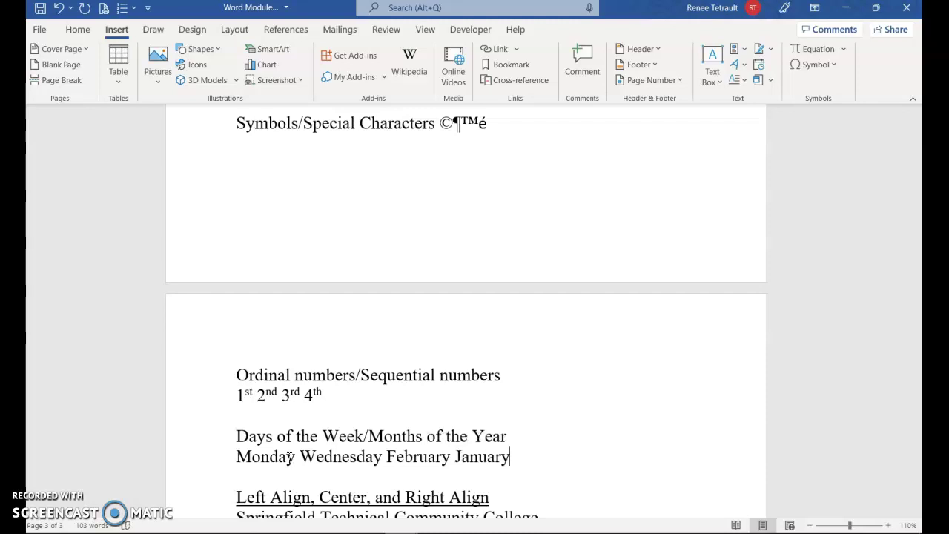